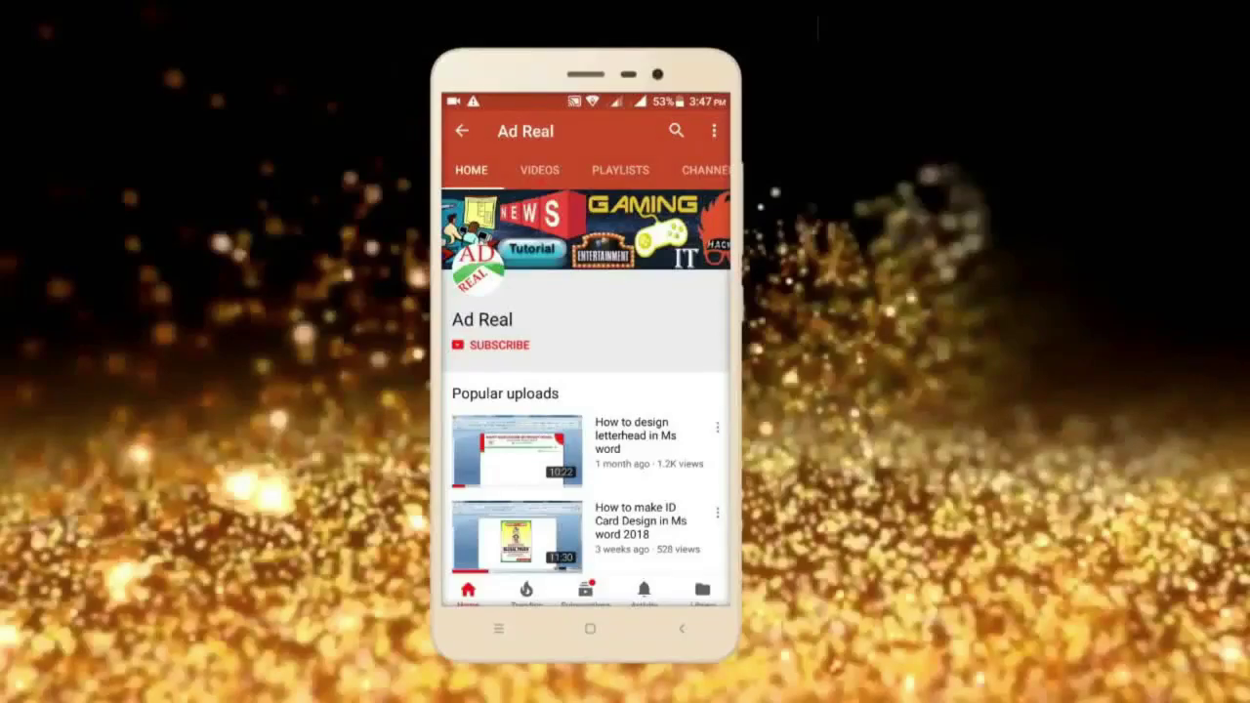
Subscribe to the Ad Real YouTube channel and enable its bell notifications.
left_click(499, 345)
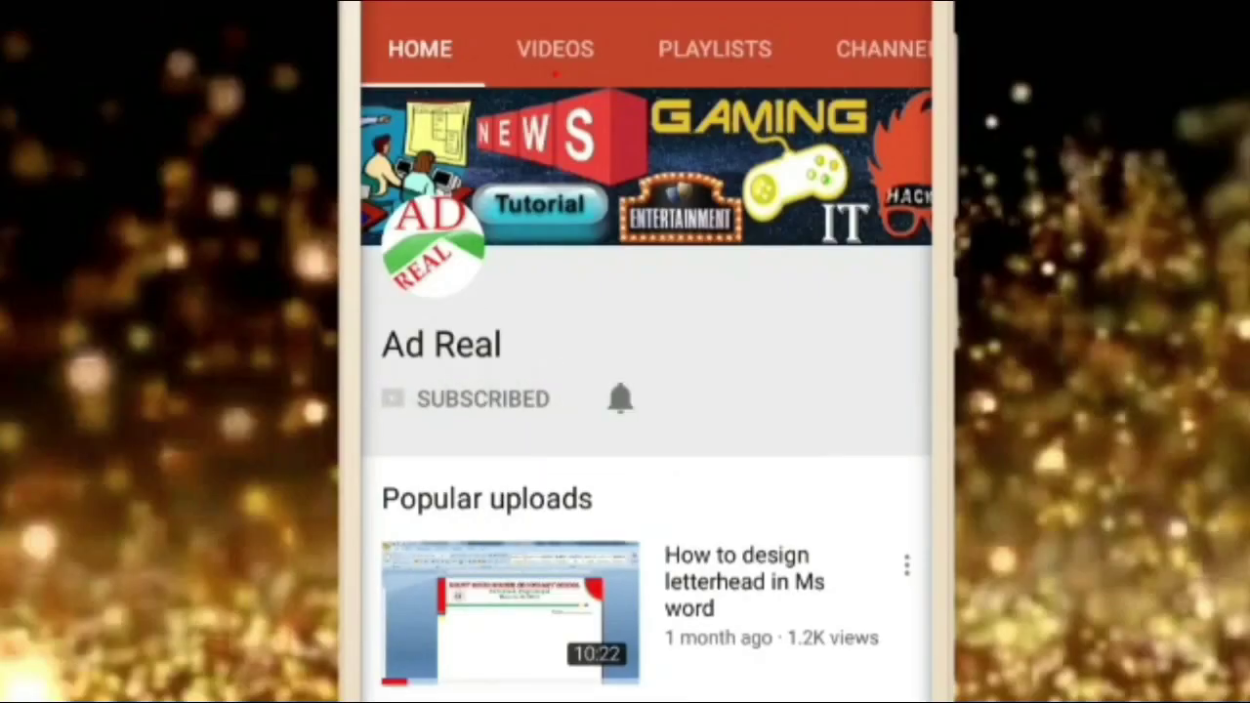
left_click(619, 399)
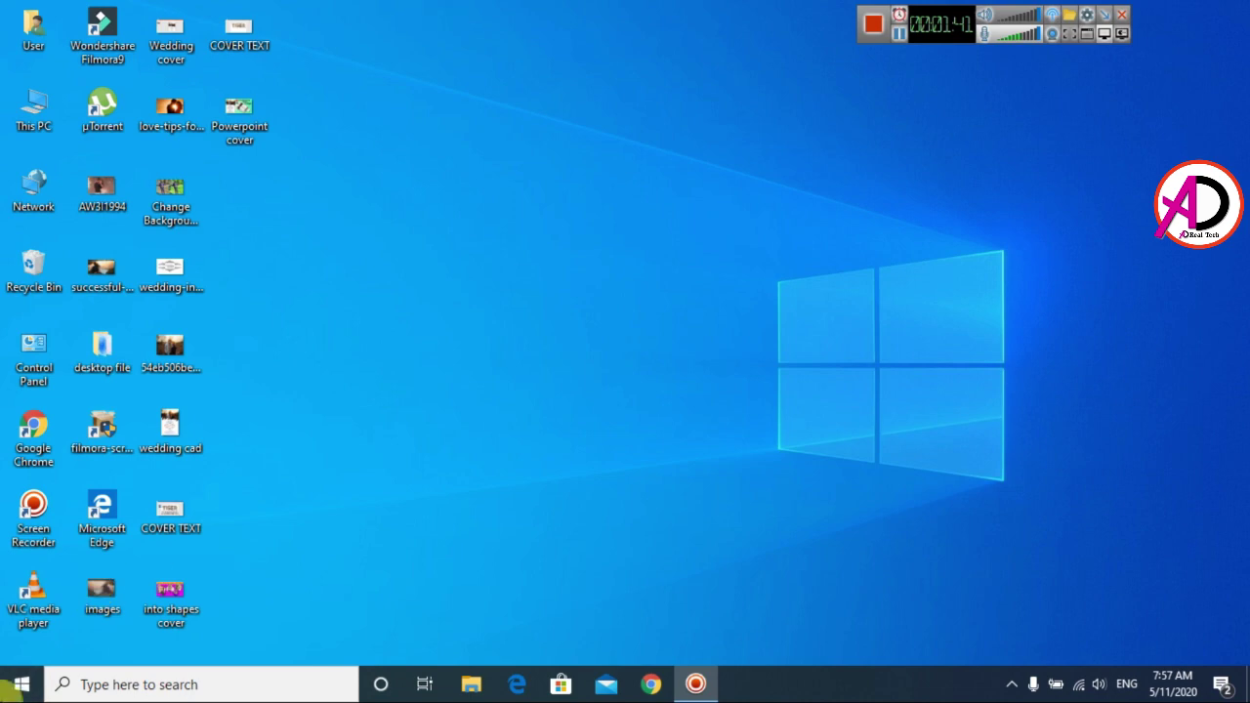
Launch Word 2016 from the W section of the Start menu app list.
left_click(22, 687)
scroll(204, 375, "down", 5)
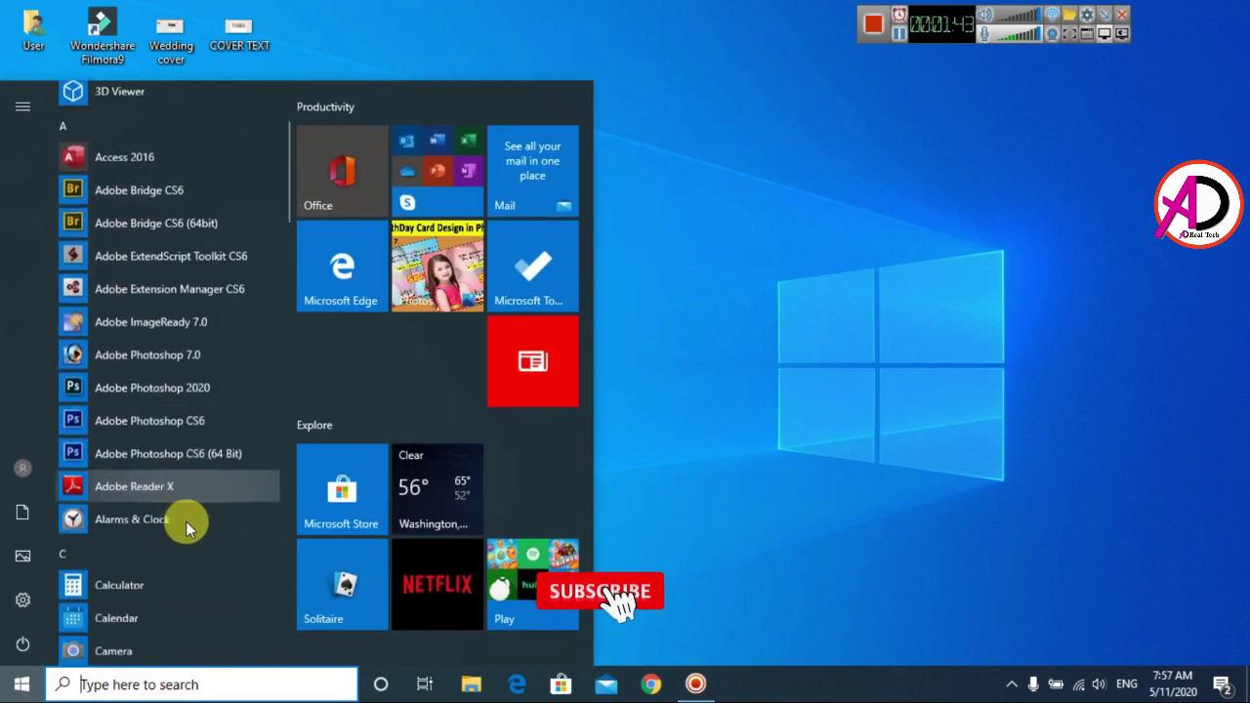
scroll(156, 552, "down", 15)
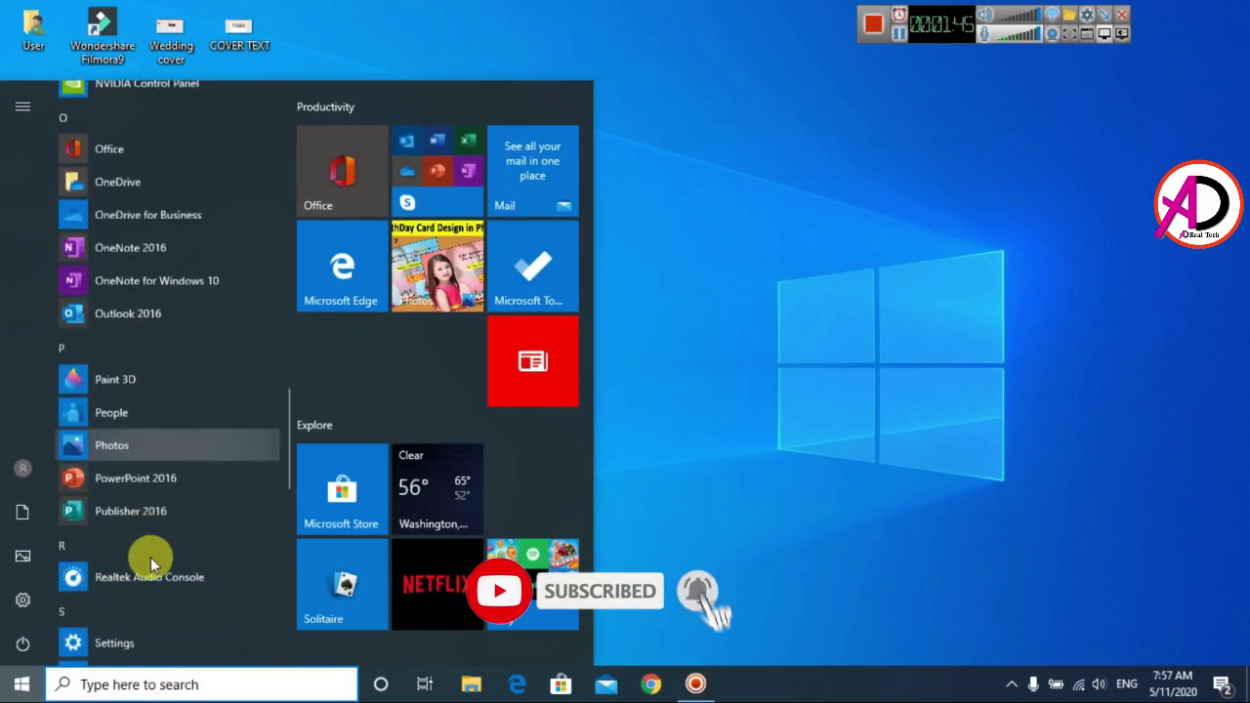
scroll(153, 561, "down", 4)
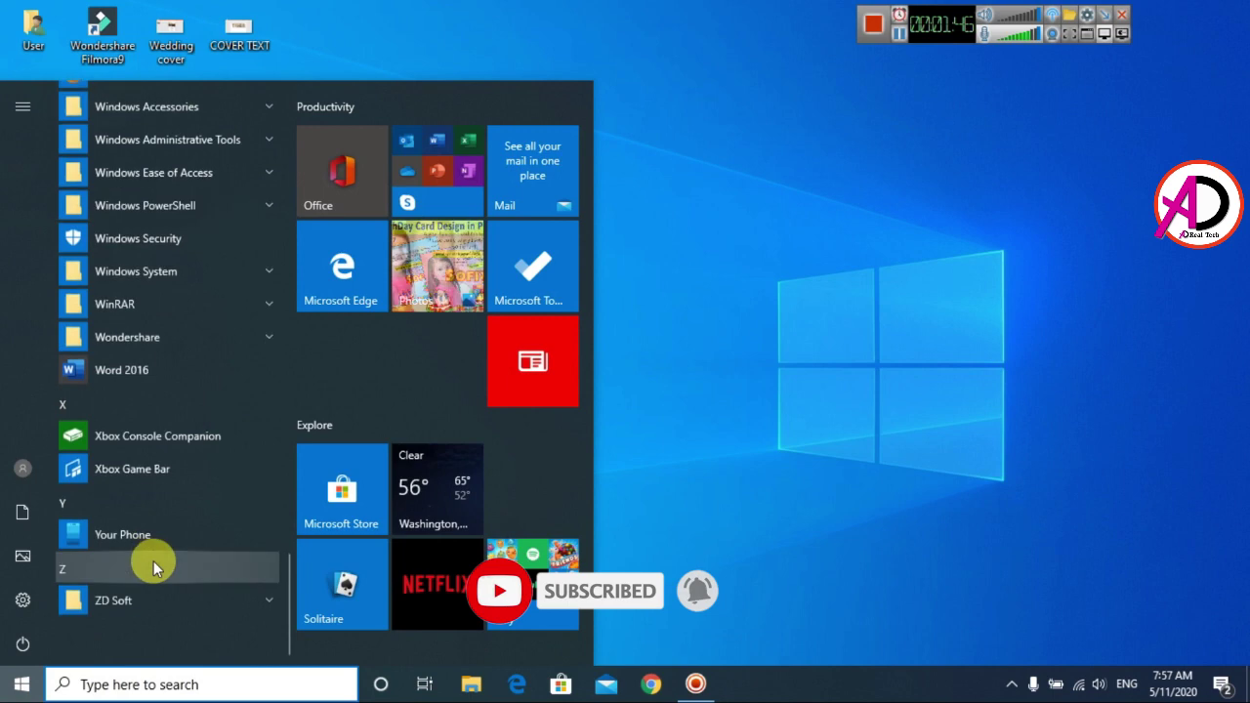
left_click(116, 377)
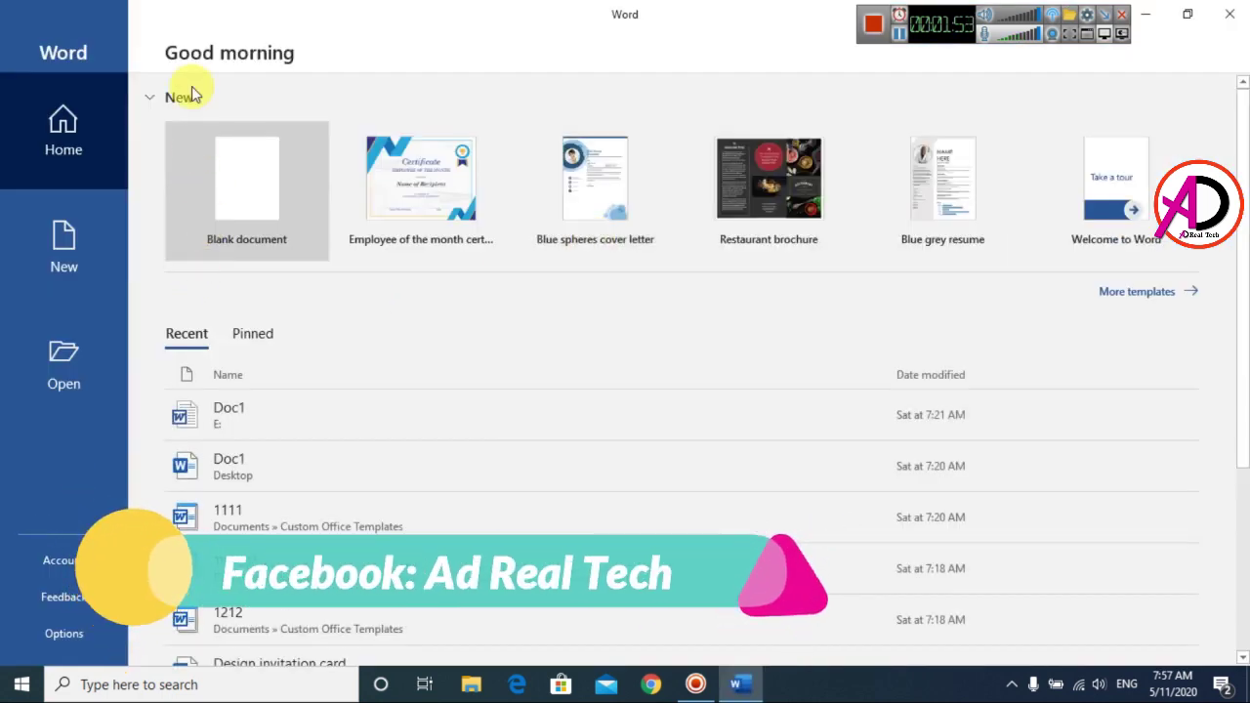
Open More templates and browse through the full New page gallery.
left_click(1138, 293)
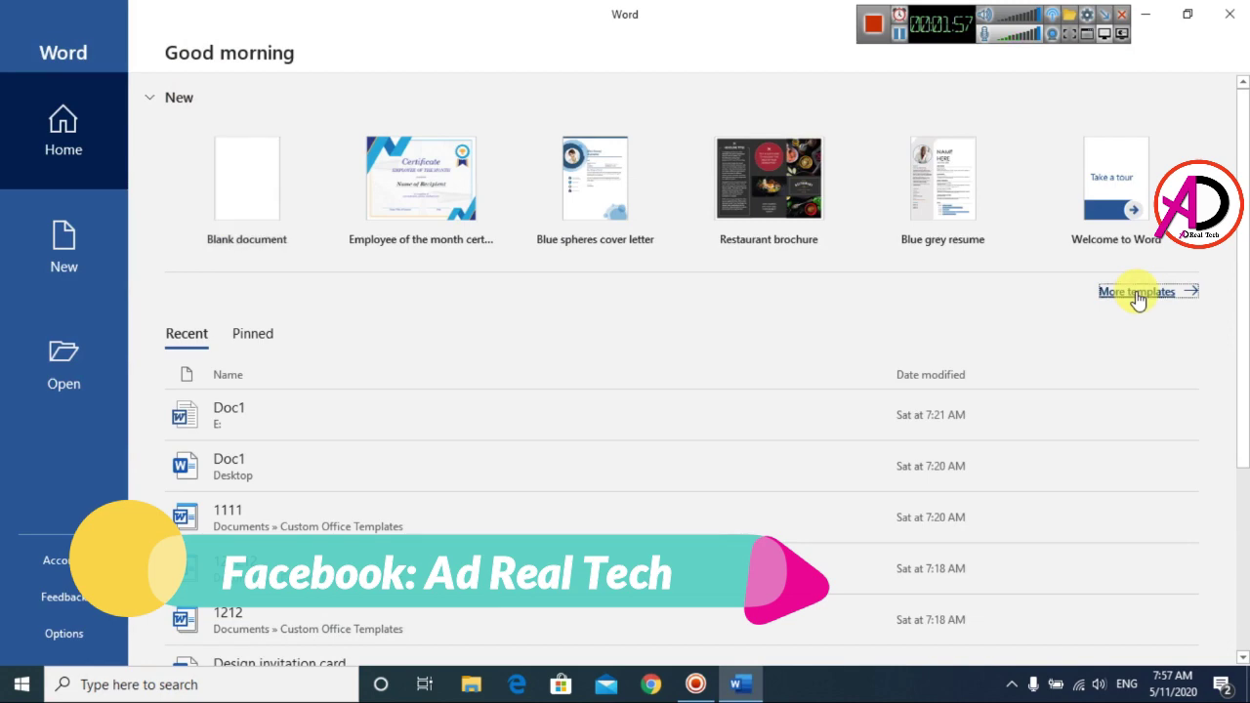
scroll(661, 418, "down", 2)
scroll(742, 518, "down", 2)
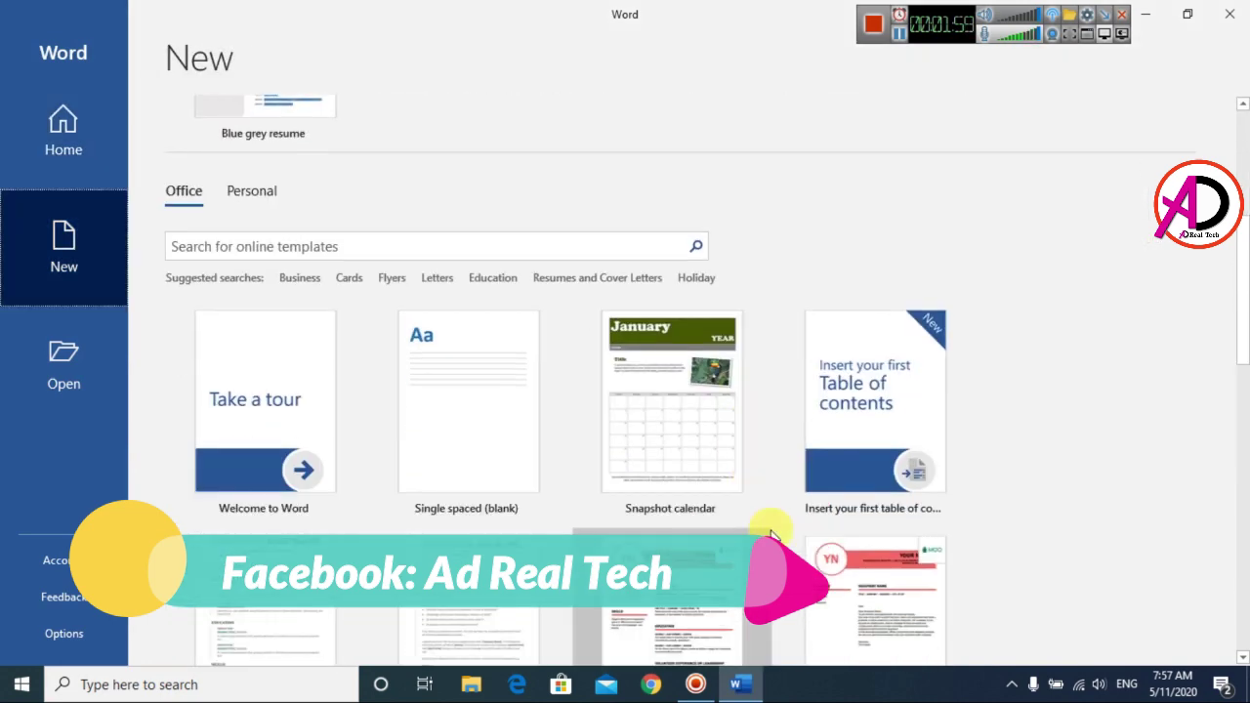
scroll(772, 507, "down", 8)
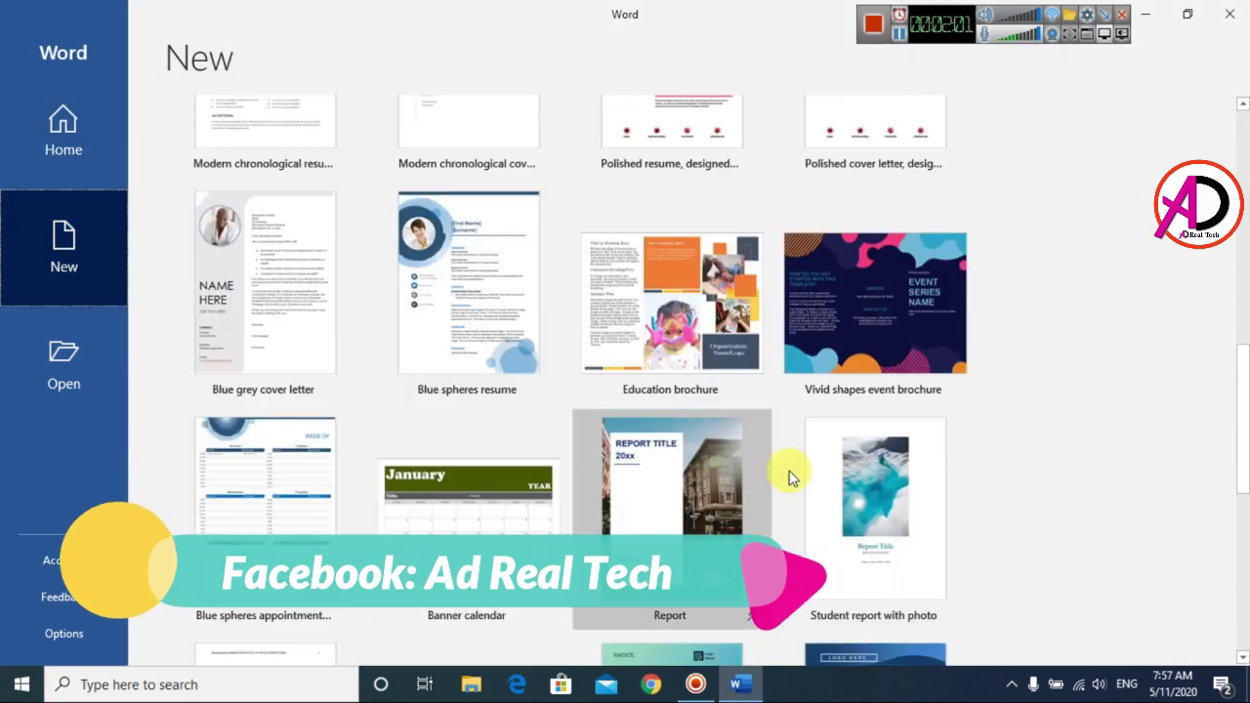
scroll(670, 516, "down", 3)
scroll(670, 512, "up", 10)
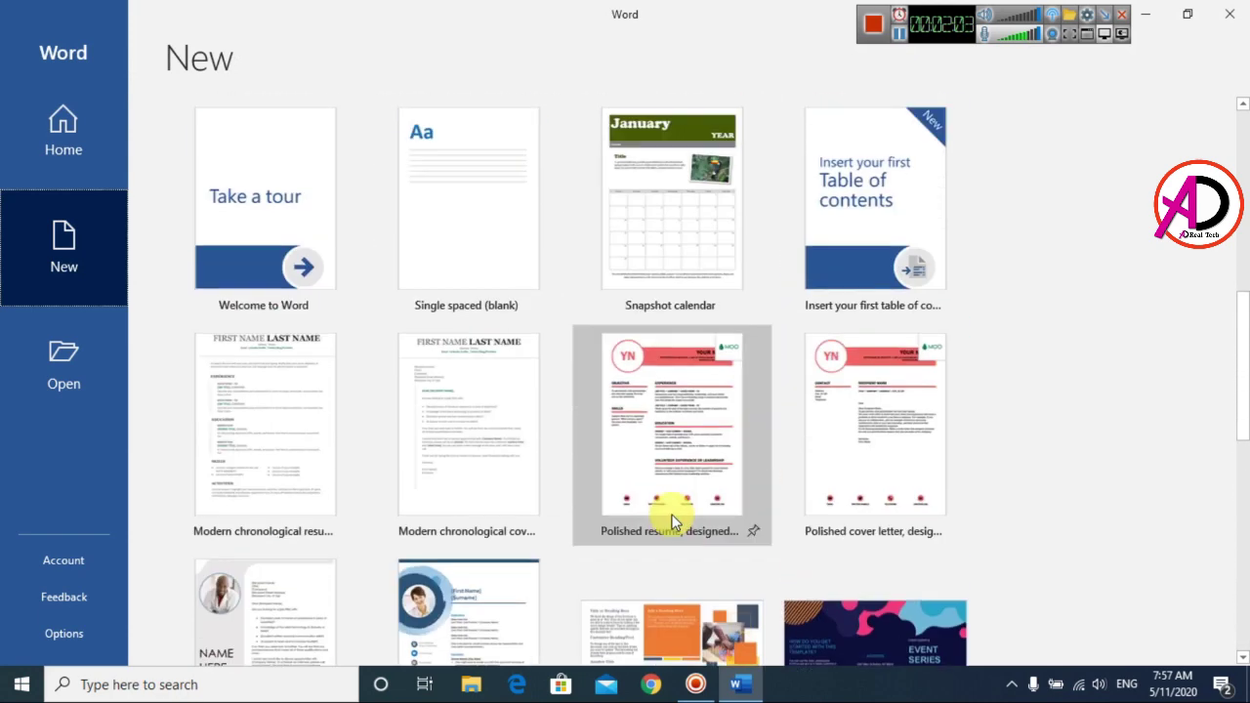
scroll(315, 497, "up", 3)
scroll(251, 396, "down", 2)
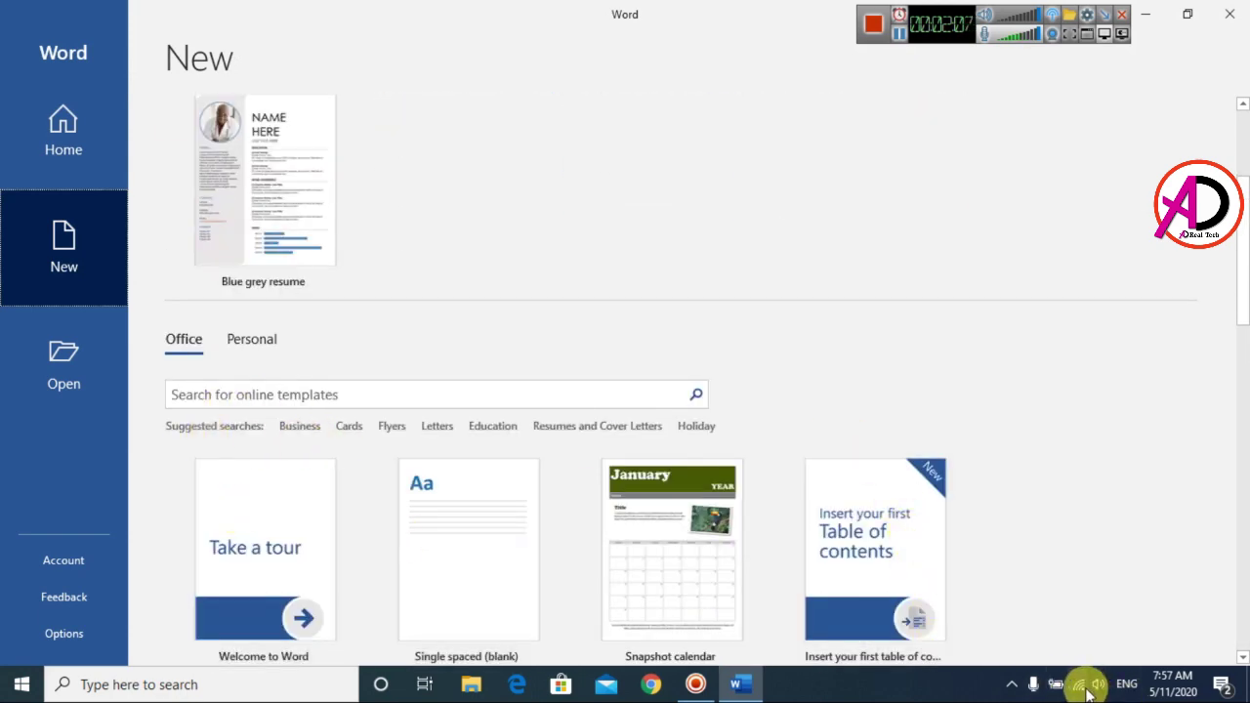
scroll(820, 438, "down", 2)
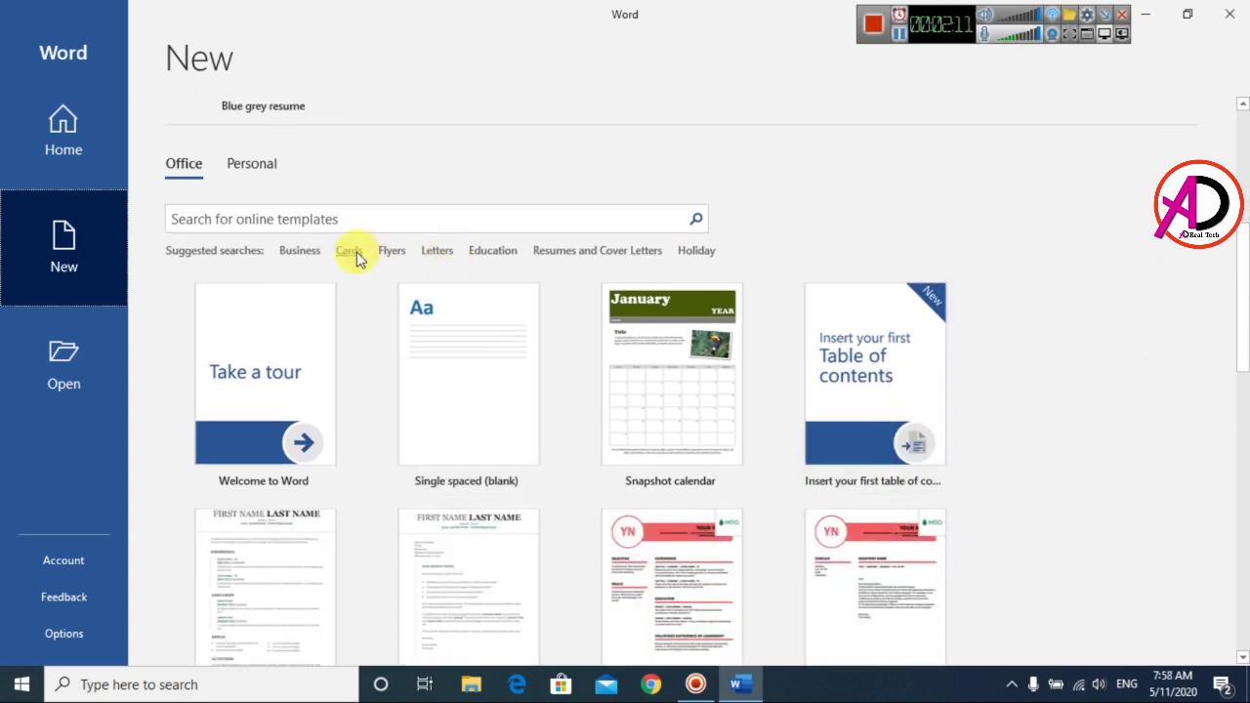
Search the online templates for Flyers and scroll through the flyer results.
left_click(394, 255)
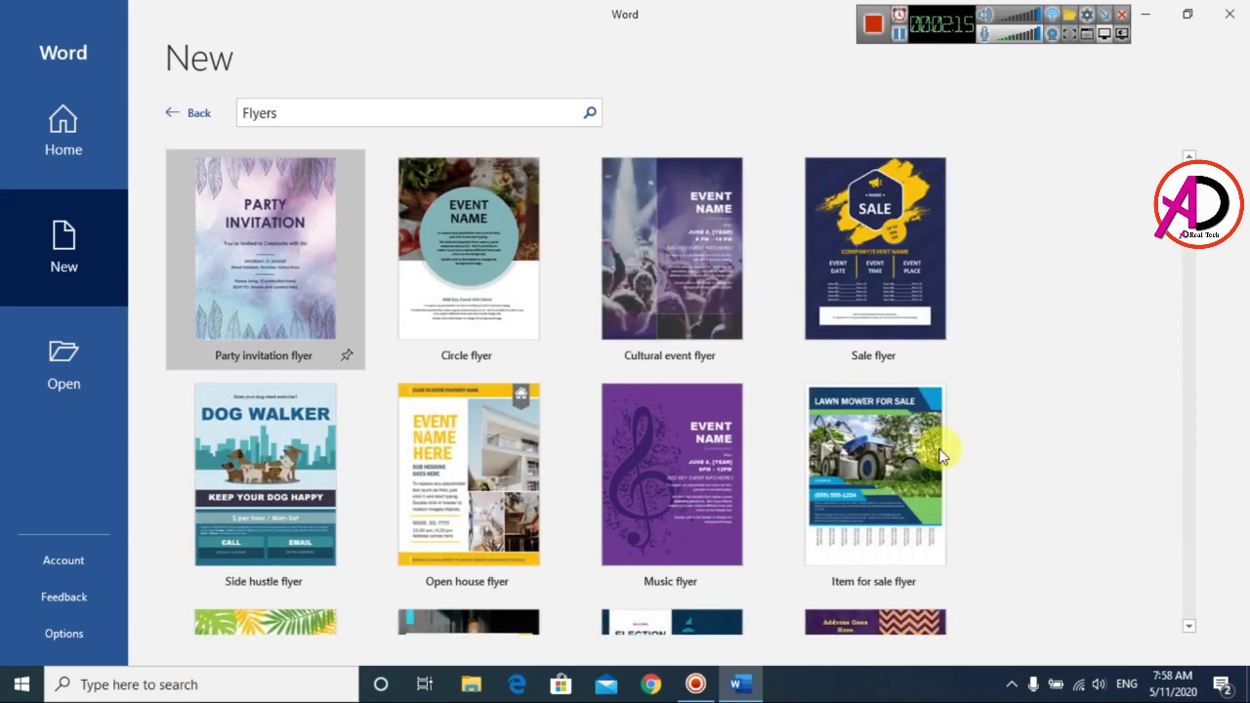
scroll(943, 456, "down", 1)
scroll(882, 312, "up", 1)
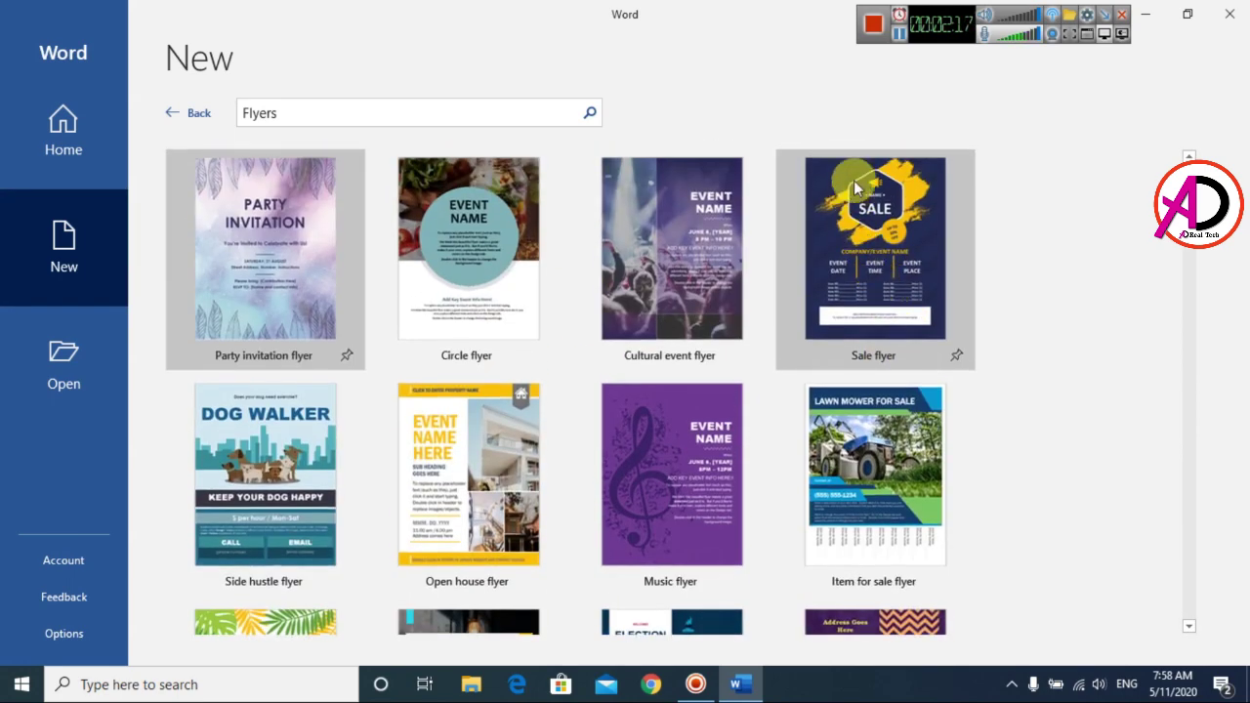
scroll(982, 419, "down", 1)
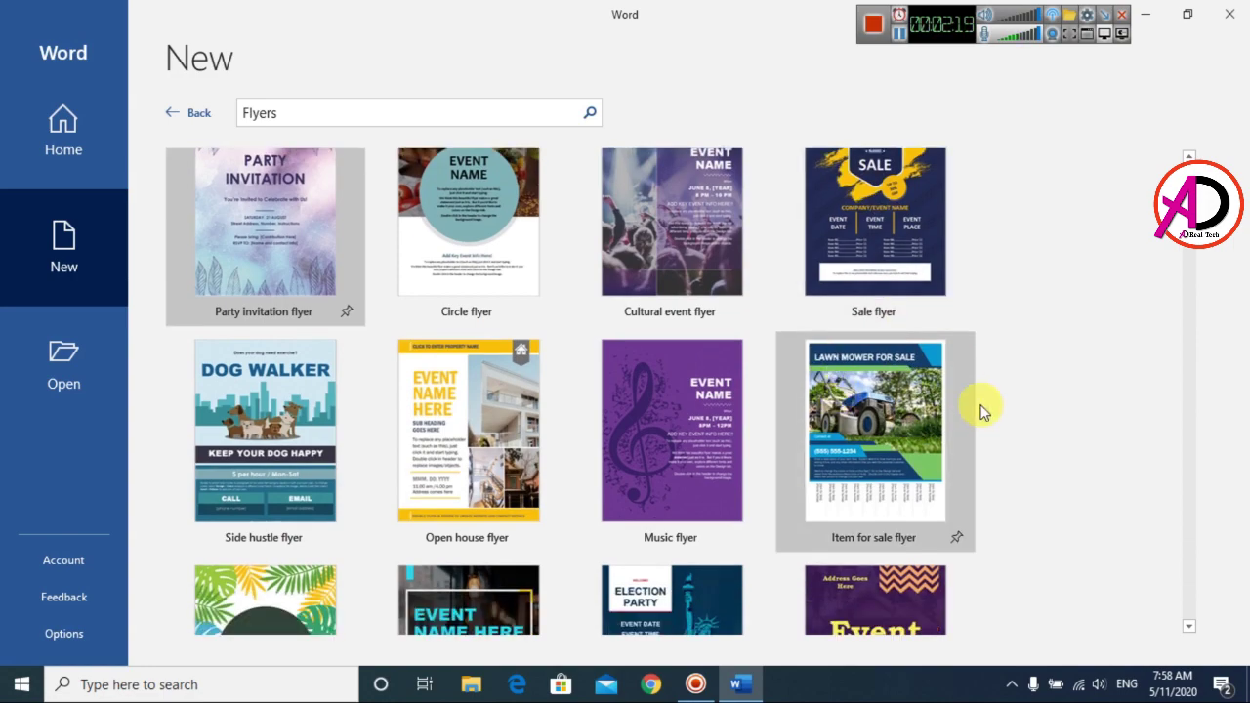
scroll(488, 437, "down", 2)
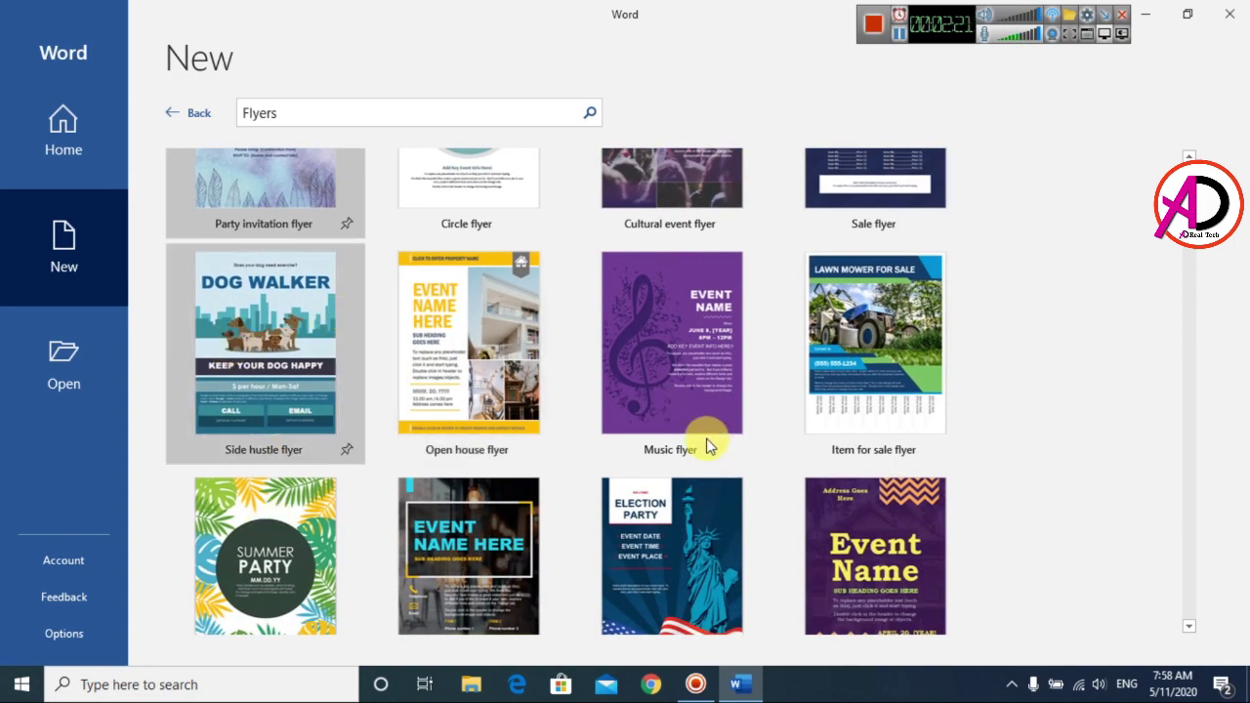
scroll(821, 503, "down", 2)
scroll(916, 524, "down", 1)
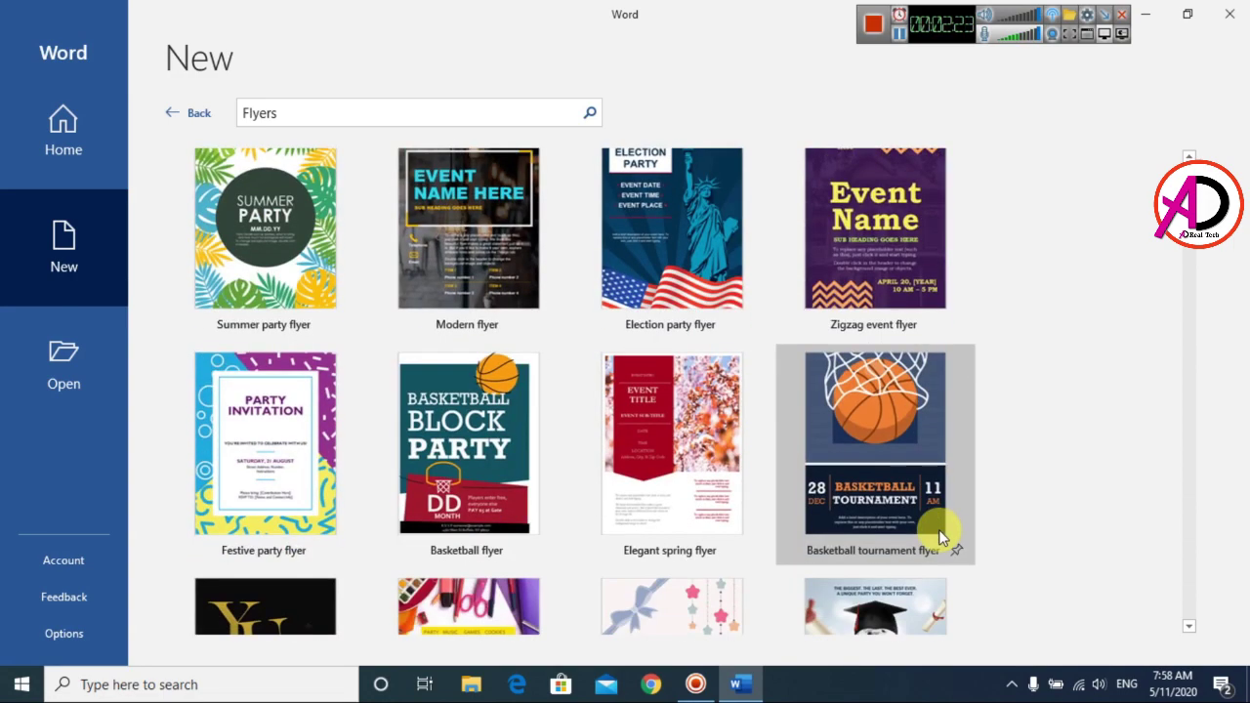
scroll(488, 449, "down", 3)
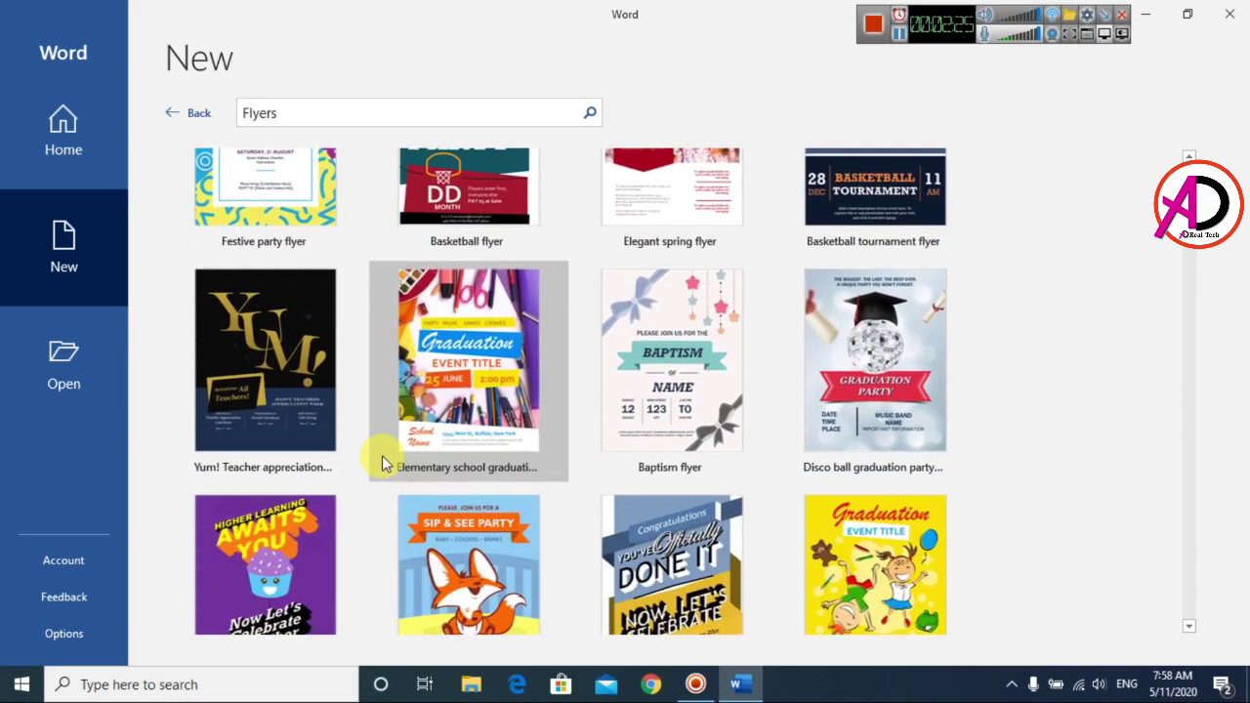
scroll(382, 464, "down", 5)
scroll(521, 408, "up", 2)
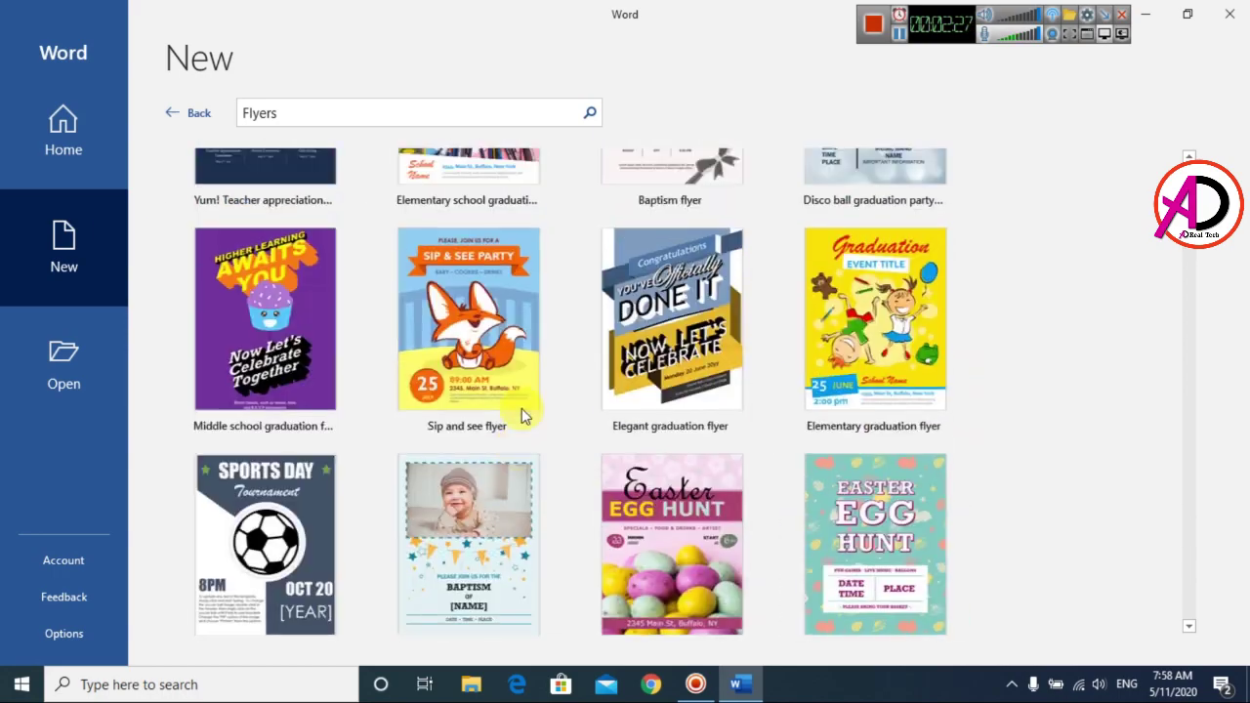
scroll(521, 408, "up", 12)
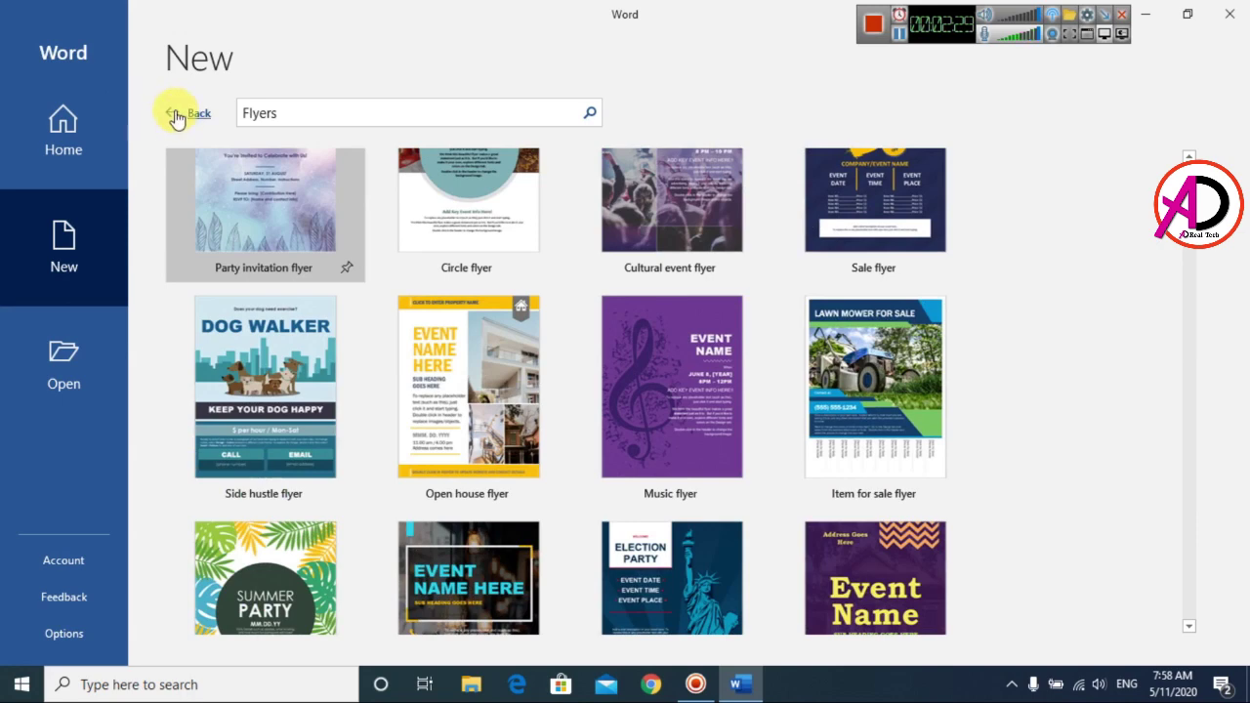
Return from the Flyers results to the main template gallery.
left_click(176, 117)
scroll(580, 446, "down", 4)
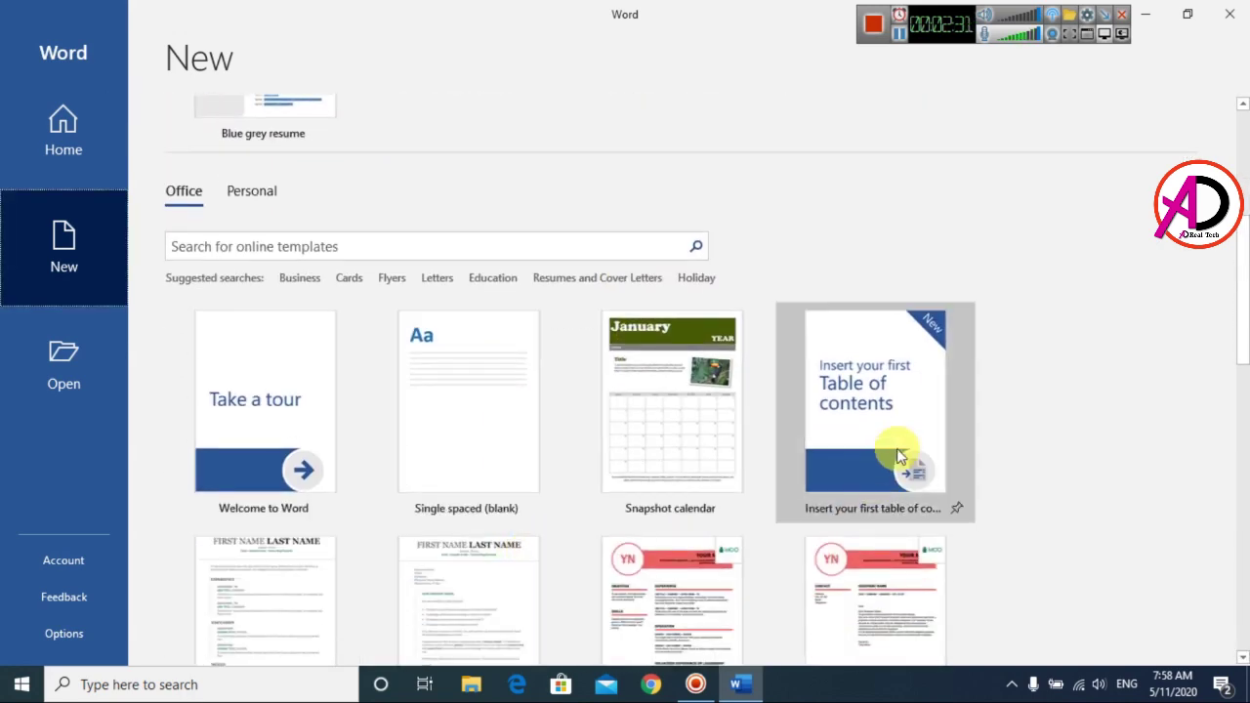
scroll(897, 455, "down", 4)
scroll(497, 385, "up", 3)
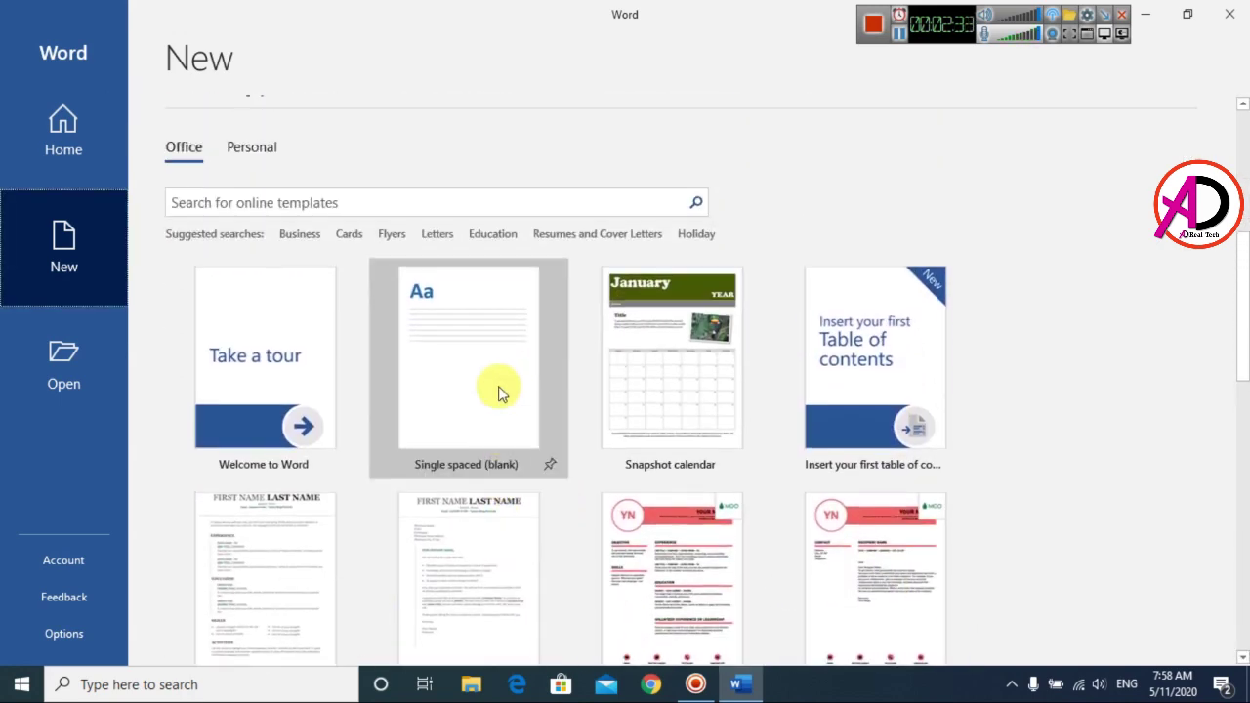
Search the online templates for Cards and scroll through the results.
left_click(349, 235)
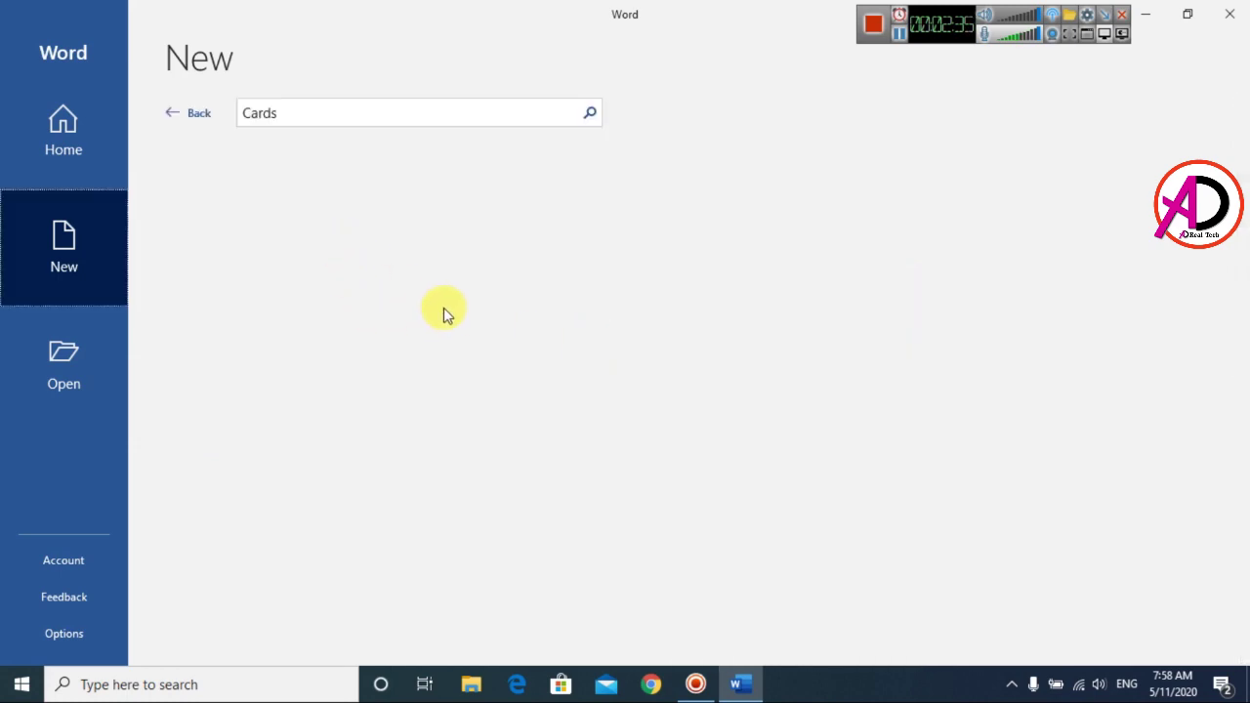
scroll(678, 432, "down", 4)
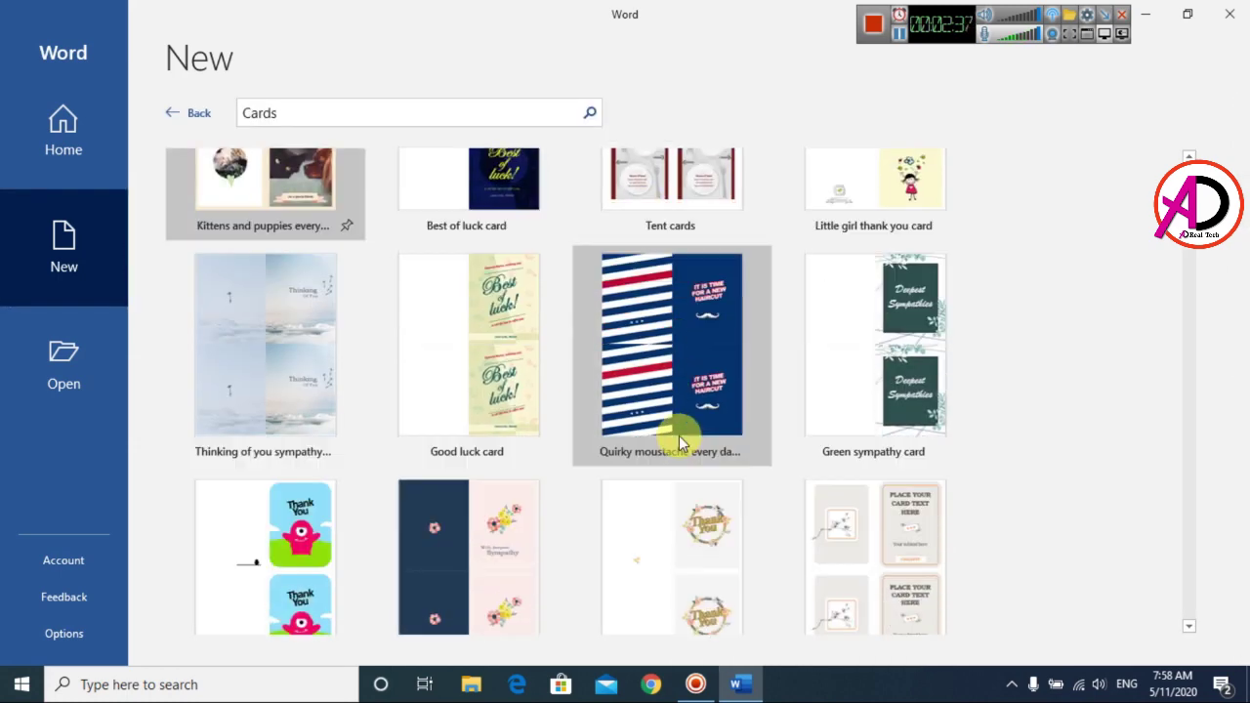
scroll(505, 503, "down", 3)
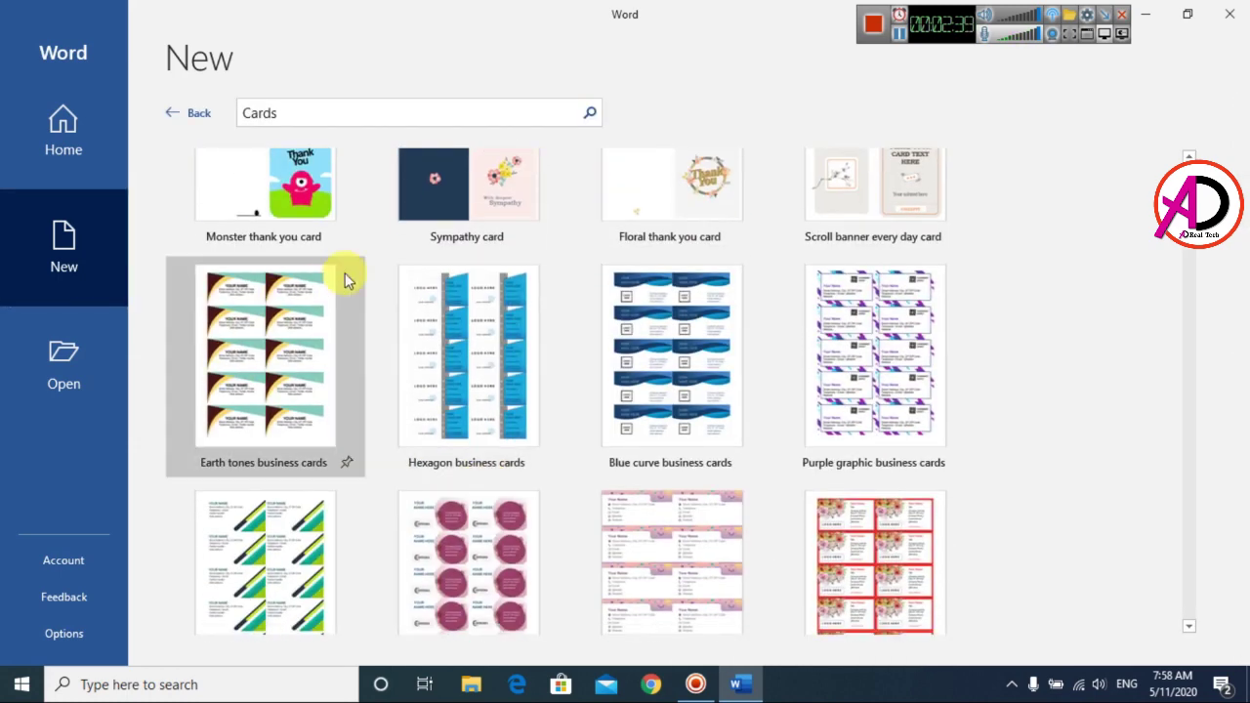
scroll(859, 590, "down", 3)
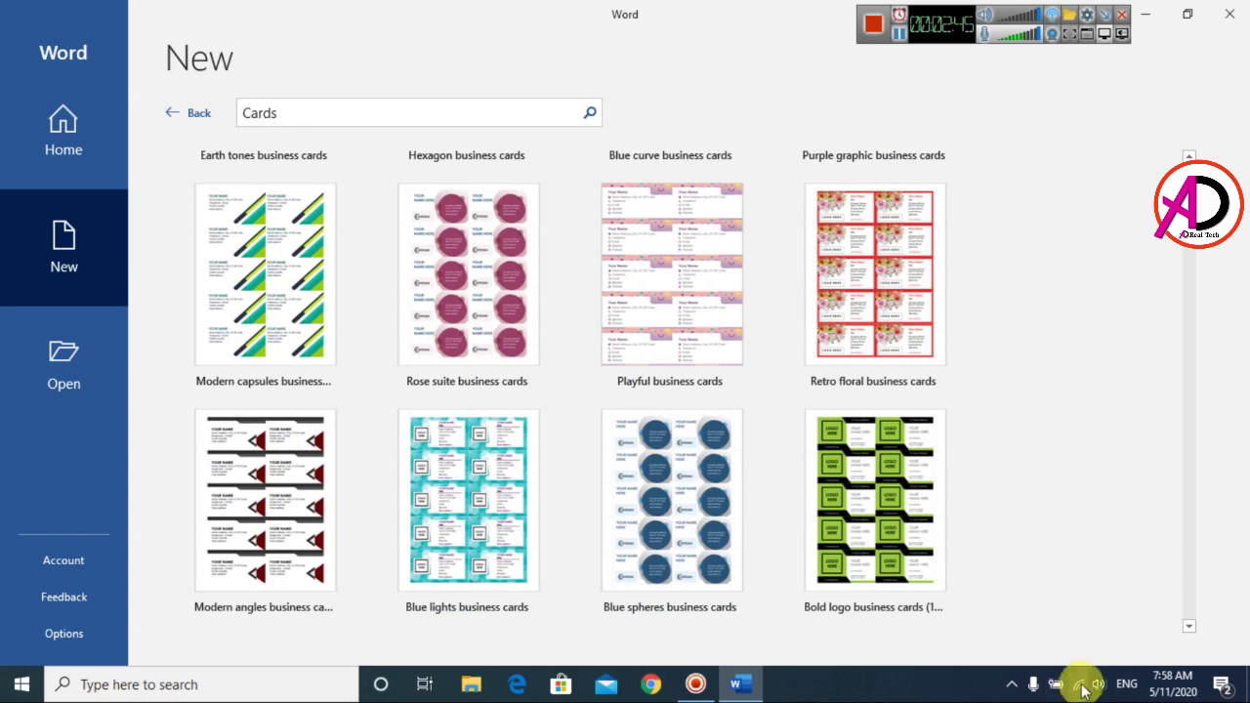
scroll(566, 341, "up", 3)
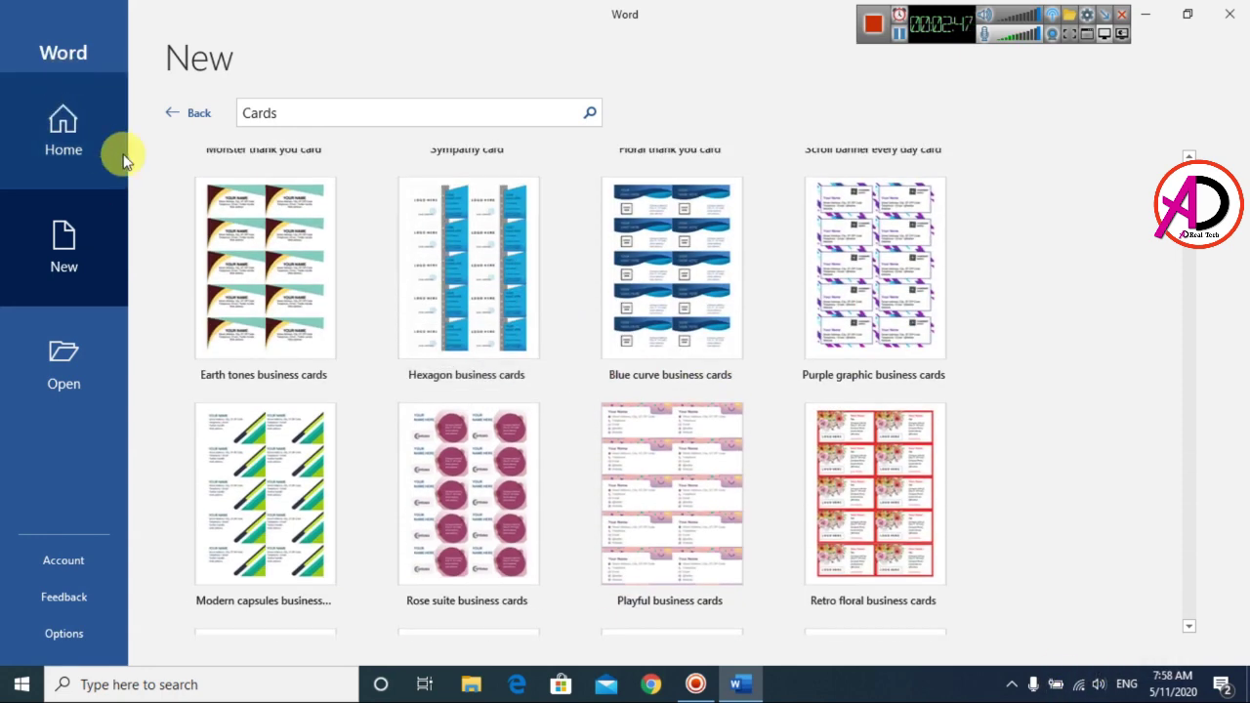
Go back to all templates and settle on the row with Employee of the month certificate.
left_click(172, 113)
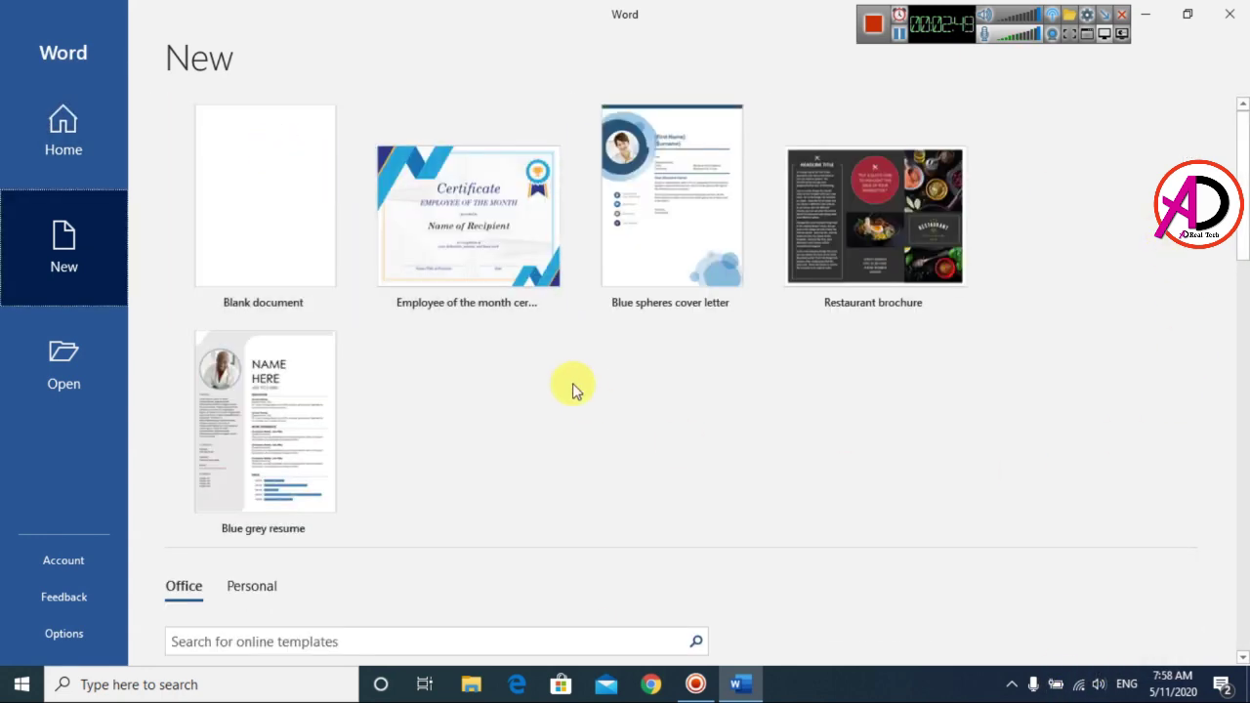
scroll(892, 497, "down", 5)
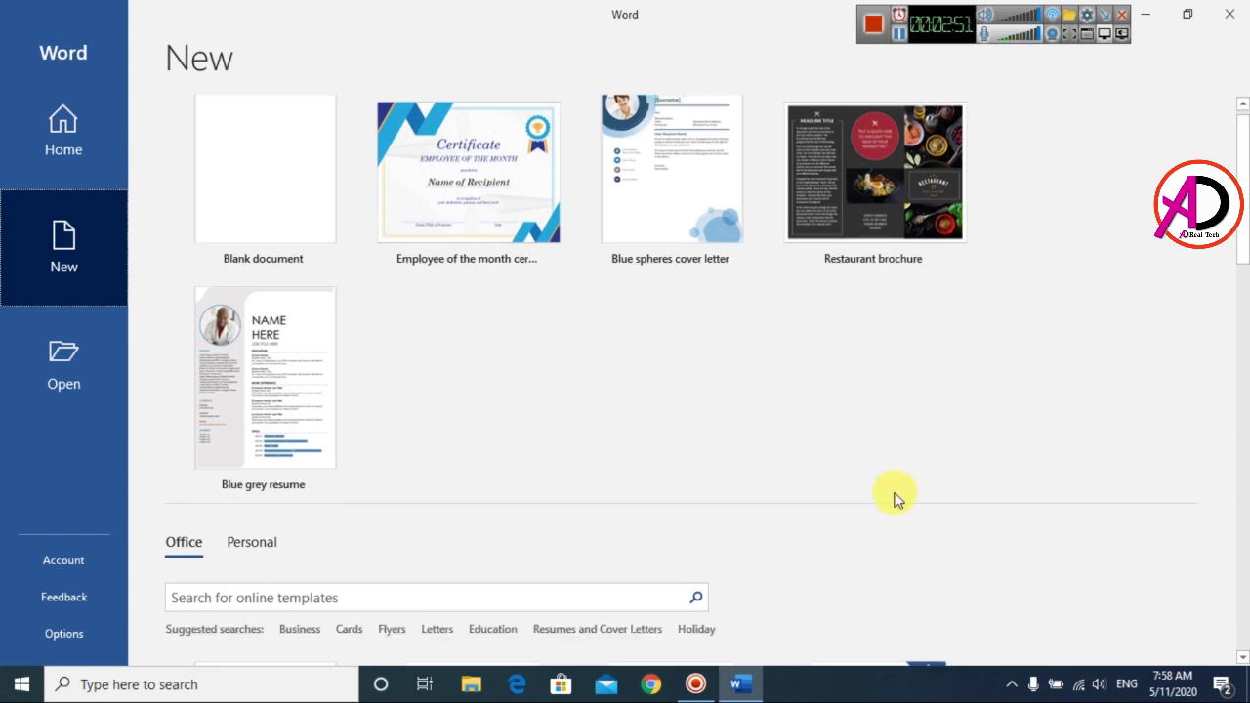
scroll(1063, 566, "up", 5)
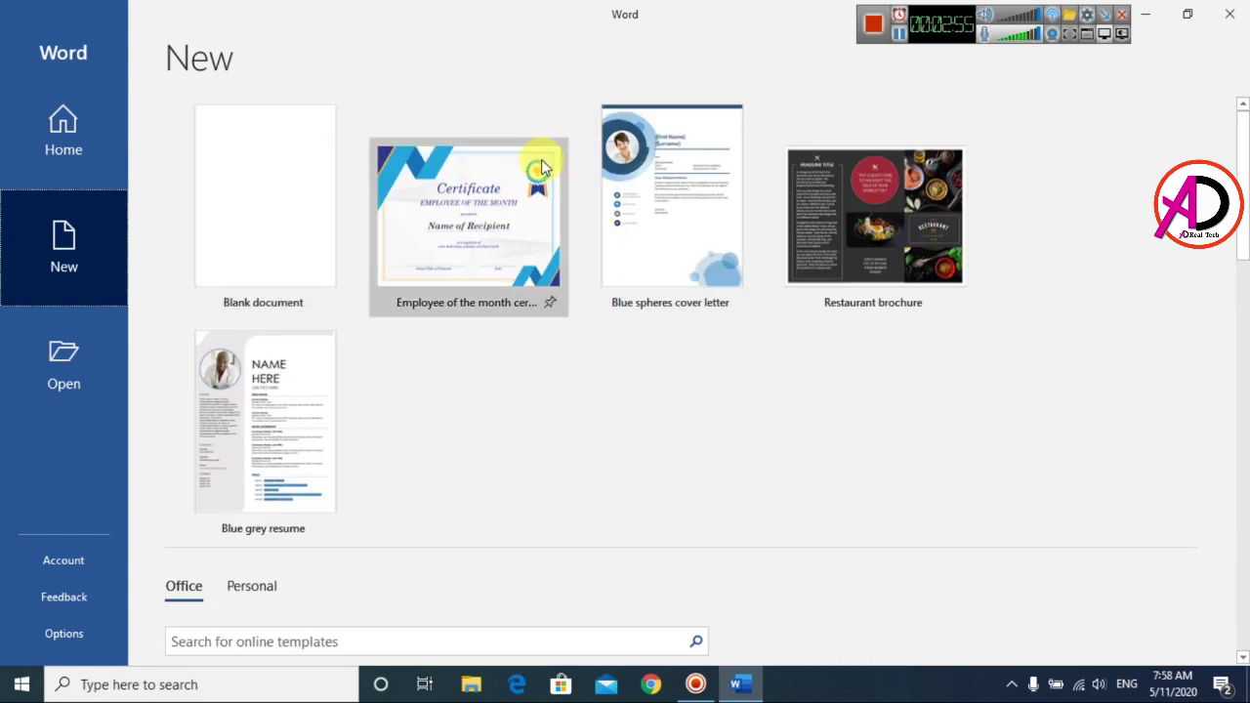
scroll(576, 429, "down", 3)
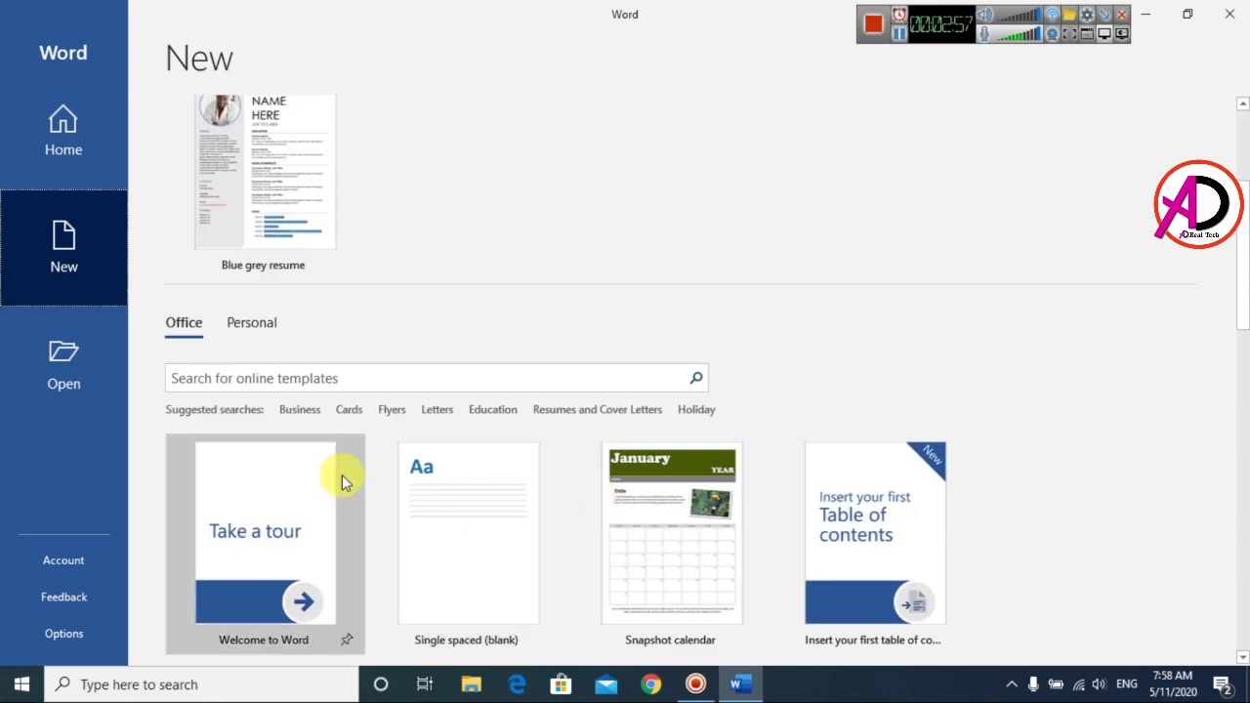
scroll(769, 535, "up", 3)
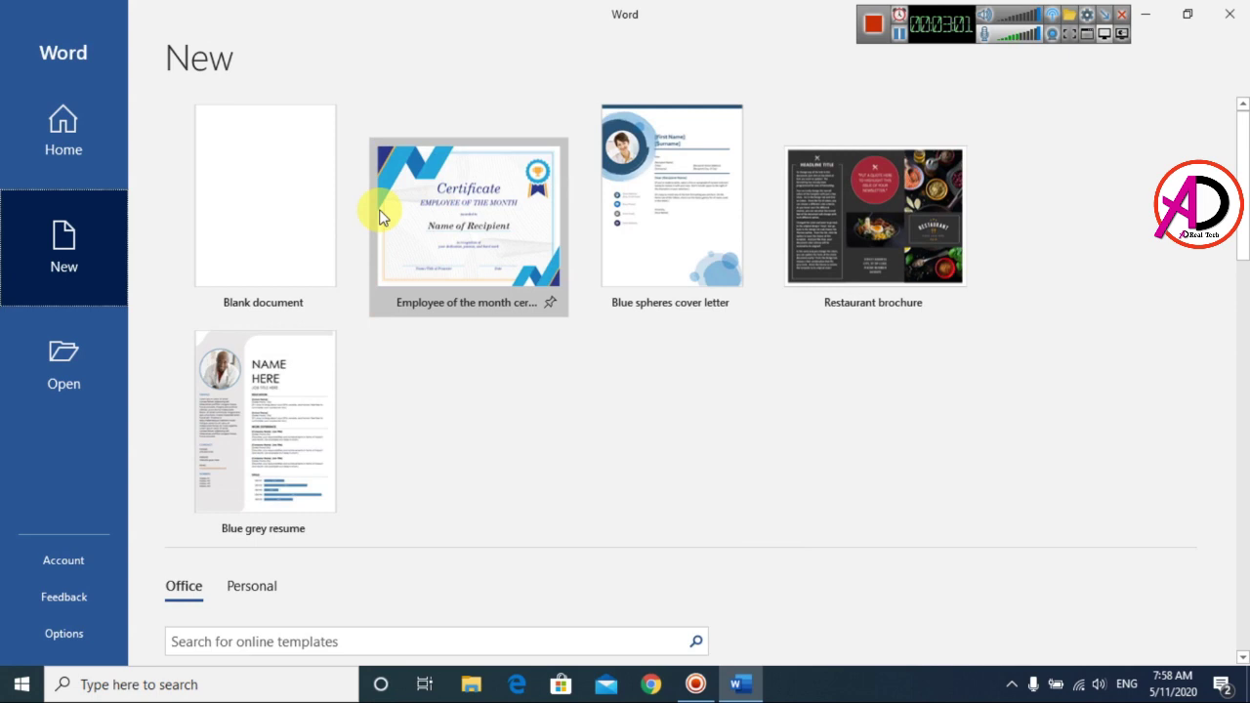
Preview the Employee of the month certificate template and create Document1 from it.
left_click(479, 205)
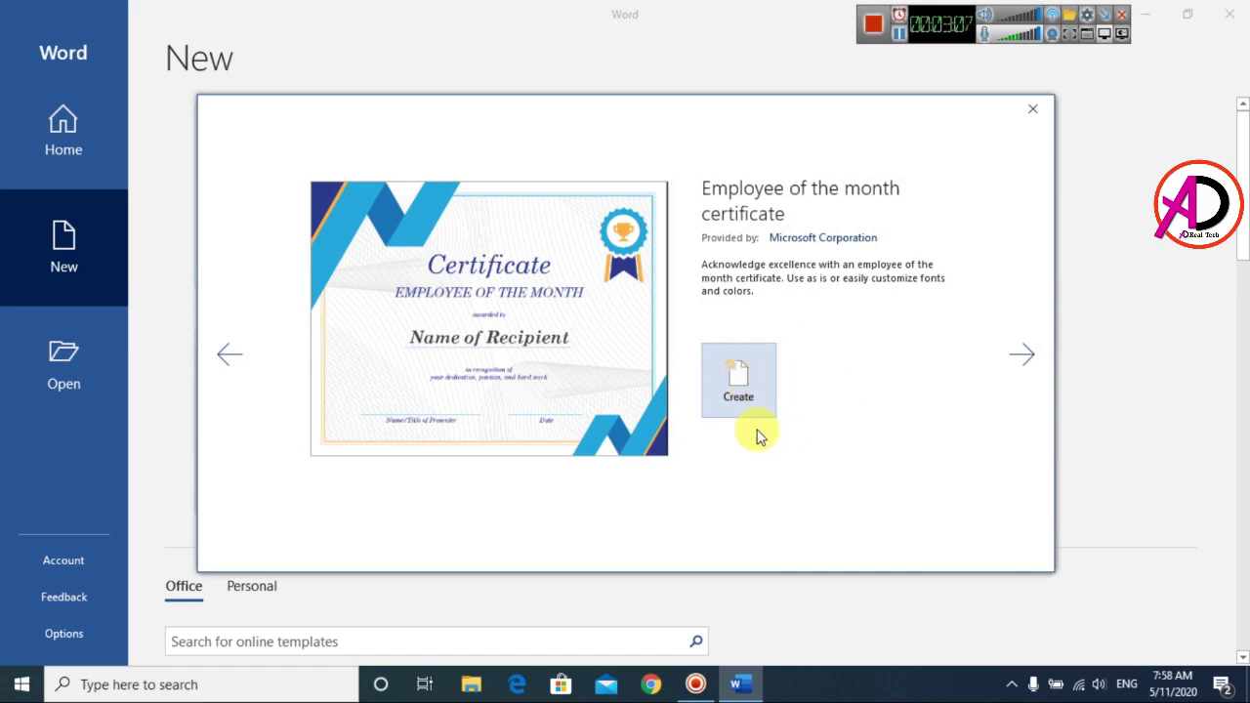
left_click(742, 388)
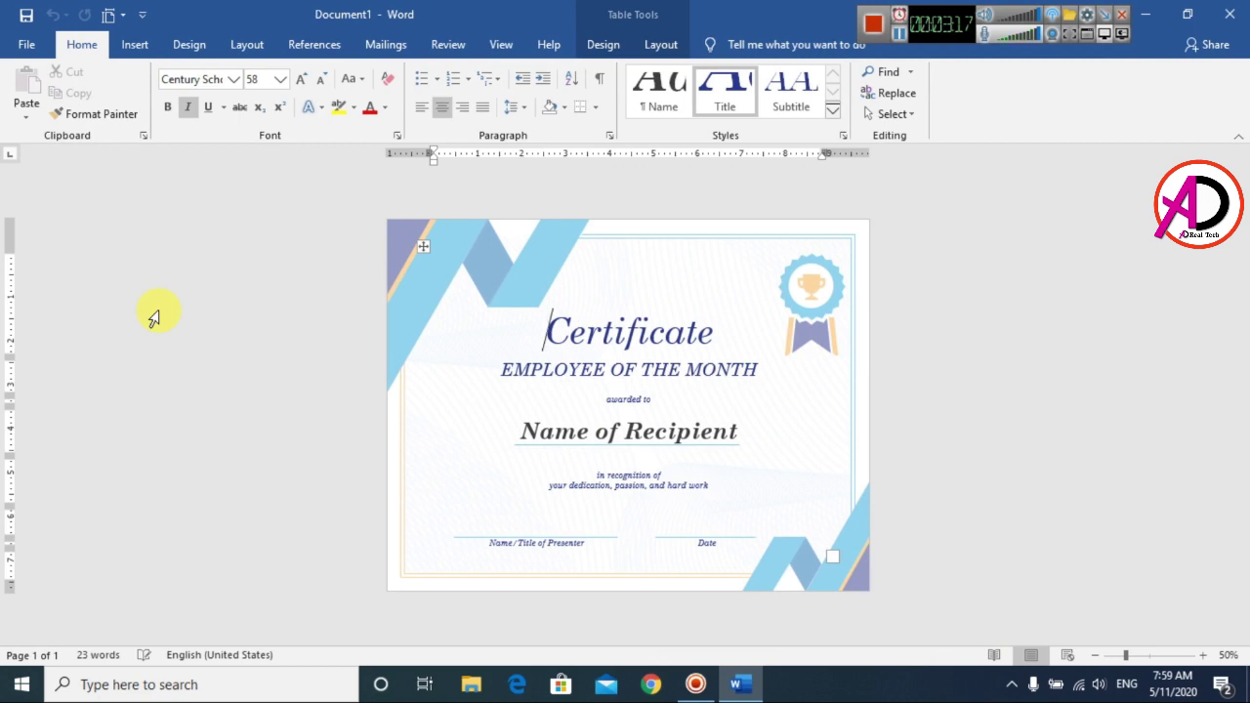
Select the subtitle, recipient and recognition lines in turn, then deselect.
triple_click(555, 373)
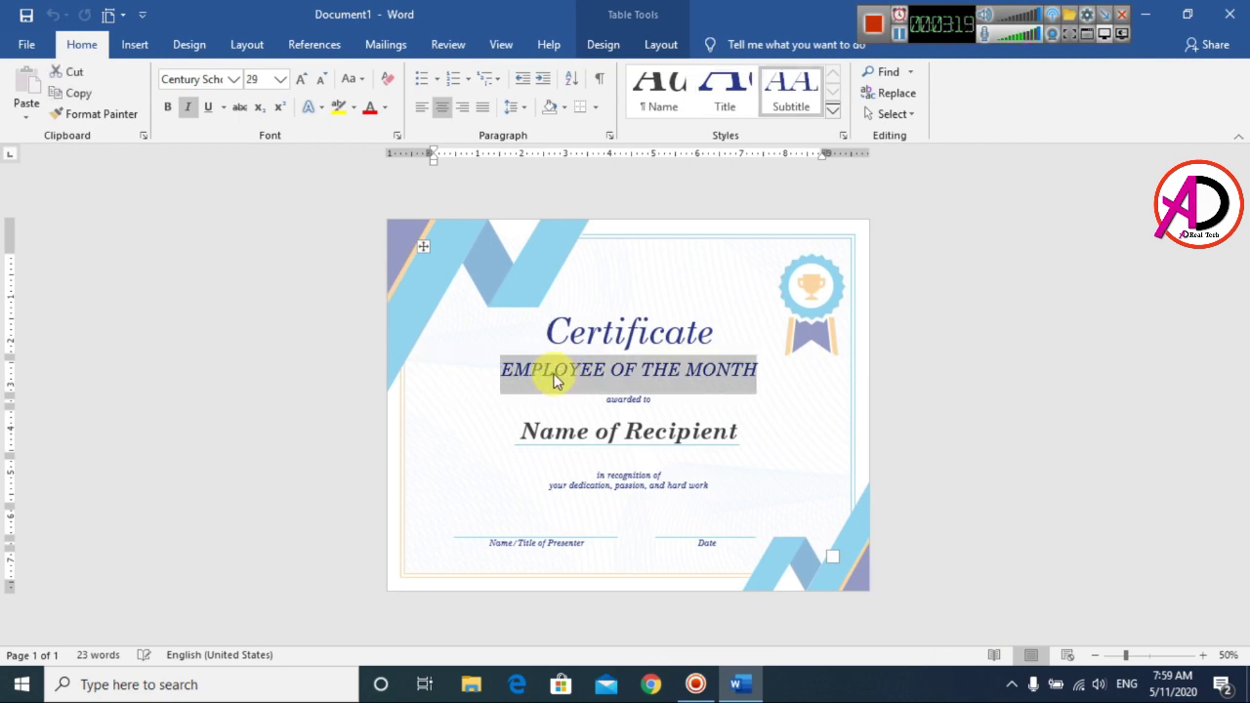
left_click(599, 436)
left_click(633, 479)
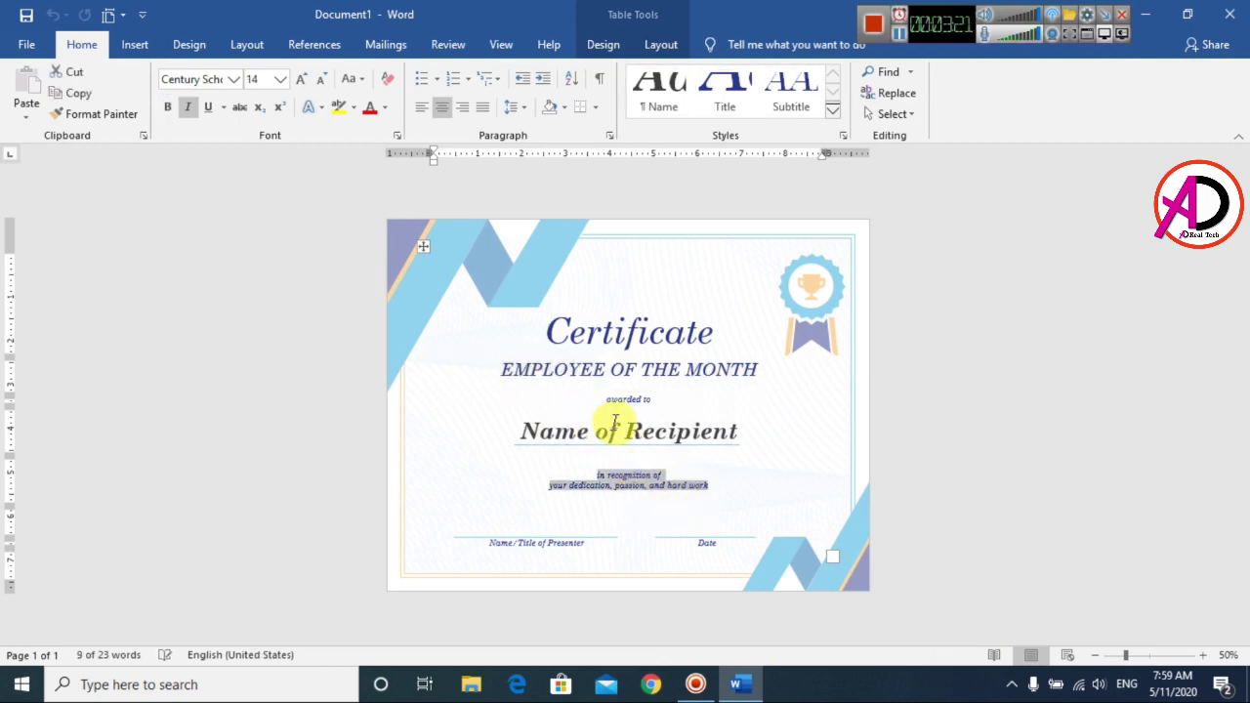
left_click(923, 463)
Zoom the page to 70% and select the word Certificate.
left_click(1202, 654)
left_click(1202, 654)
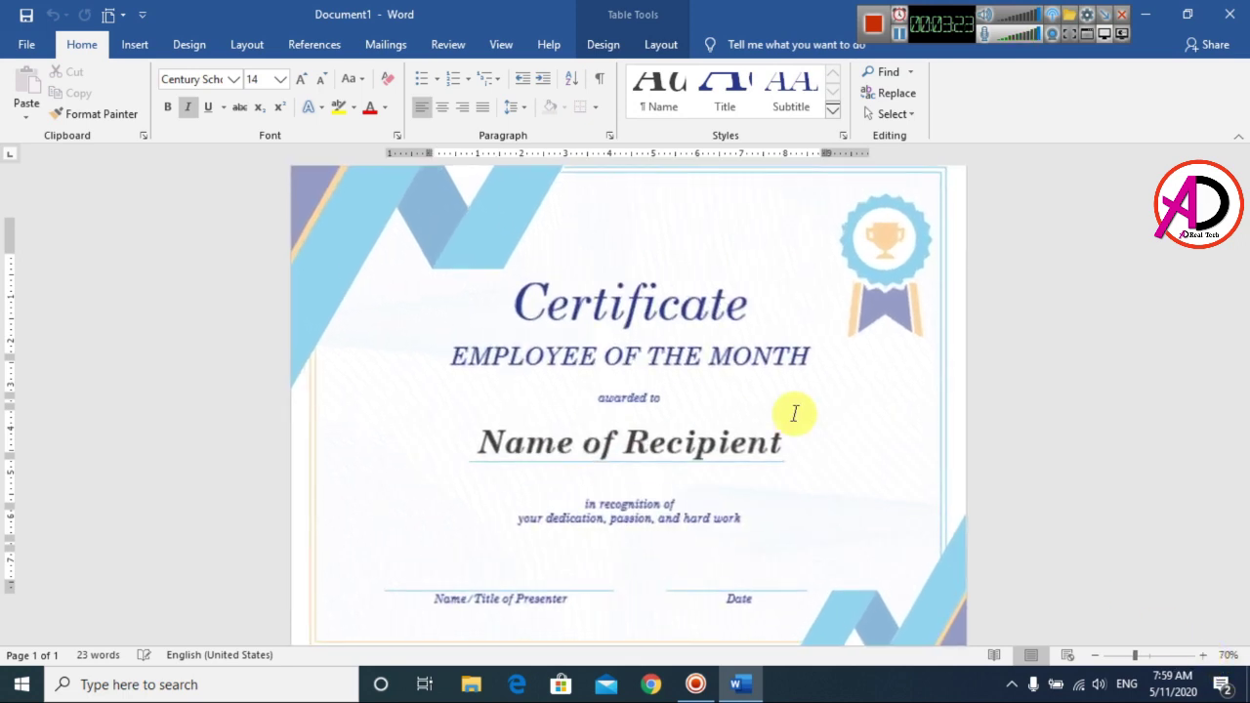
left_click_drag(528, 305, 756, 310)
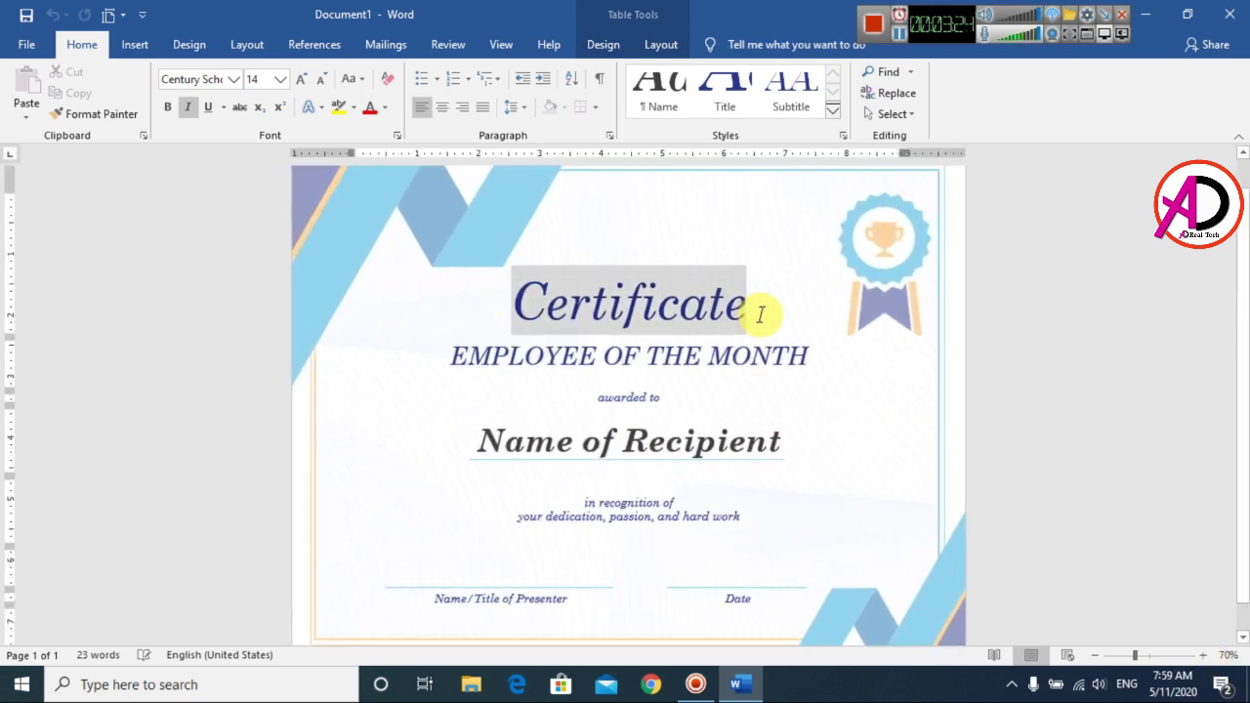
left_click(239, 80)
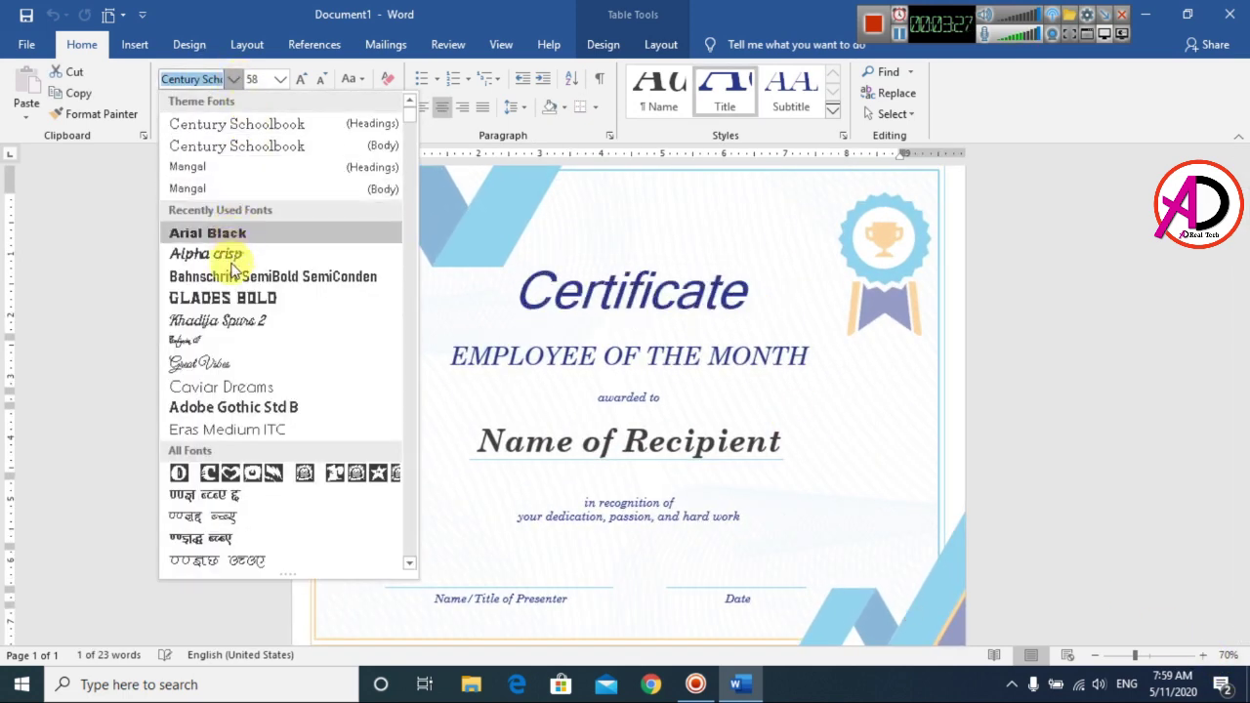
Apply Glades Bold to the CERTIFICATE heading and colour it custom magenta #870B67.
left_click(230, 300)
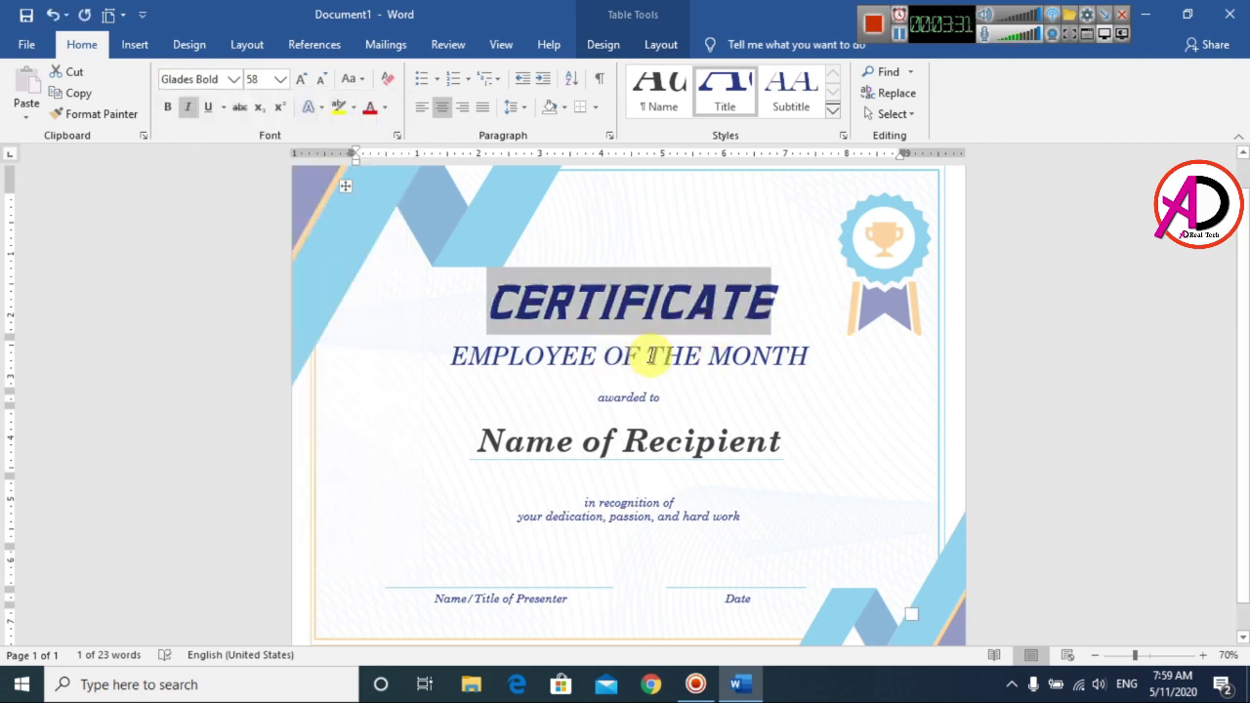
left_click(384, 107)
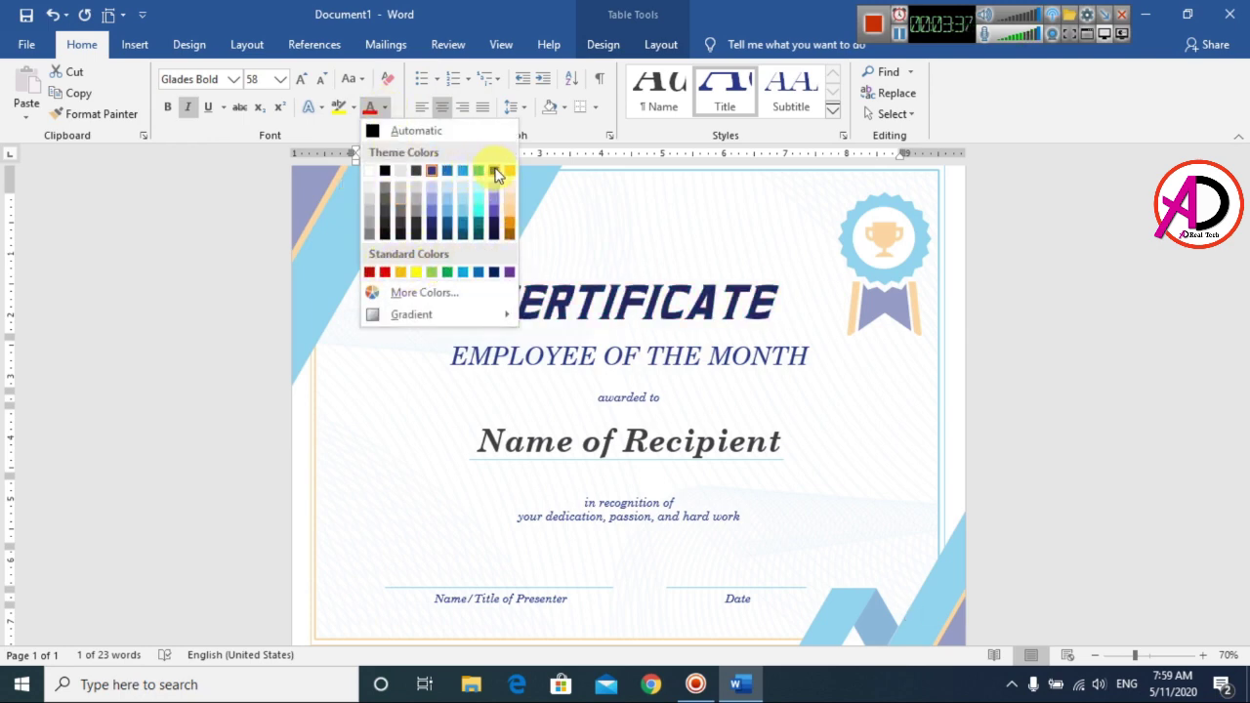
left_click(431, 294)
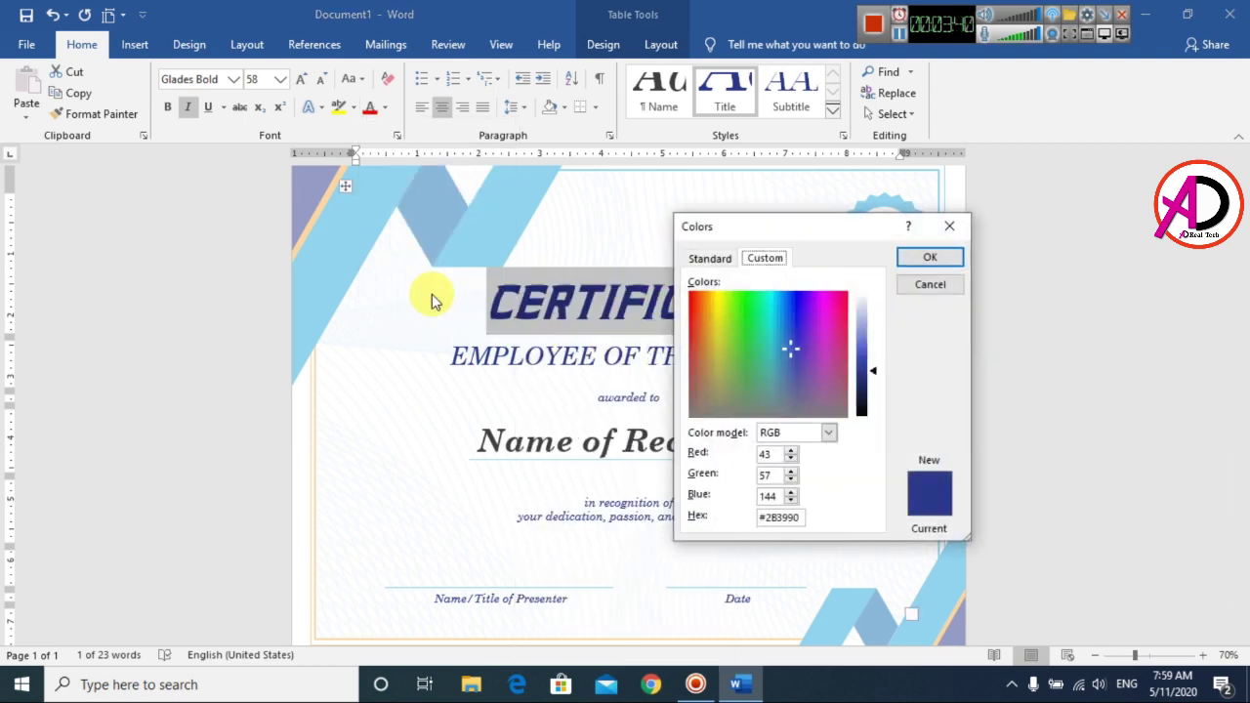
left_click(842, 322)
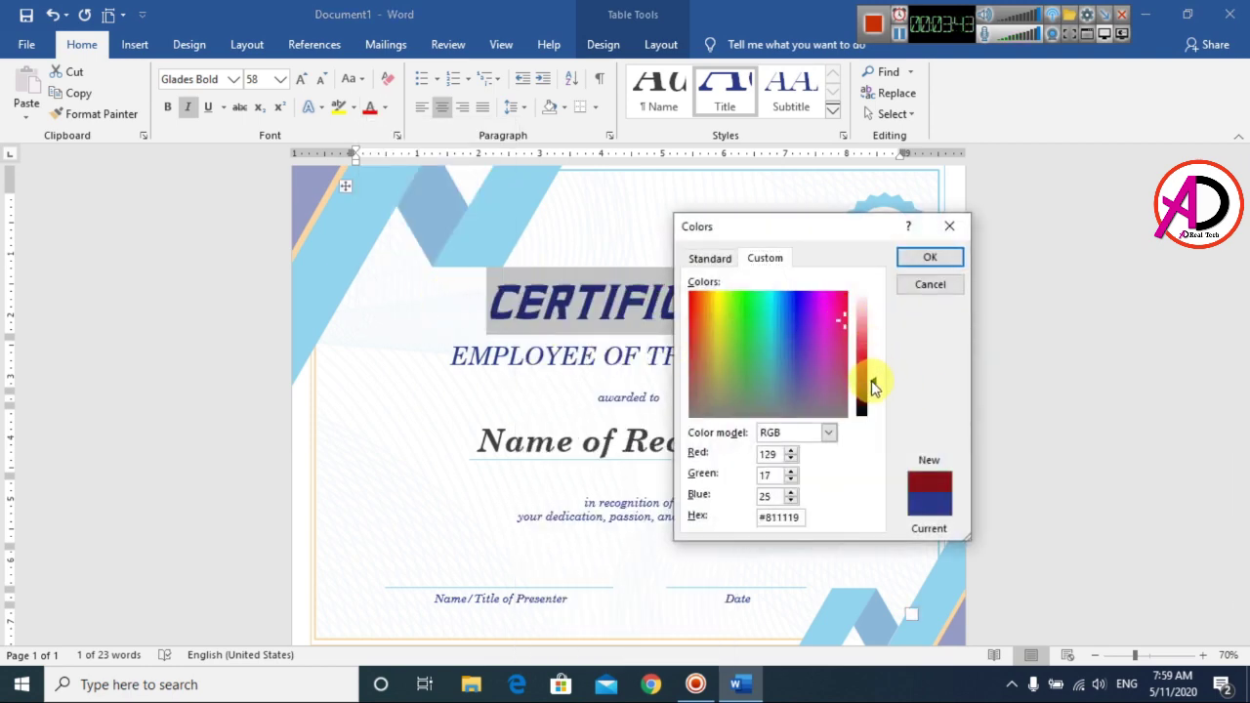
left_click_drag(706, 309, 827, 310)
left_click(923, 259)
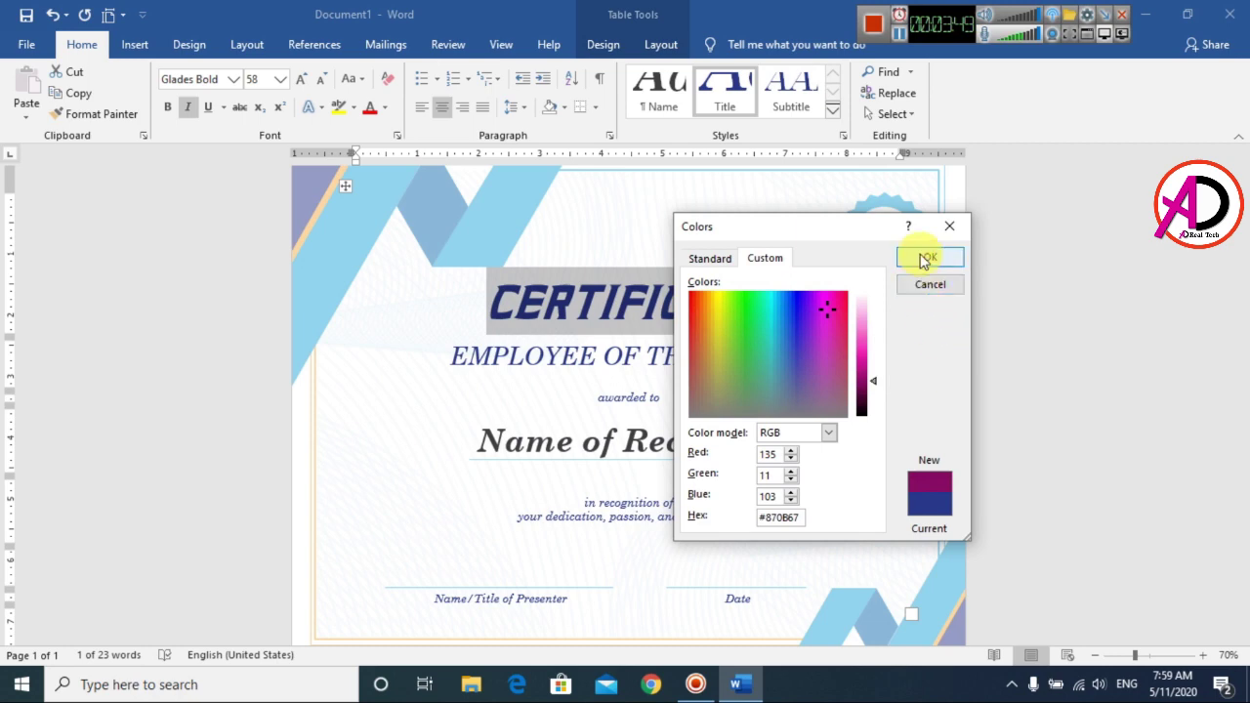
left_click(1041, 412)
Replace the EMPLOYEE OF THE MONTH subtitle with 'GRAPHIC DESIGNER' and select it.
scroll(1055, 439, "down", 4, "ctrl")
scroll(1055, 439, "up", 4, "ctrl")
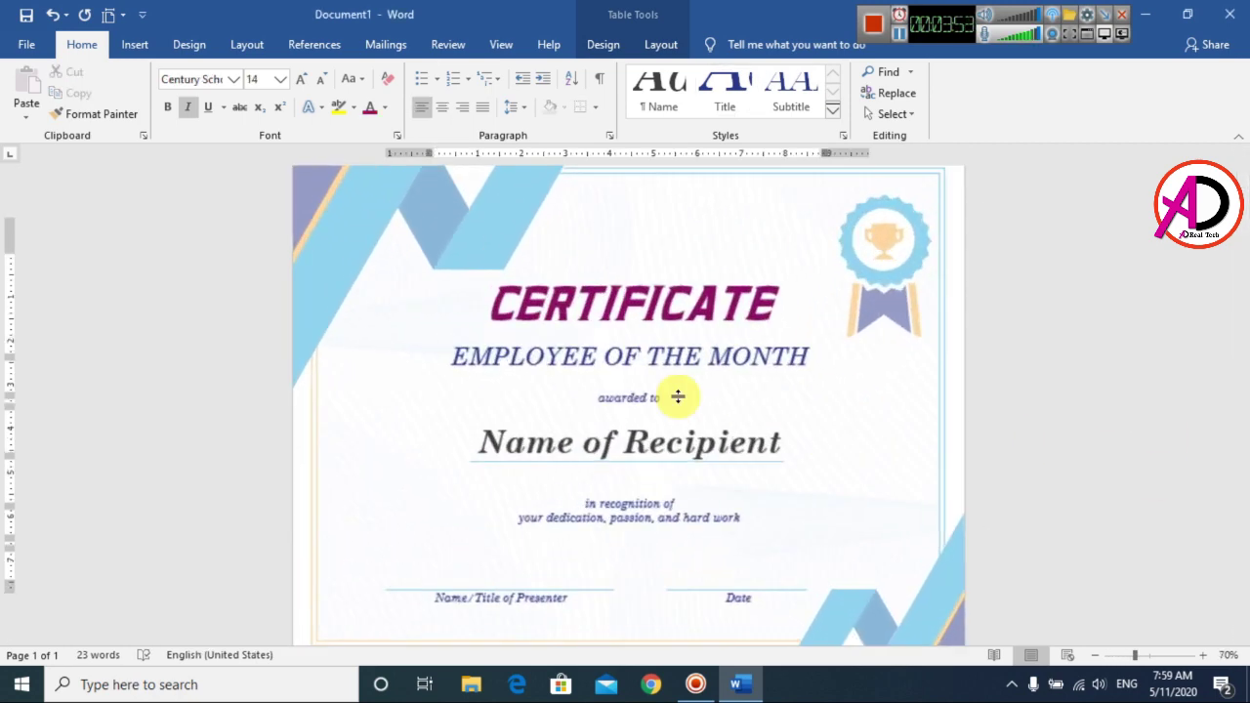
left_click_drag(455, 357, 816, 380)
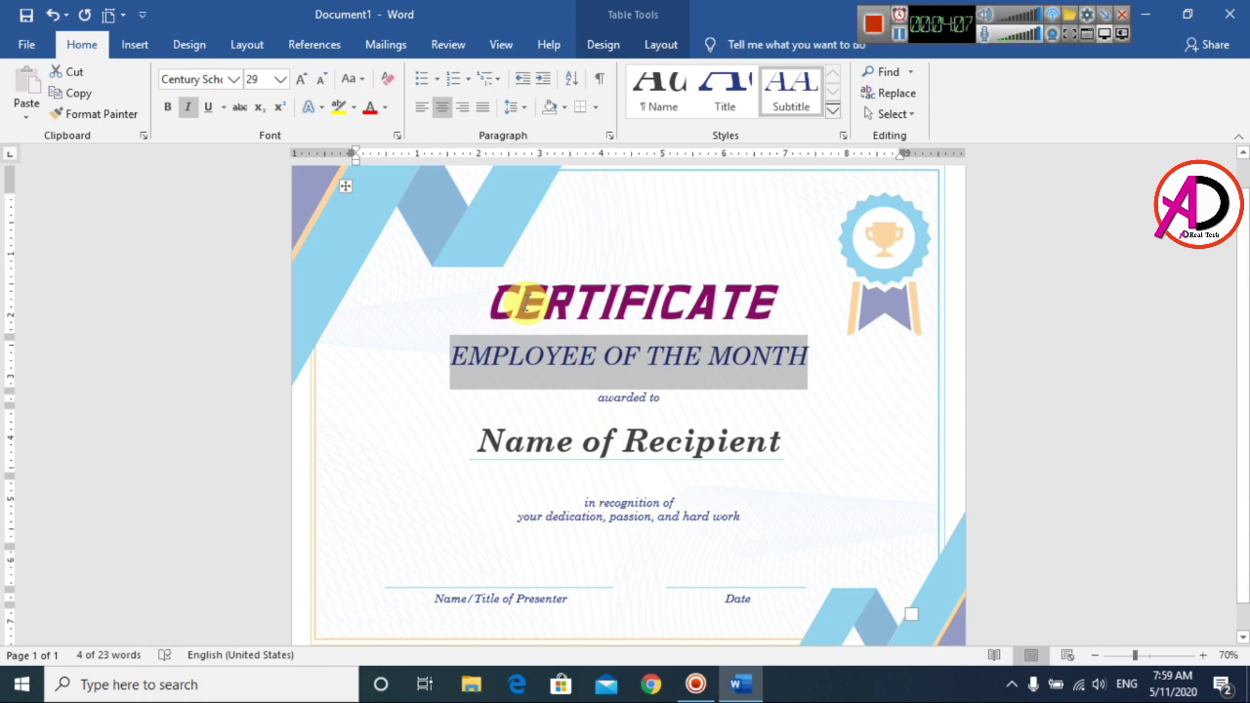
type("GRA")
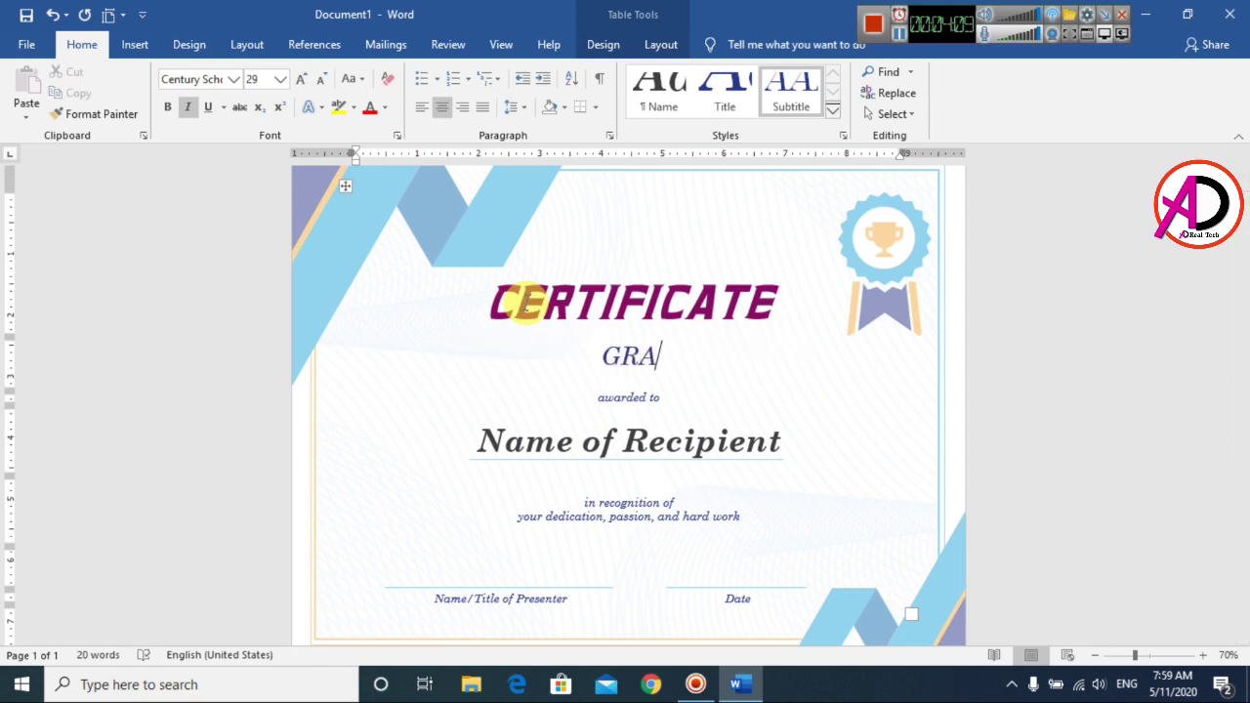
type("PHIC ")
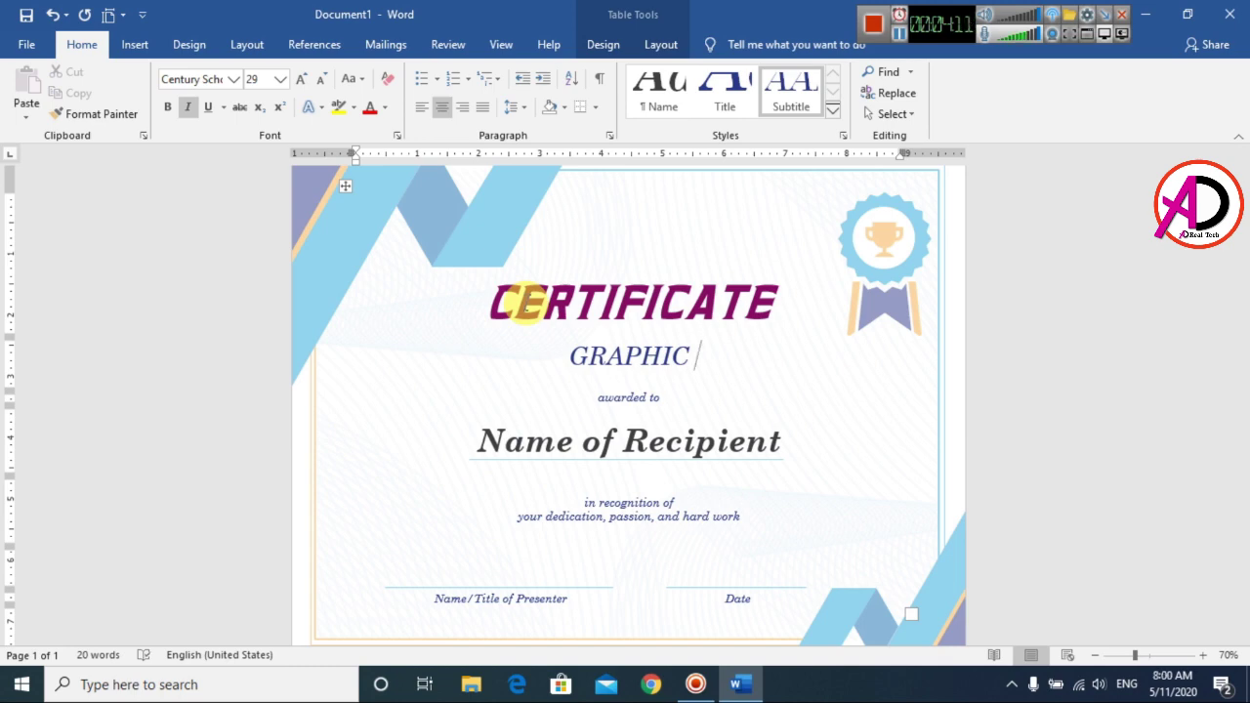
type("DESIGNER")
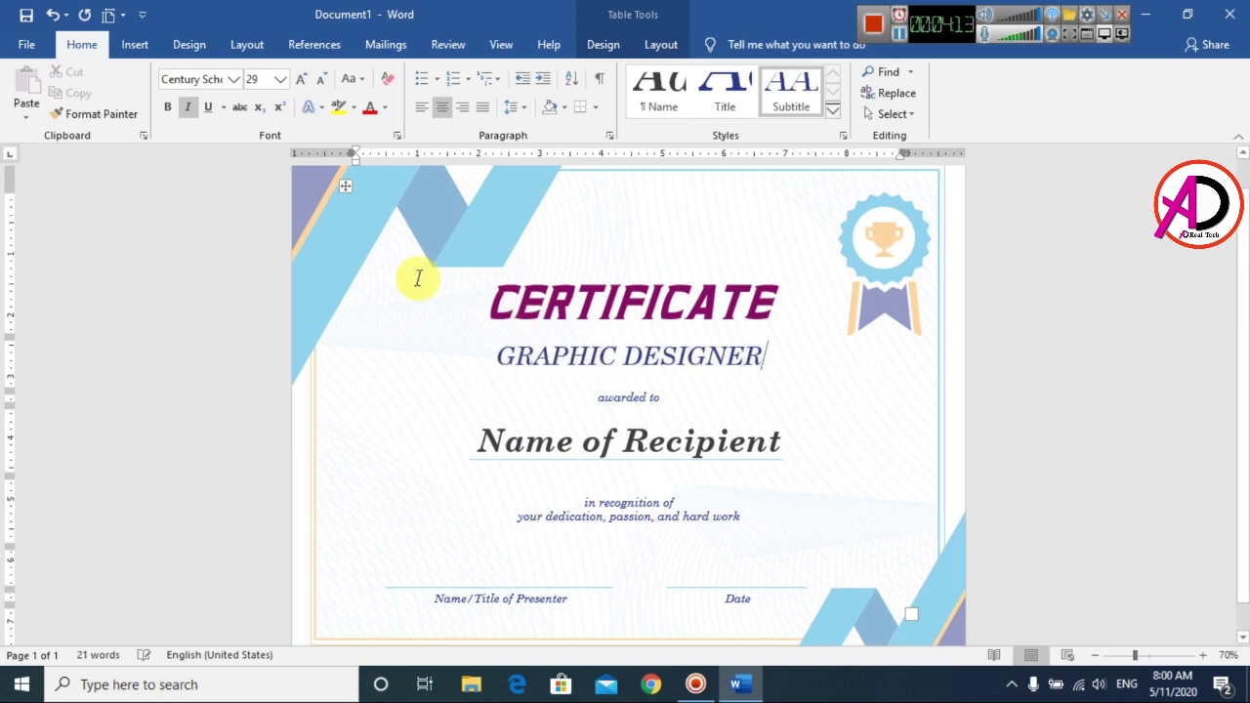
left_click_drag(528, 357, 757, 355)
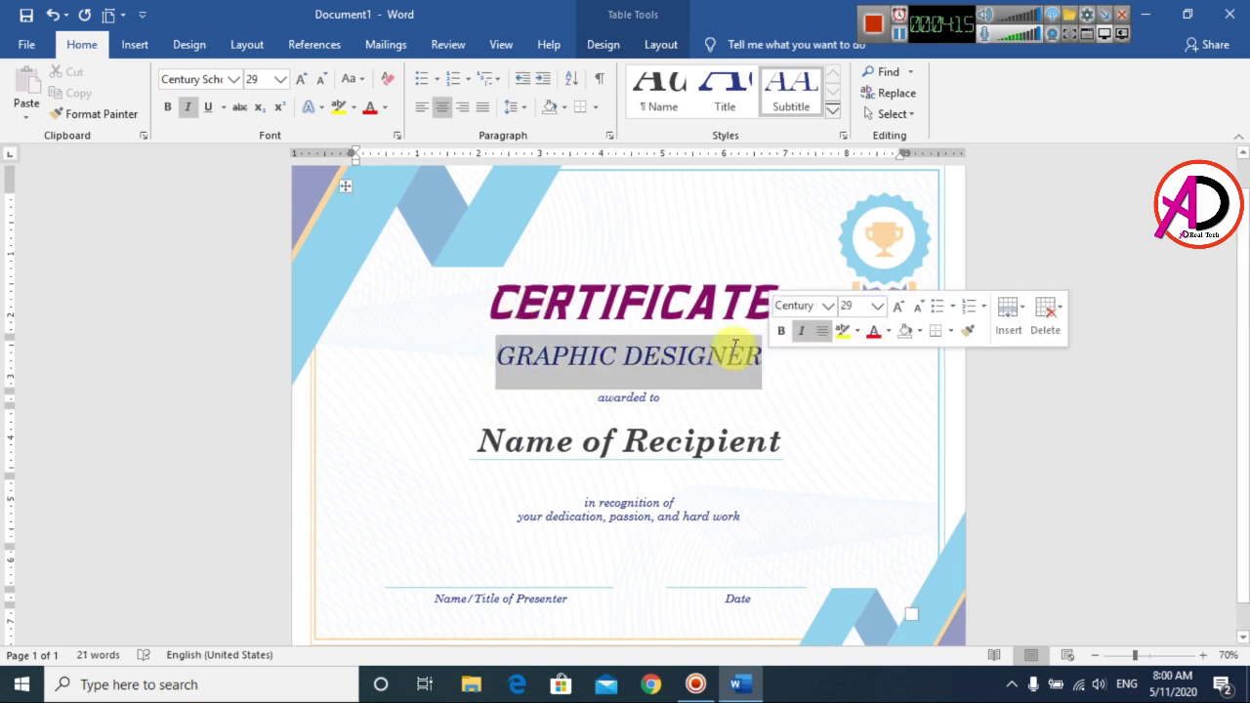
left_click(235, 79)
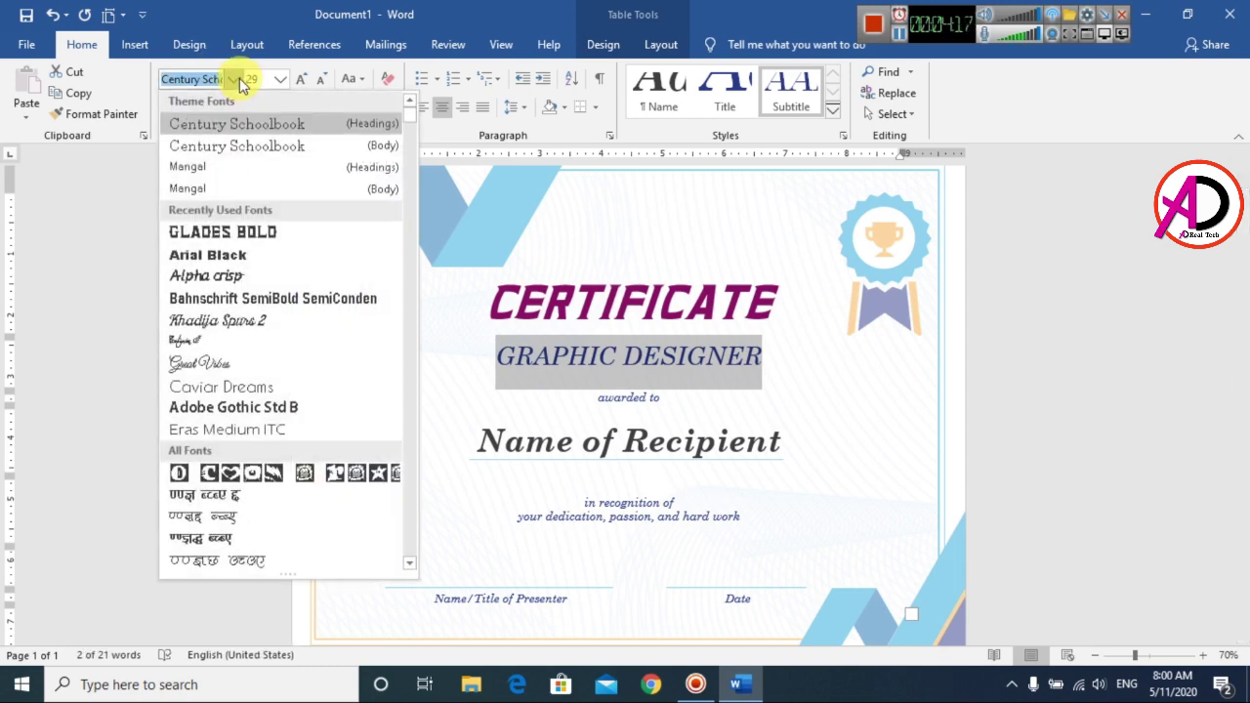
Set GRAPHIC DESIGNER in Alpha crisp at 48 pt so it fits on one line.
left_click(259, 276)
left_click(302, 79)
left_click(302, 79)
left_click(302, 79)
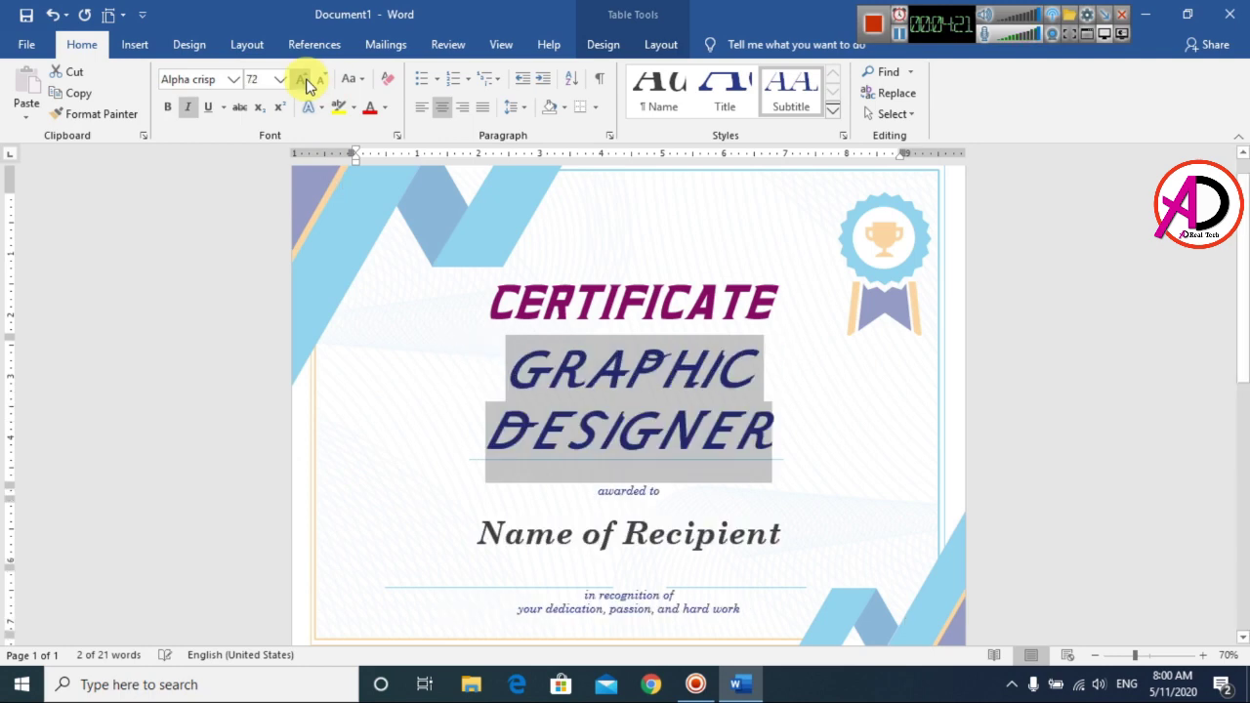
left_click(322, 82)
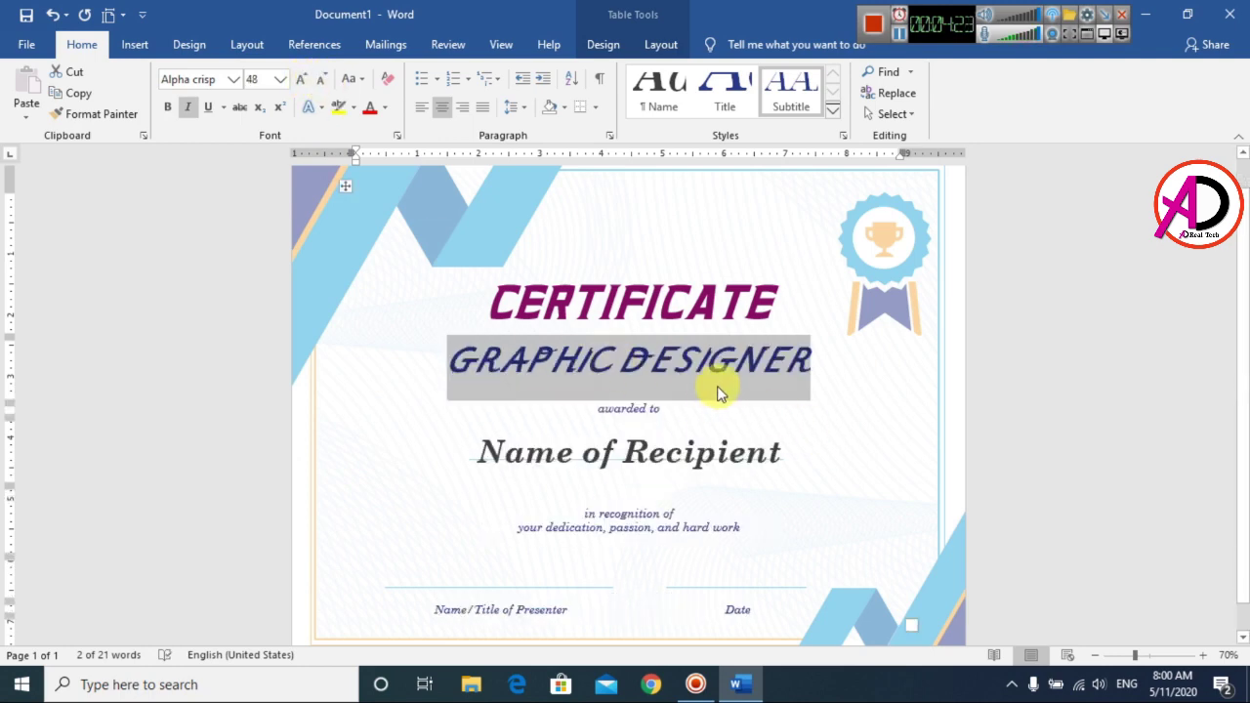
Look through the Font Color choices, then bring up its Gradient options.
left_click(385, 107)
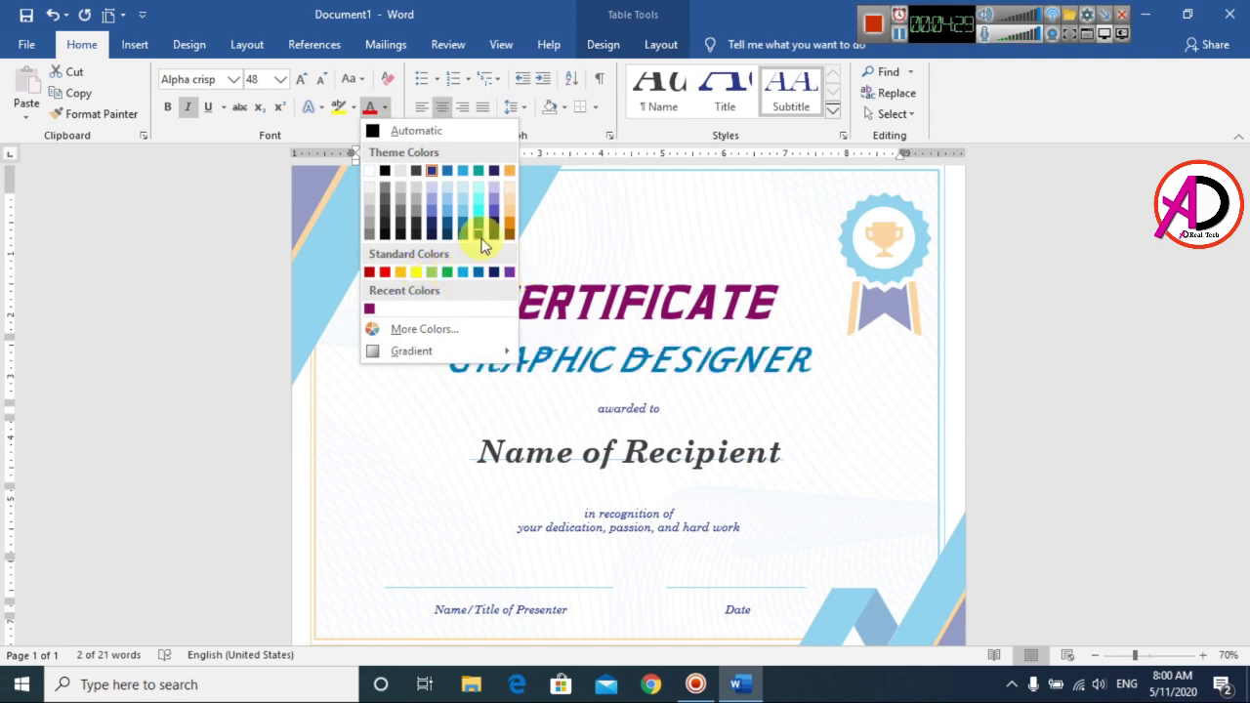
left_click(606, 41)
left_click(602, 44)
left_click(660, 47)
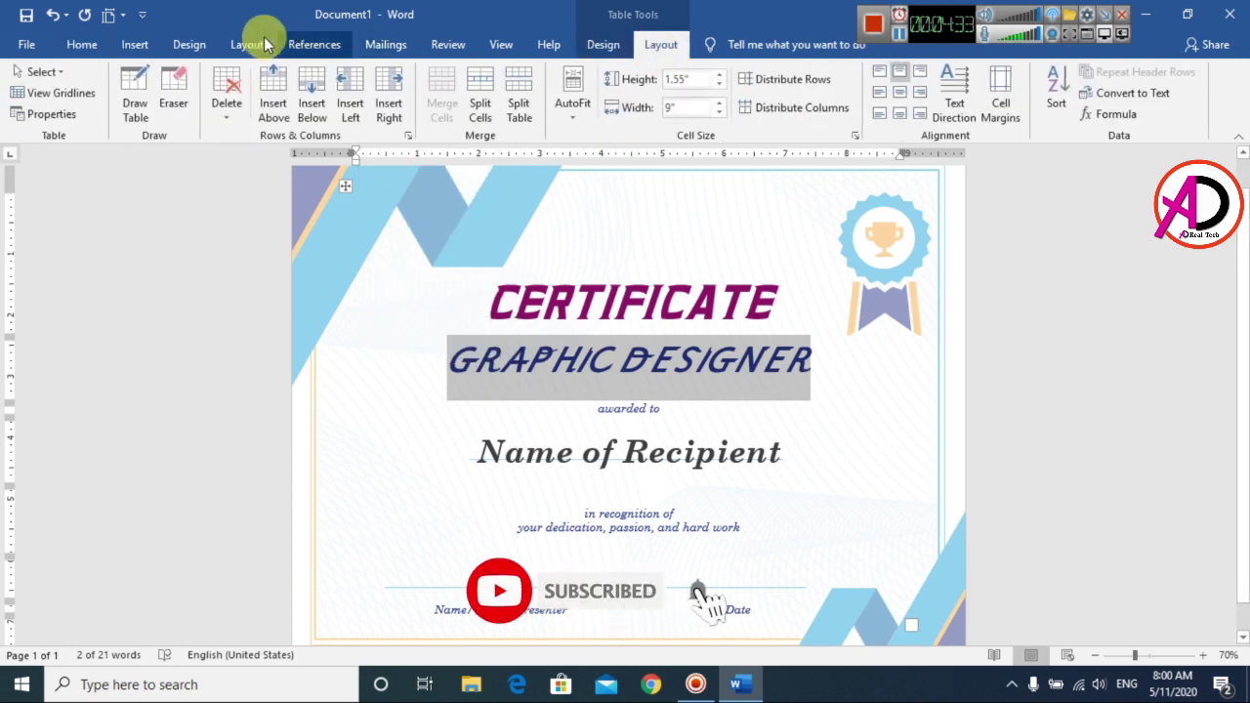
left_click(82, 46)
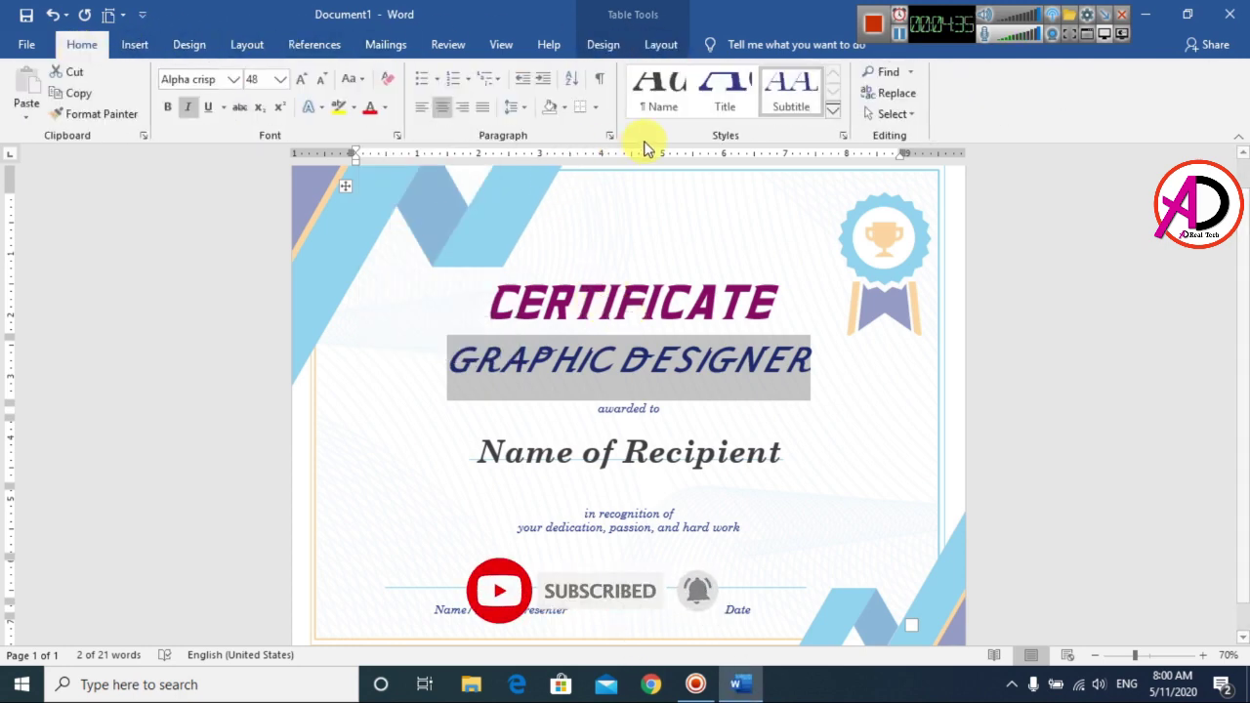
left_click(387, 108)
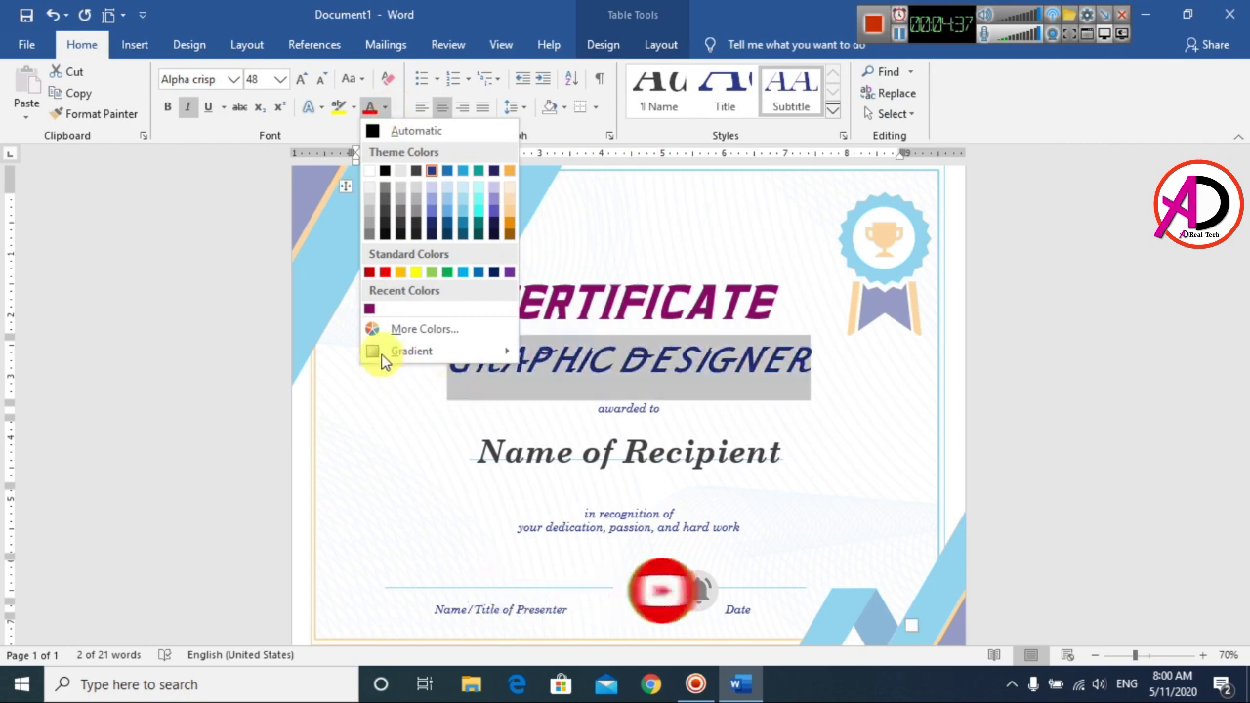
mouse_move(404, 354)
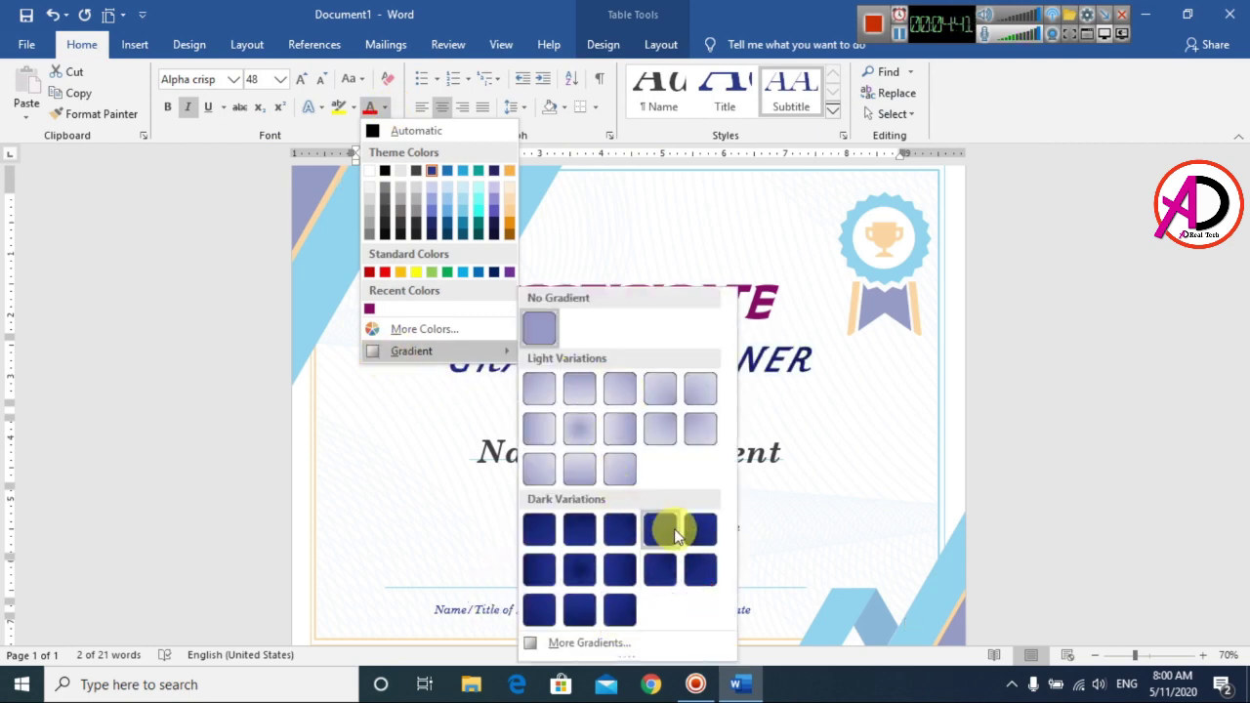
Give GRAPHIC DESIGNER a gradient text fill using the orange radial preset.
left_click(591, 642)
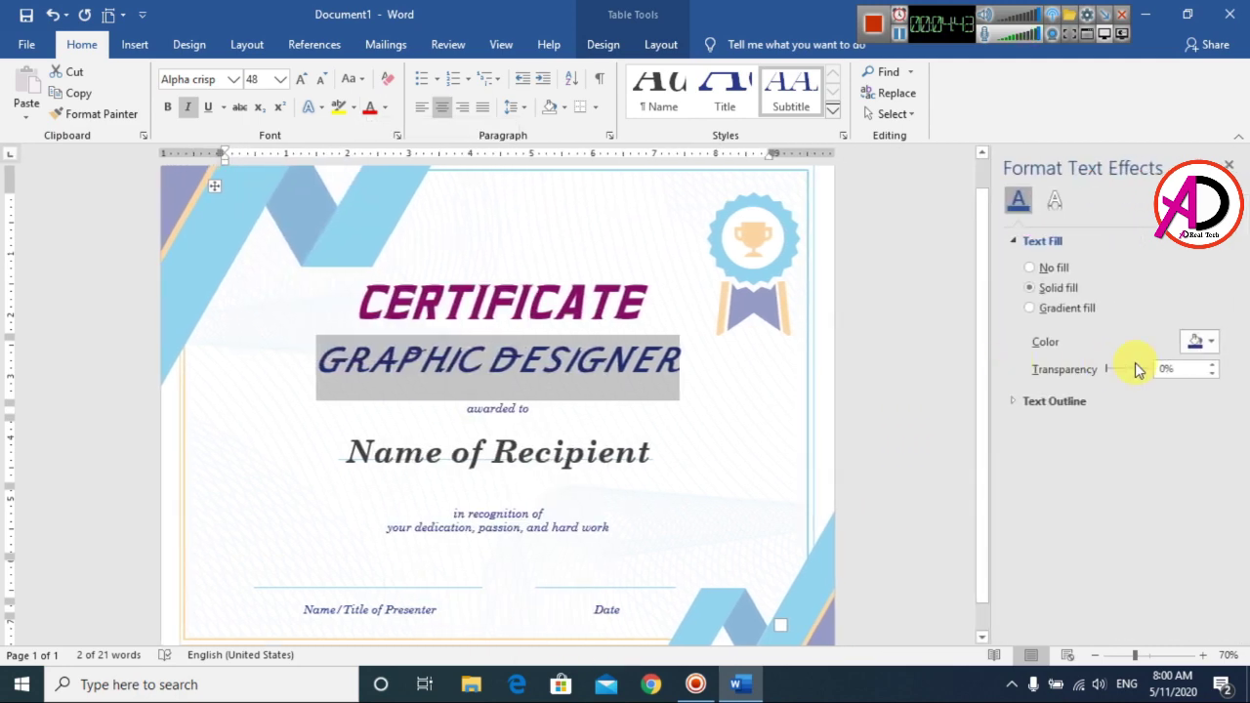
left_click(1056, 310)
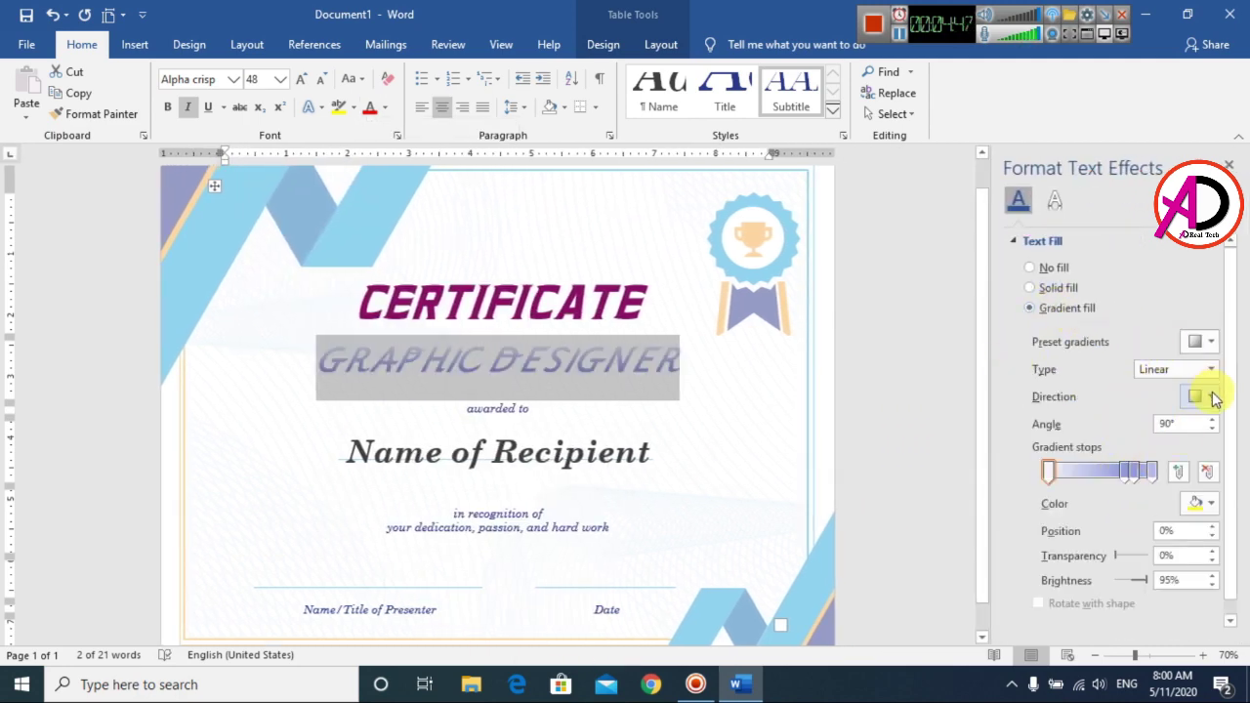
left_click(1214, 399)
left_click(1207, 341)
left_click(1207, 341)
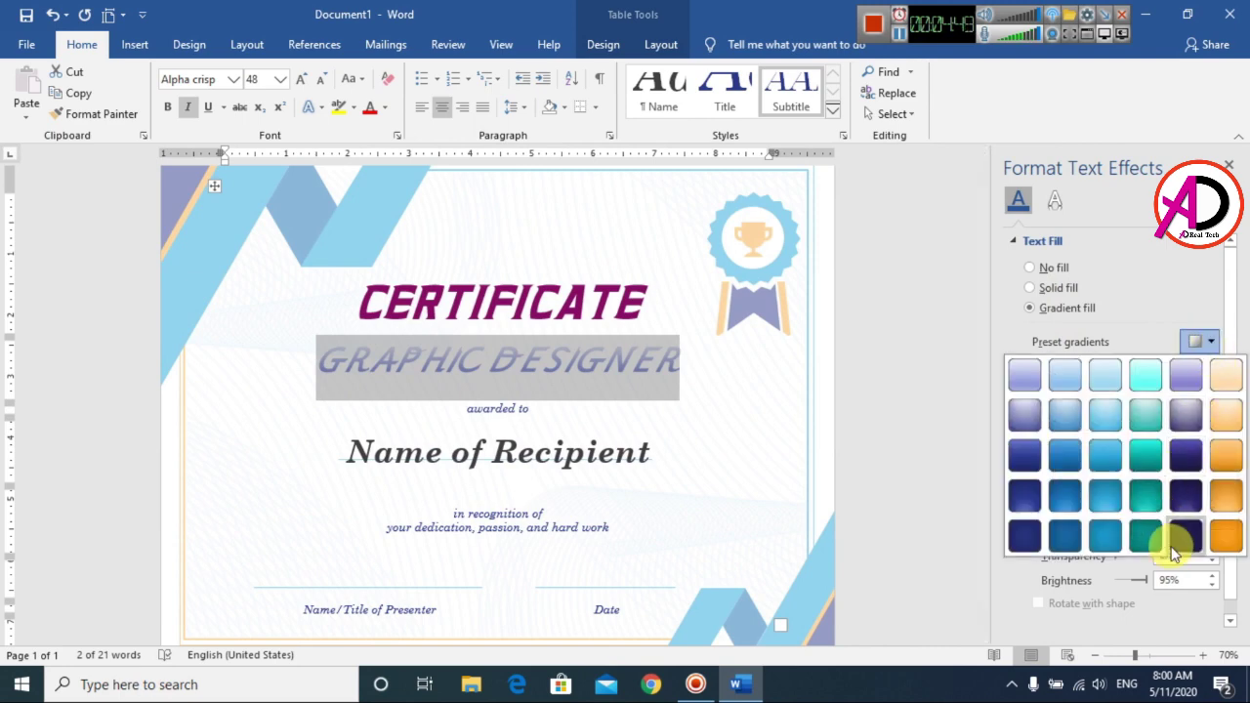
left_click(1230, 537)
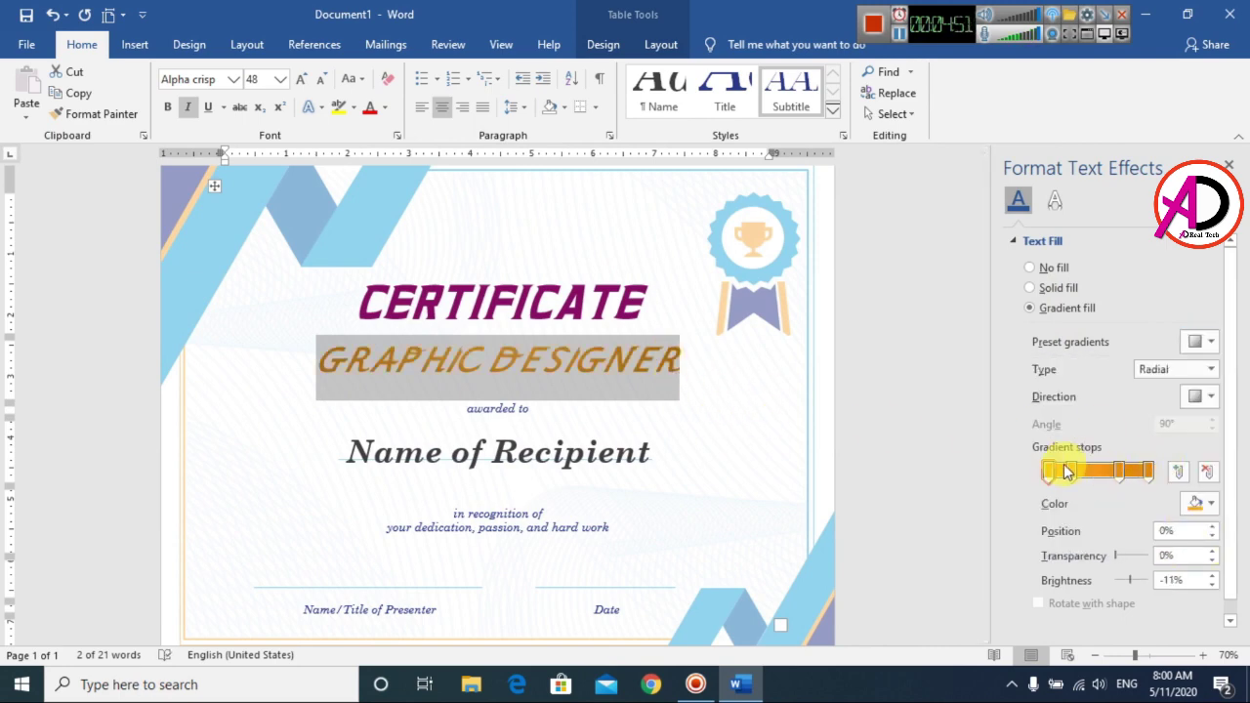
Remove the middle gradient stop and make the first stop dark red.
left_click(1207, 473)
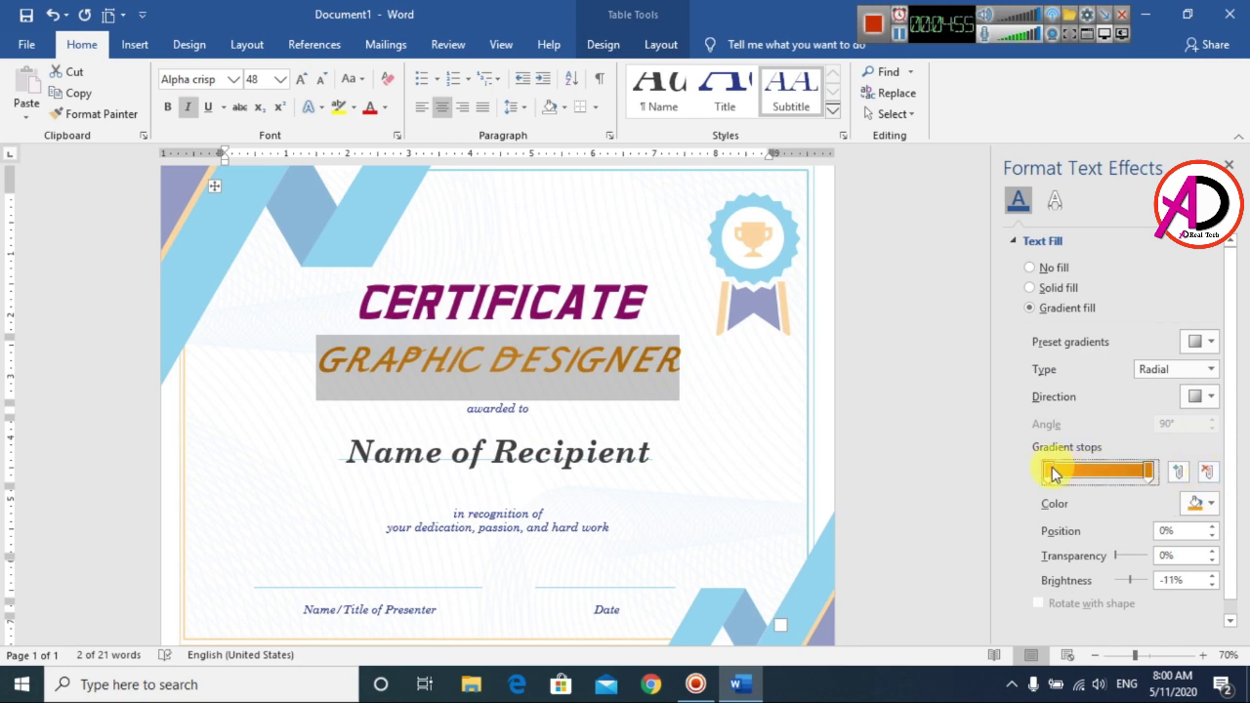
left_click(1207, 503)
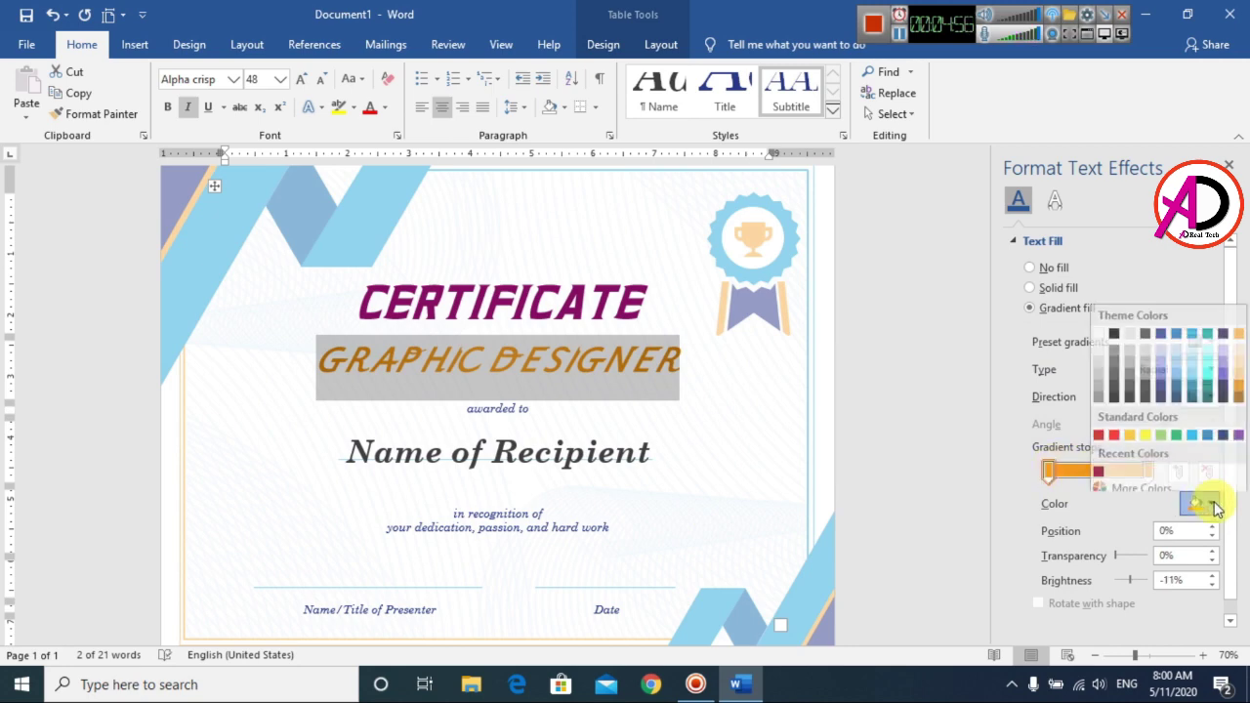
left_click(1100, 428)
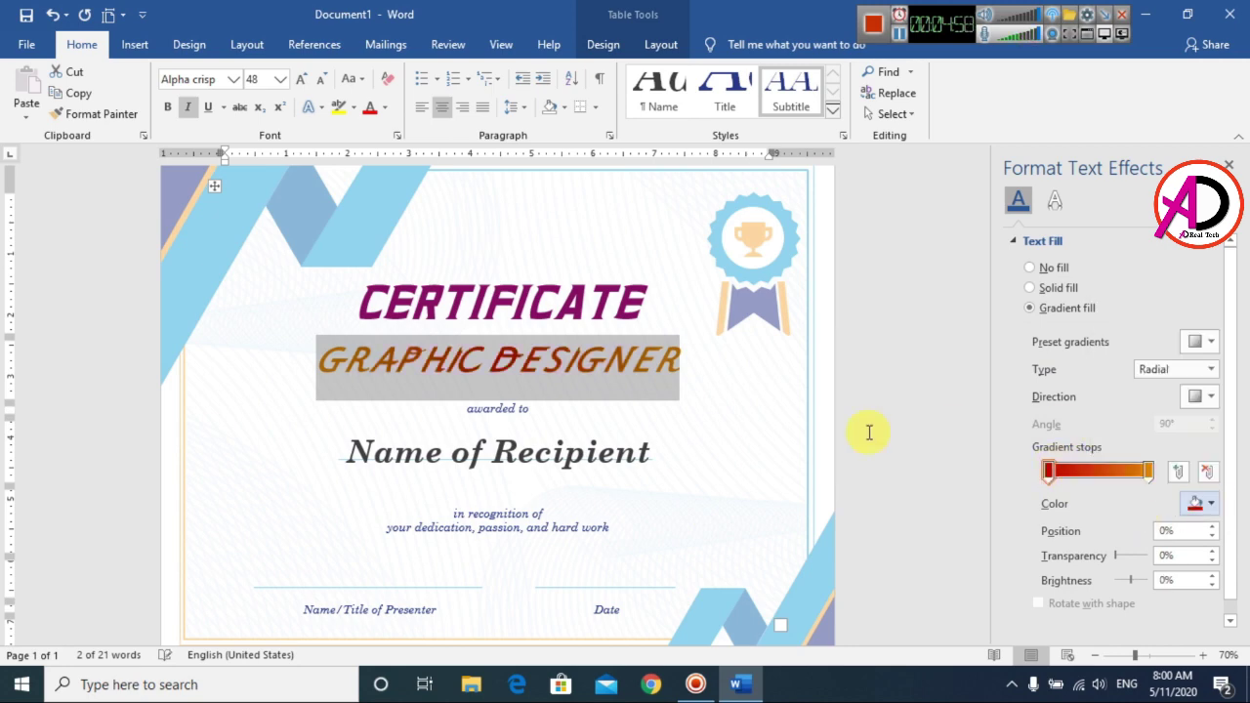
left_click(1229, 166)
left_click(826, 369)
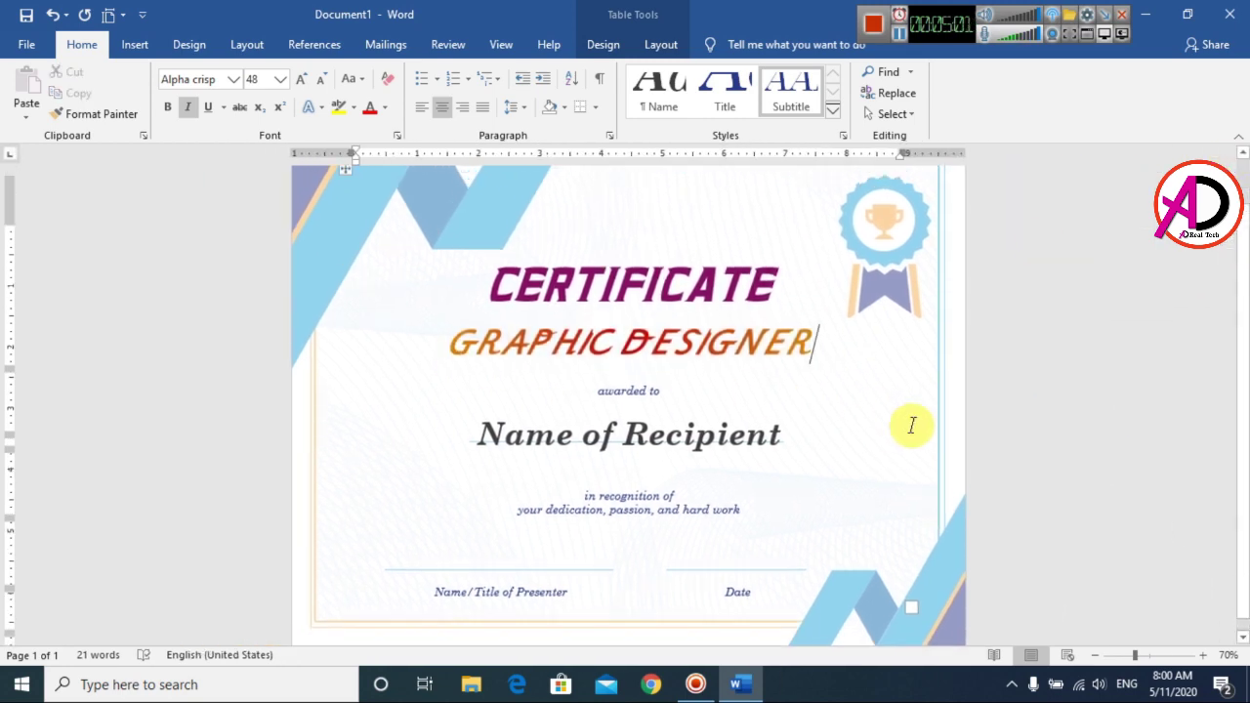
Replace Name of Recipient with the recipient's name, set in Bahnschrift SemiBold SemiCondensed.
scroll(748, 447, "down", 5)
scroll(528, 380, "up", 4)
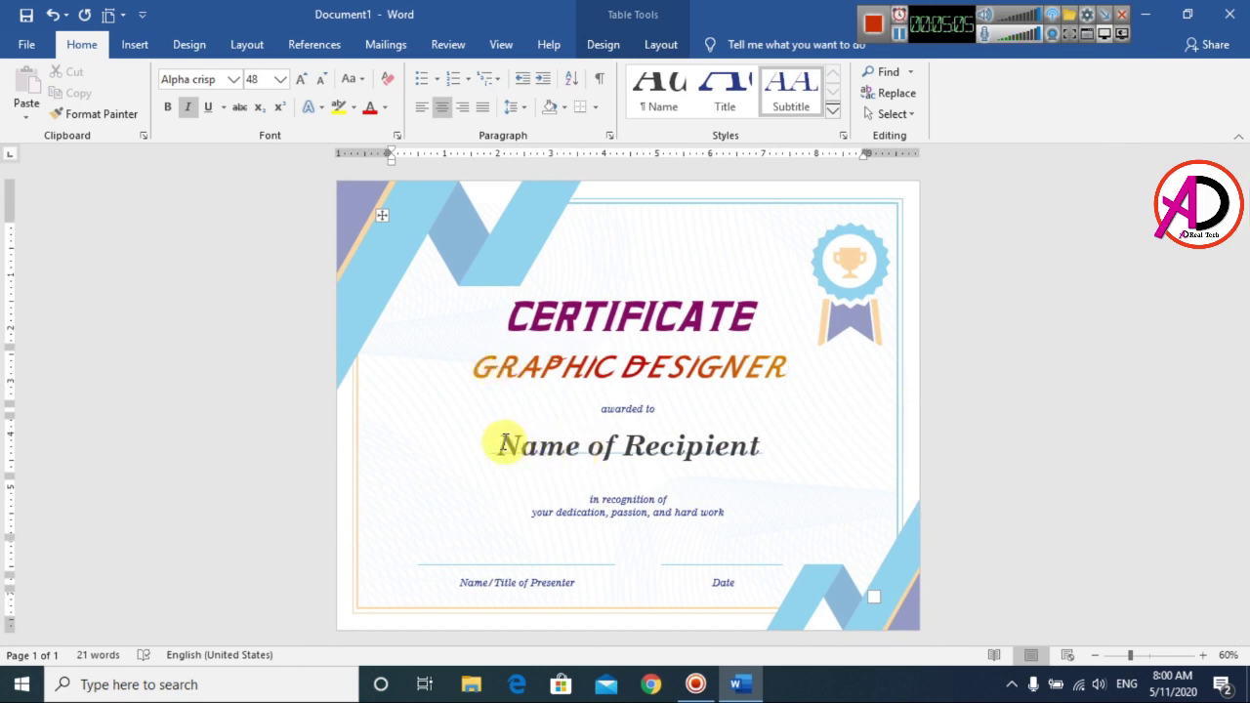
left_click(503, 445)
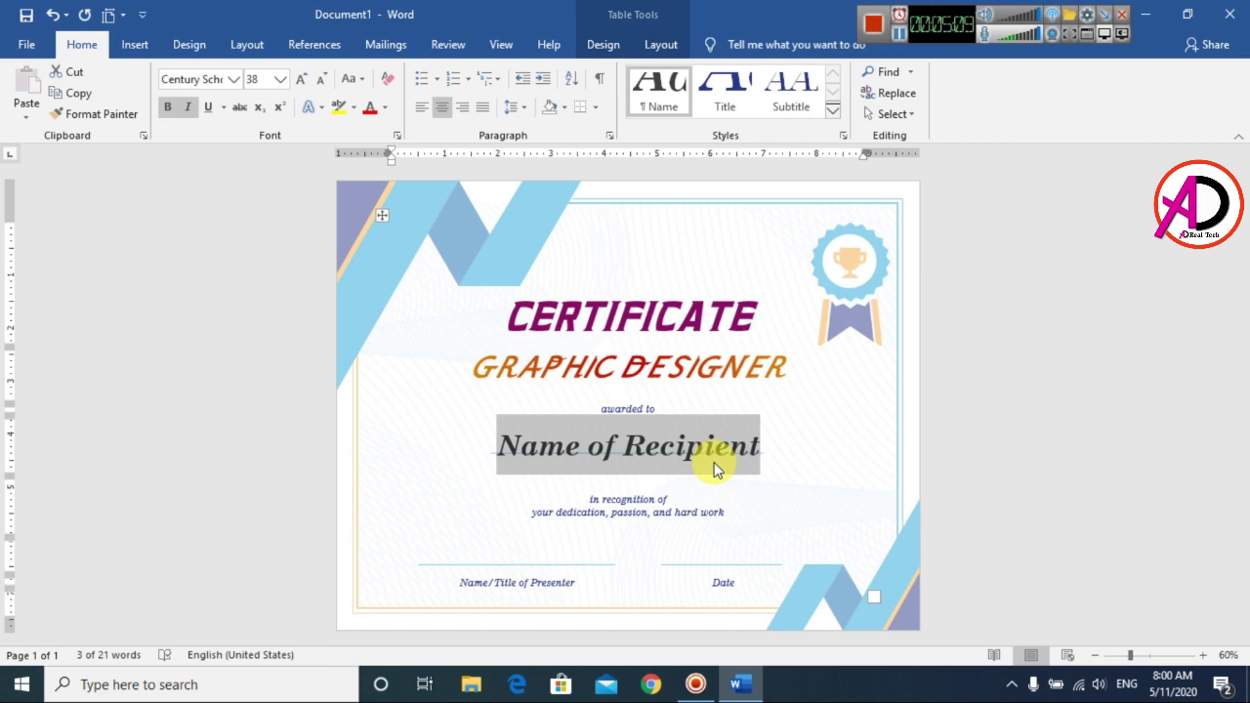
type("Jhon Smith")
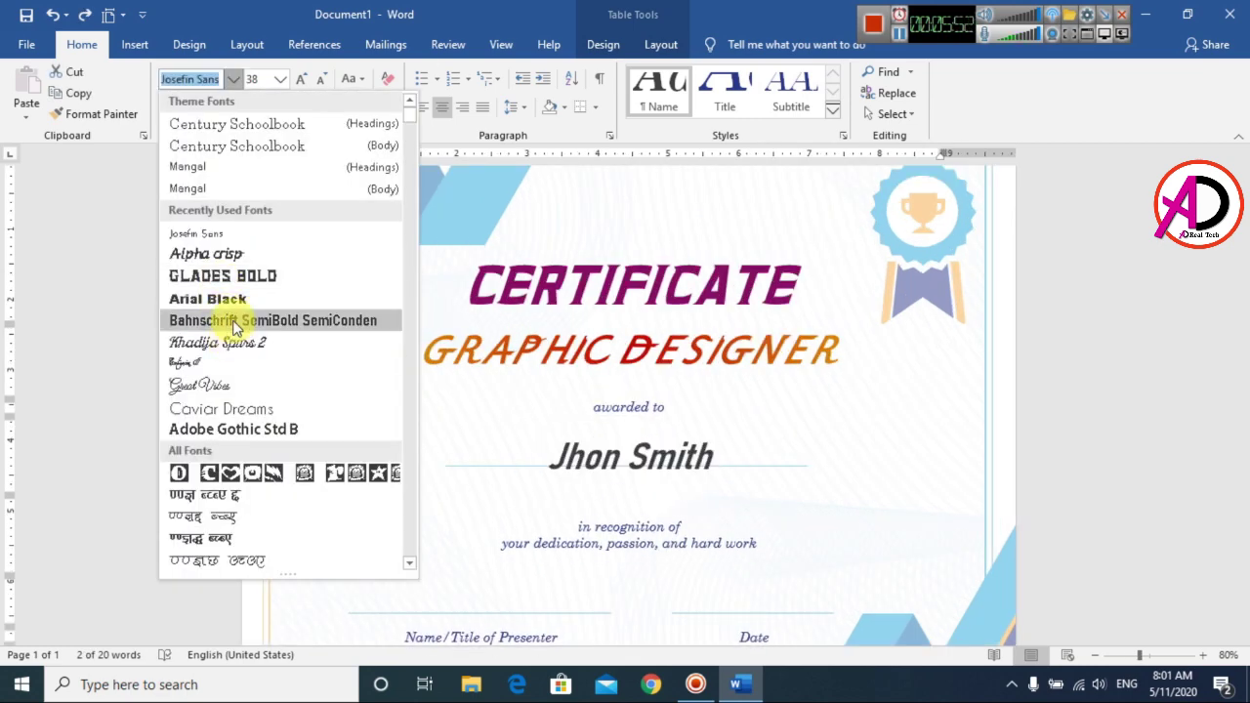
left_click(234, 321)
left_click(788, 452)
Check the Name/Title of Presenter and Date placeholders at the bottom of the certificate.
scroll(790, 455, "down", 5)
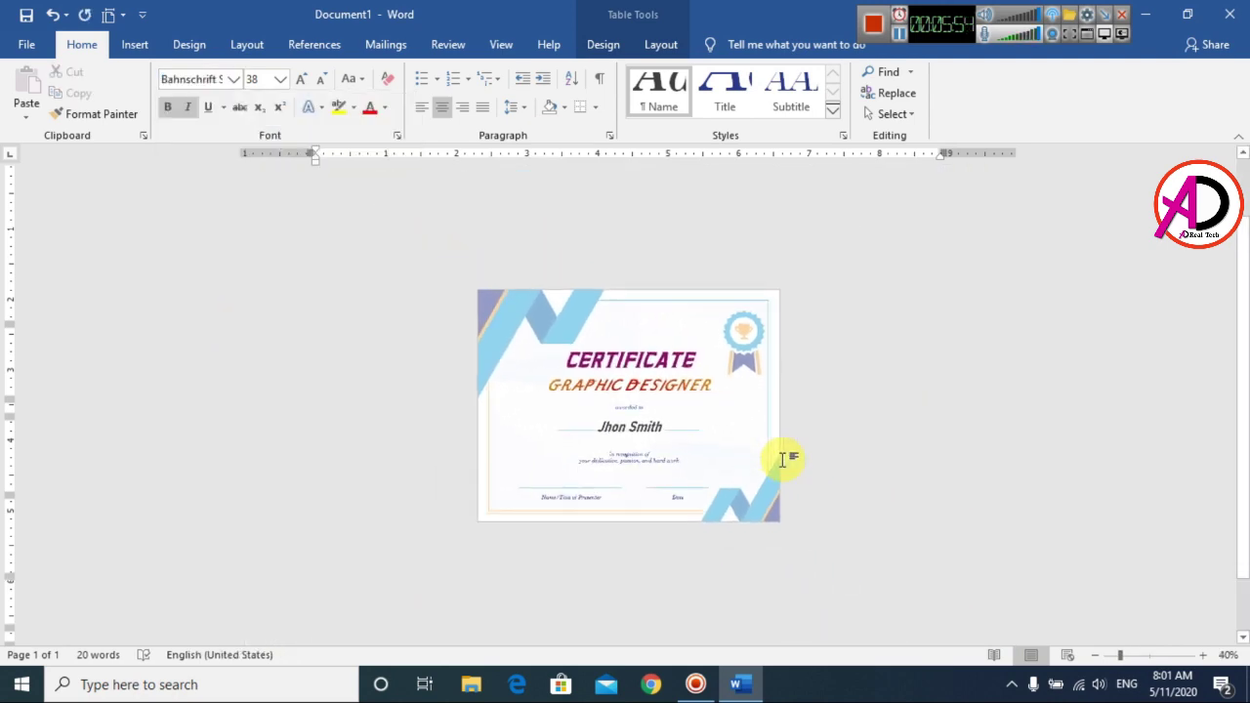
scroll(502, 450, "up", 4)
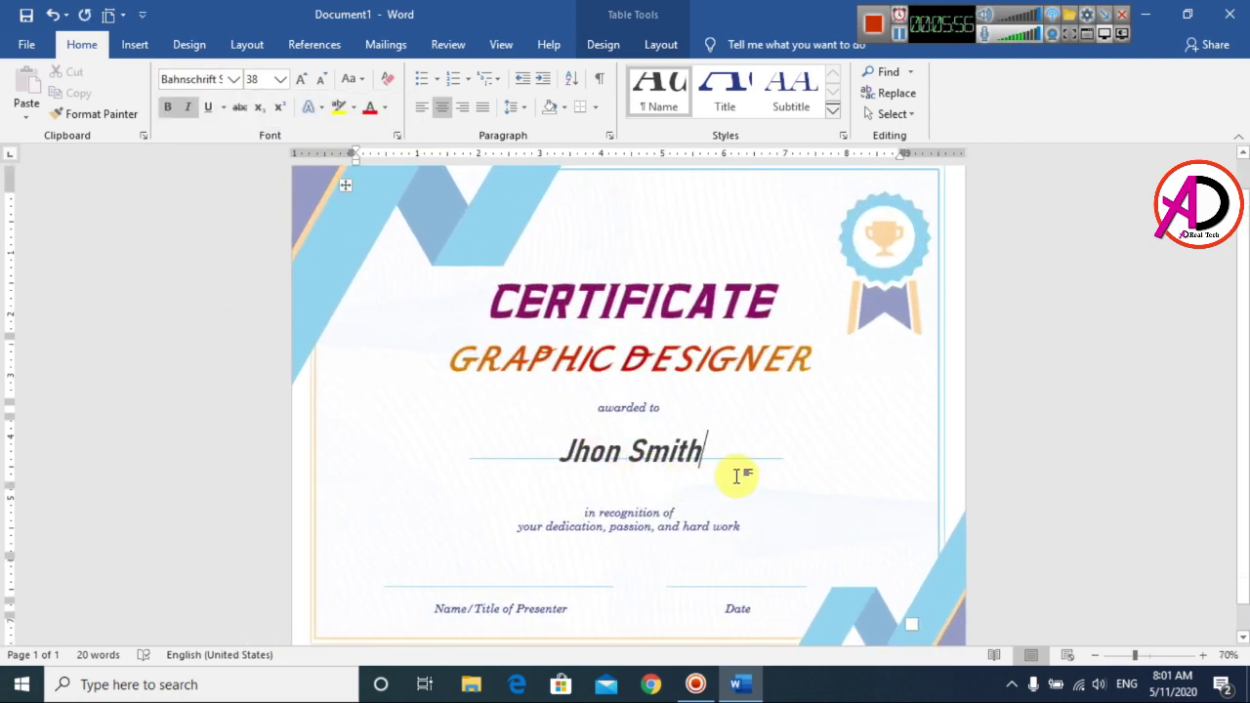
scroll(678, 517, "down", 1)
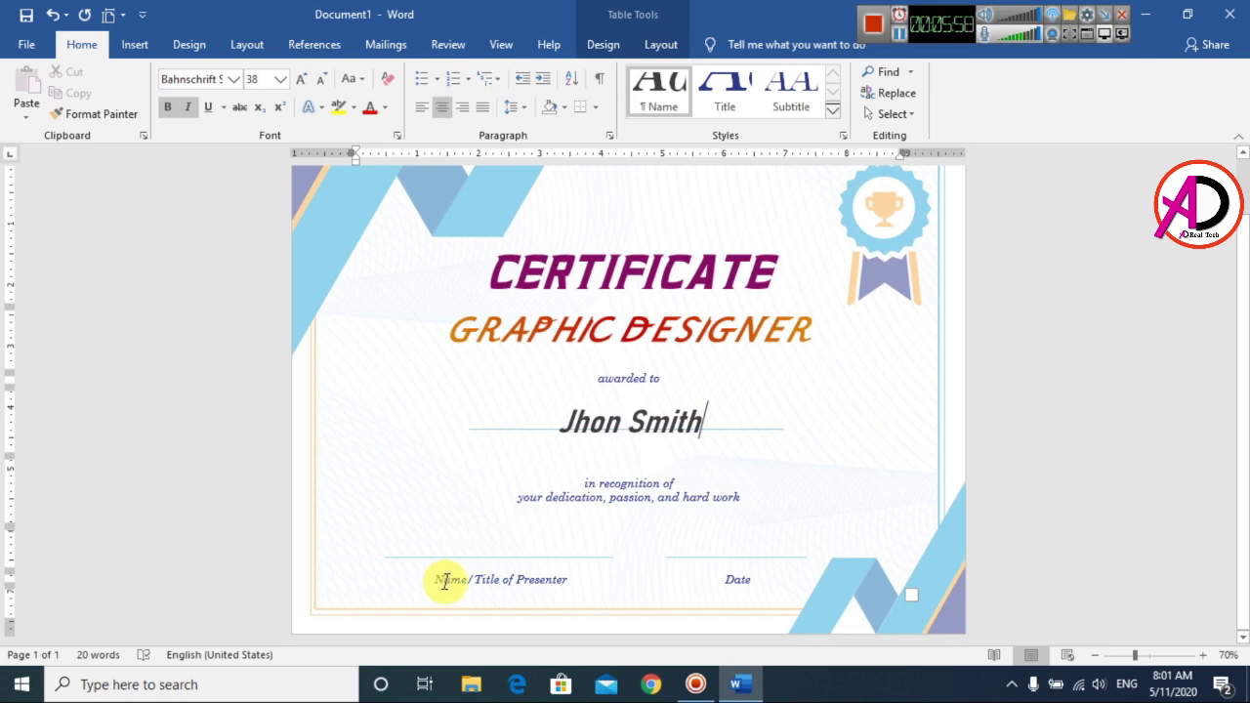
left_click_drag(437, 583, 592, 594)
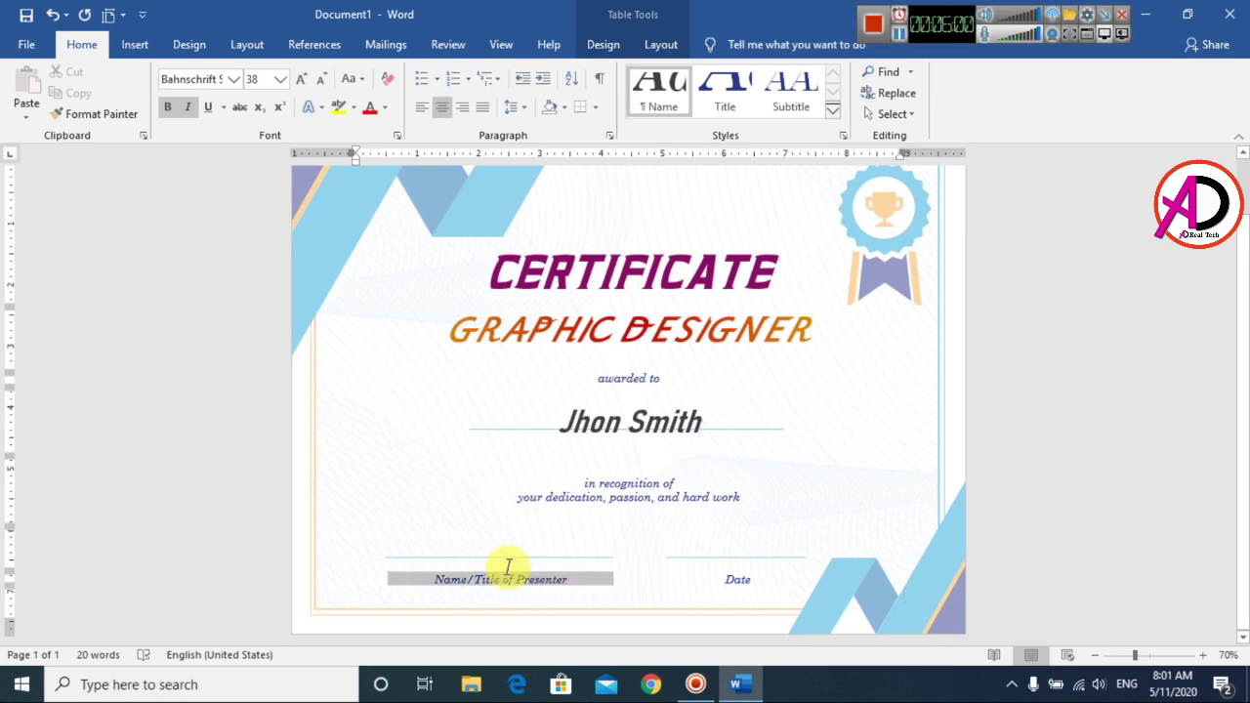
left_click(550, 577)
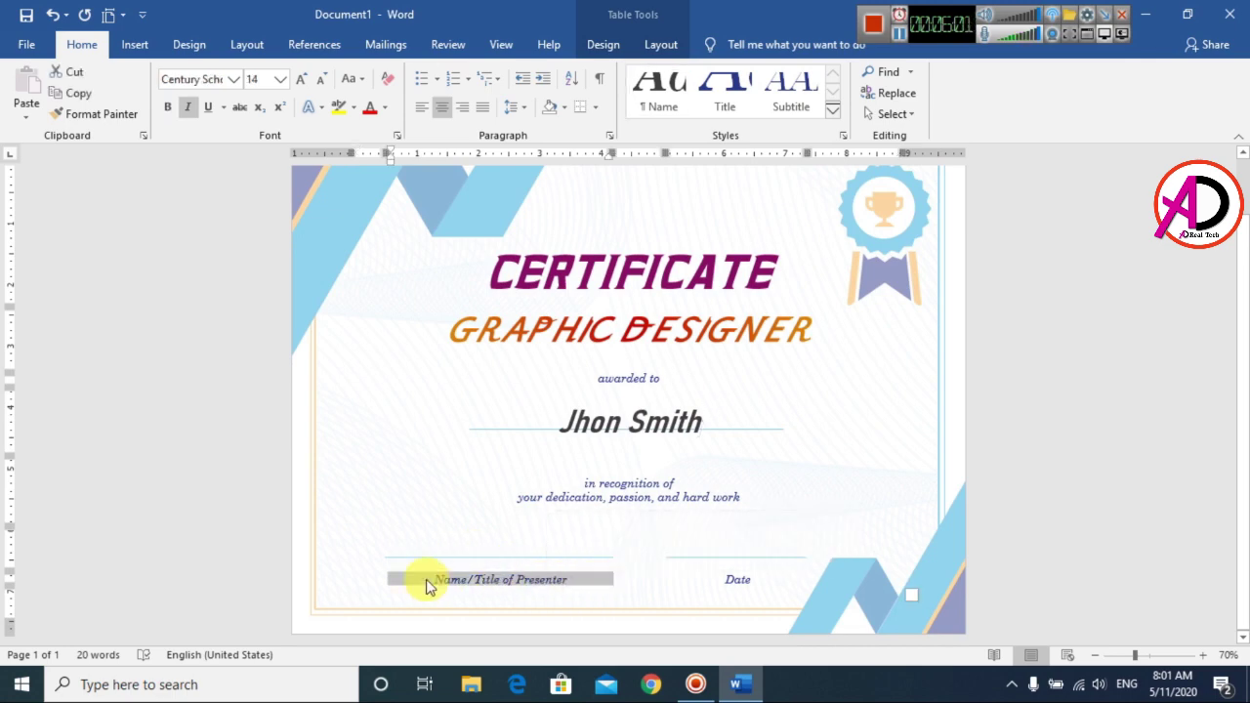
left_click(749, 581)
left_click(703, 575)
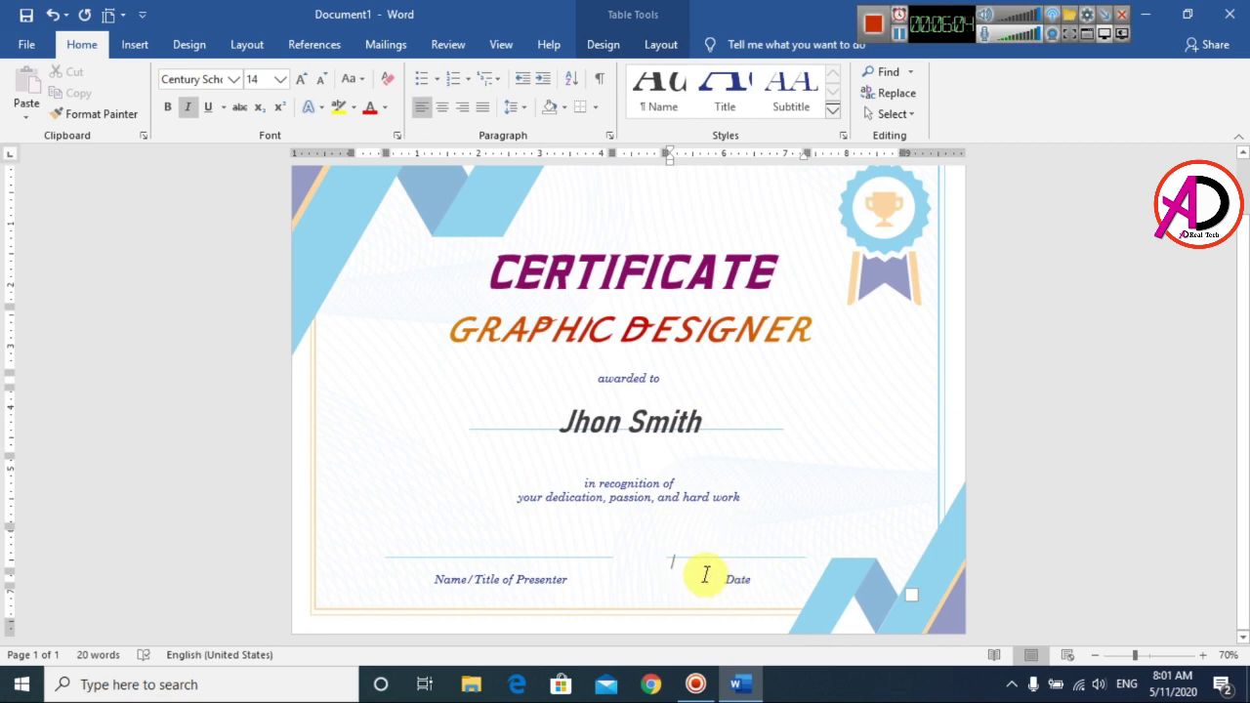
Check the 'awarded to' wording, then launch a second Word window with winword from Run.
scroll(608, 497, "up", 1, "ctrl")
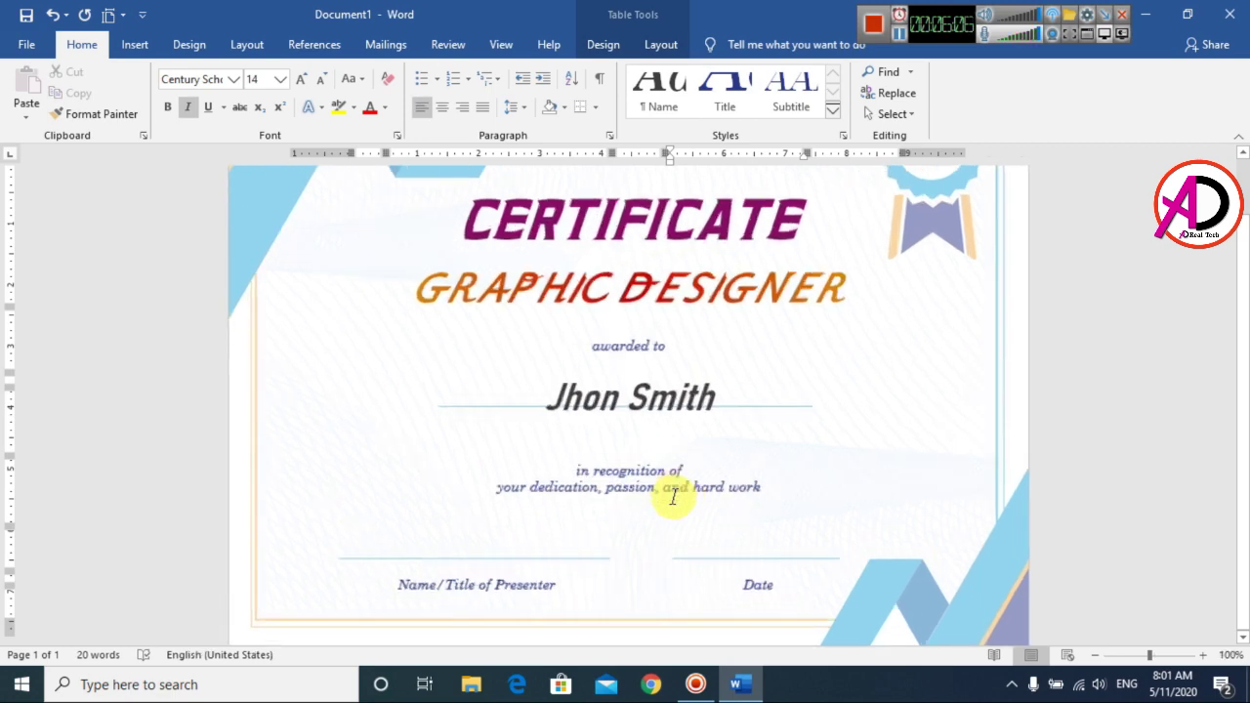
scroll(670, 497, "down", 4, "ctrl")
scroll(665, 508, "up", 1, "ctrl")
scroll(771, 416, "up", 1, "ctrl")
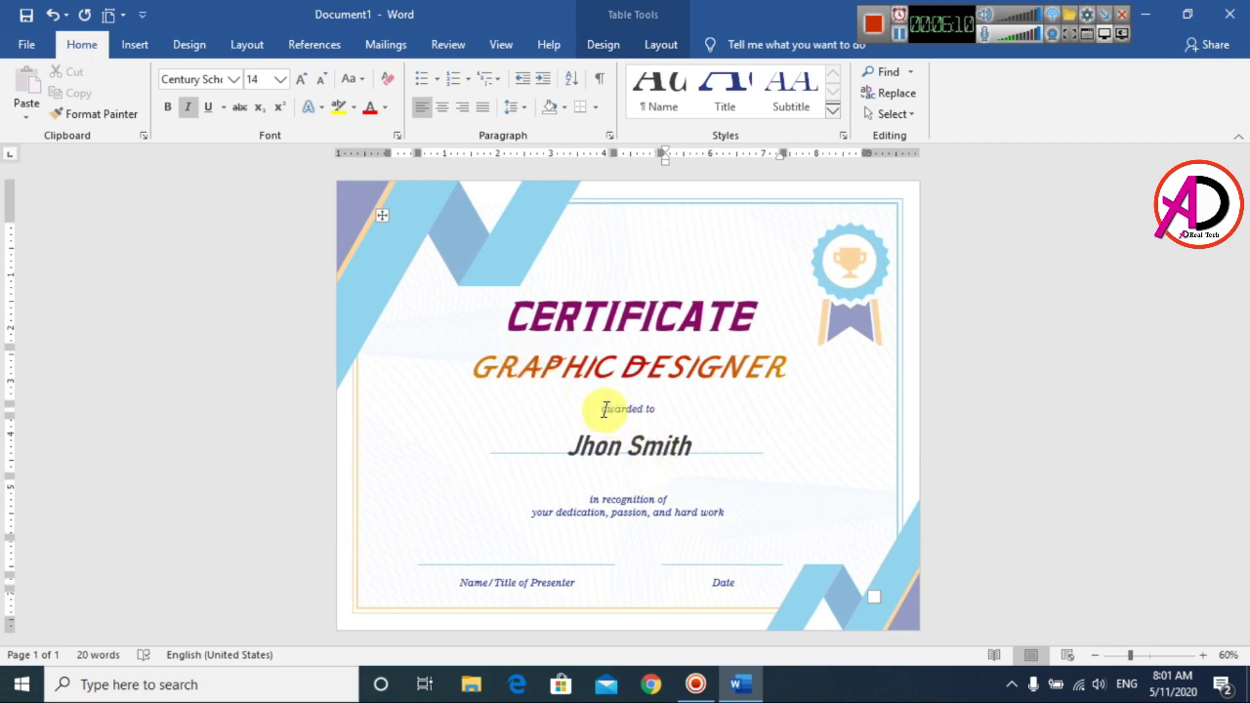
left_click_drag(605, 409, 661, 410)
left_click(881, 411)
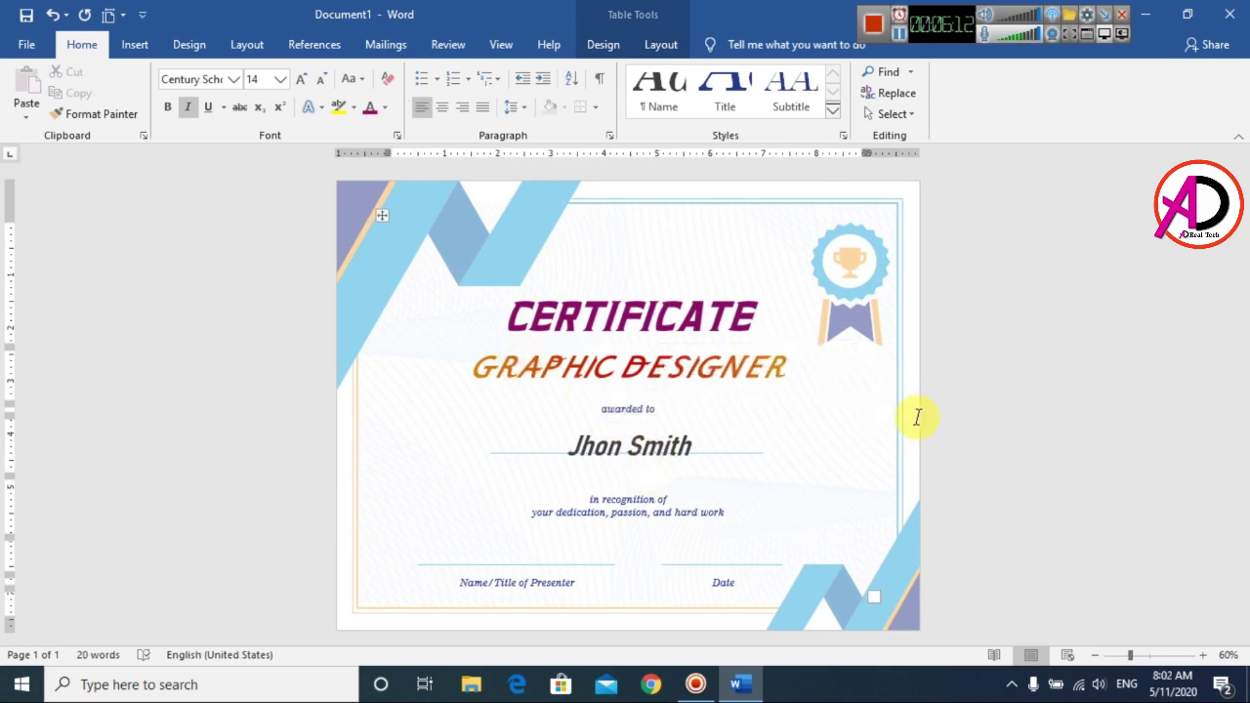
key("super+r")
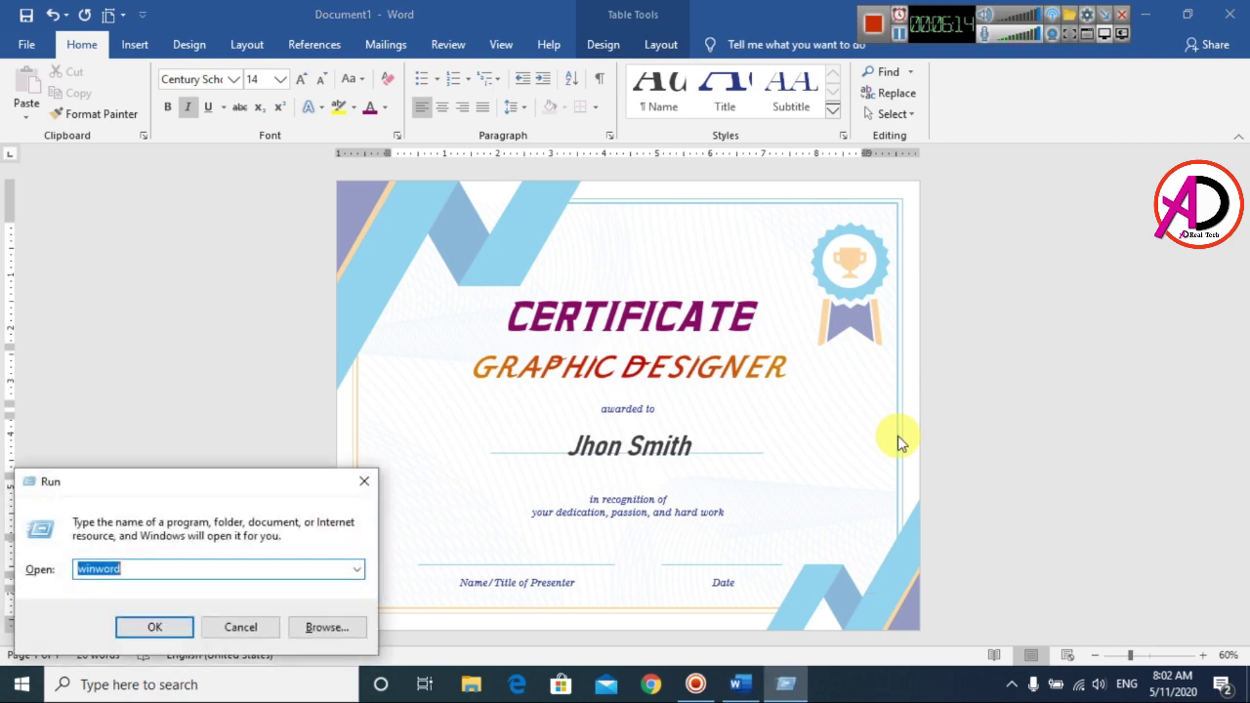
key("Return")
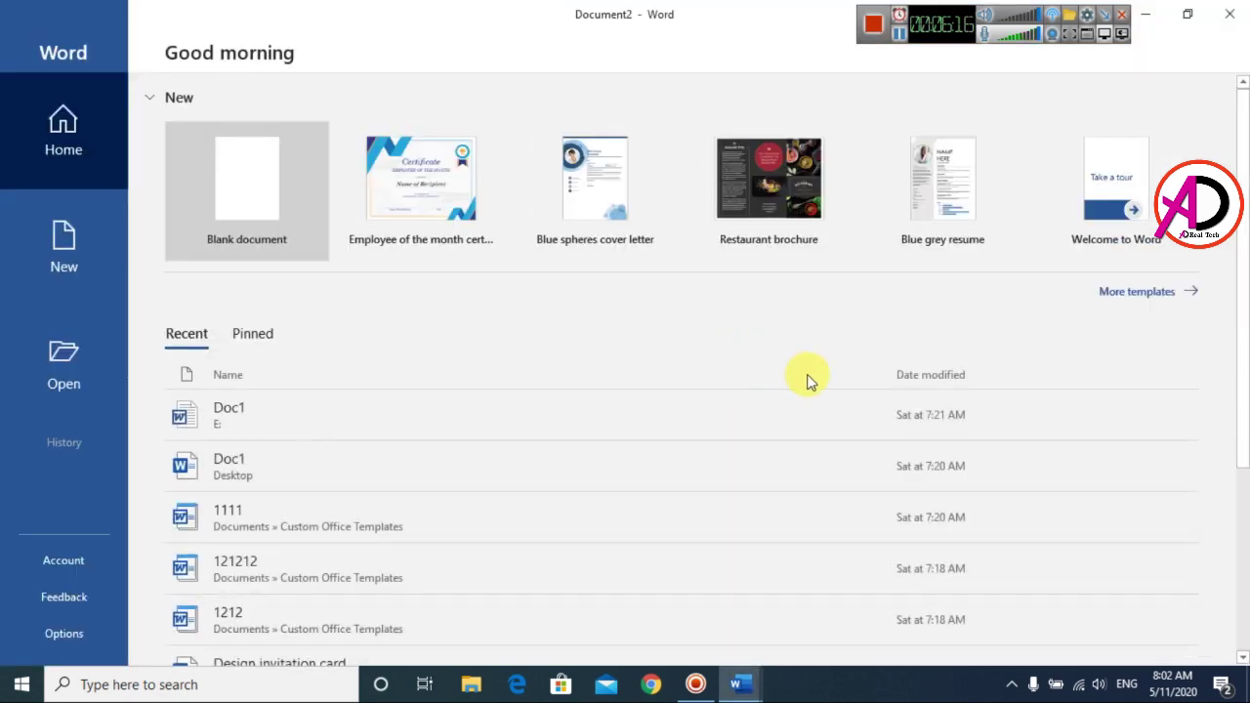
Open the full template gallery and search it for Flyers.
left_click(1148, 301)
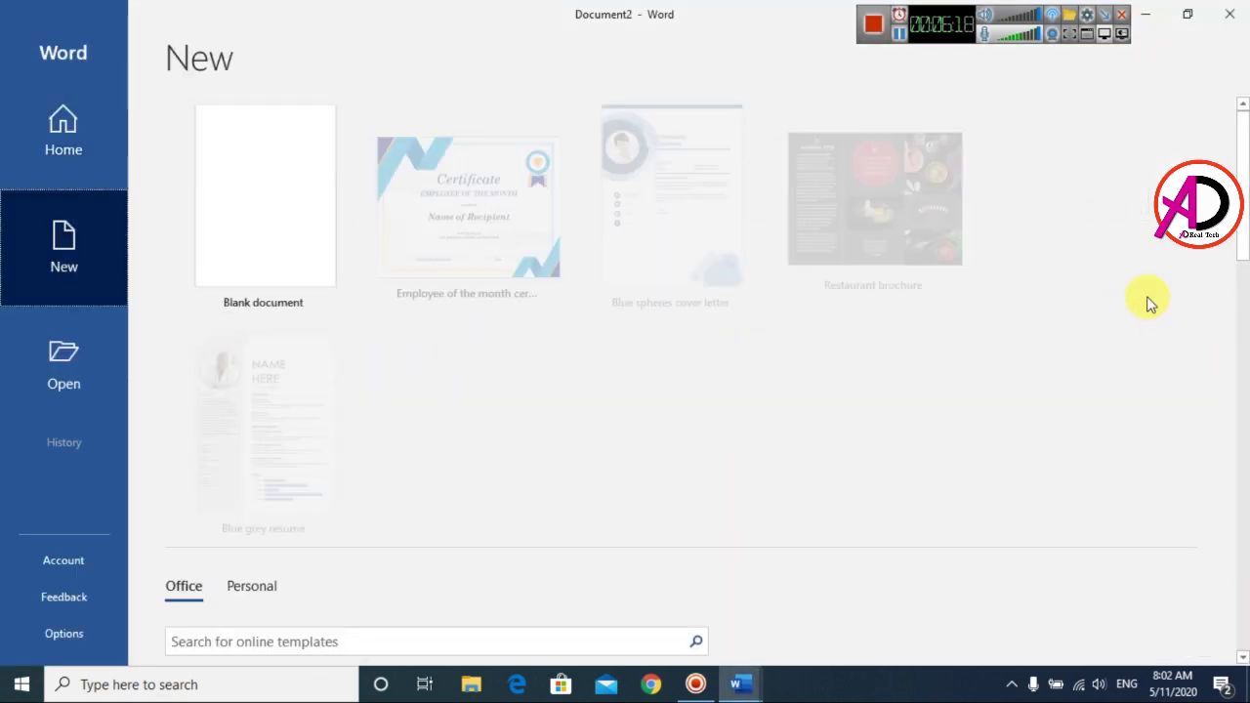
scroll(440, 418, "down", 2)
scroll(340, 485, "down", 1)
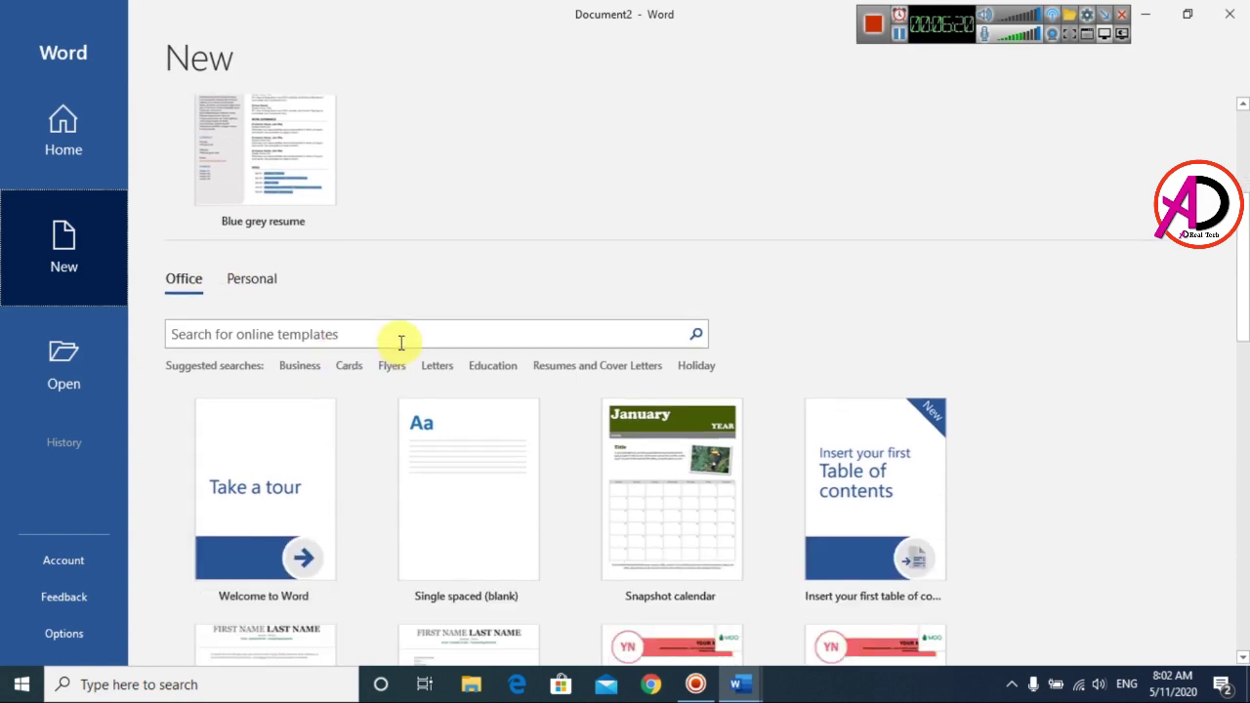
left_click(392, 366)
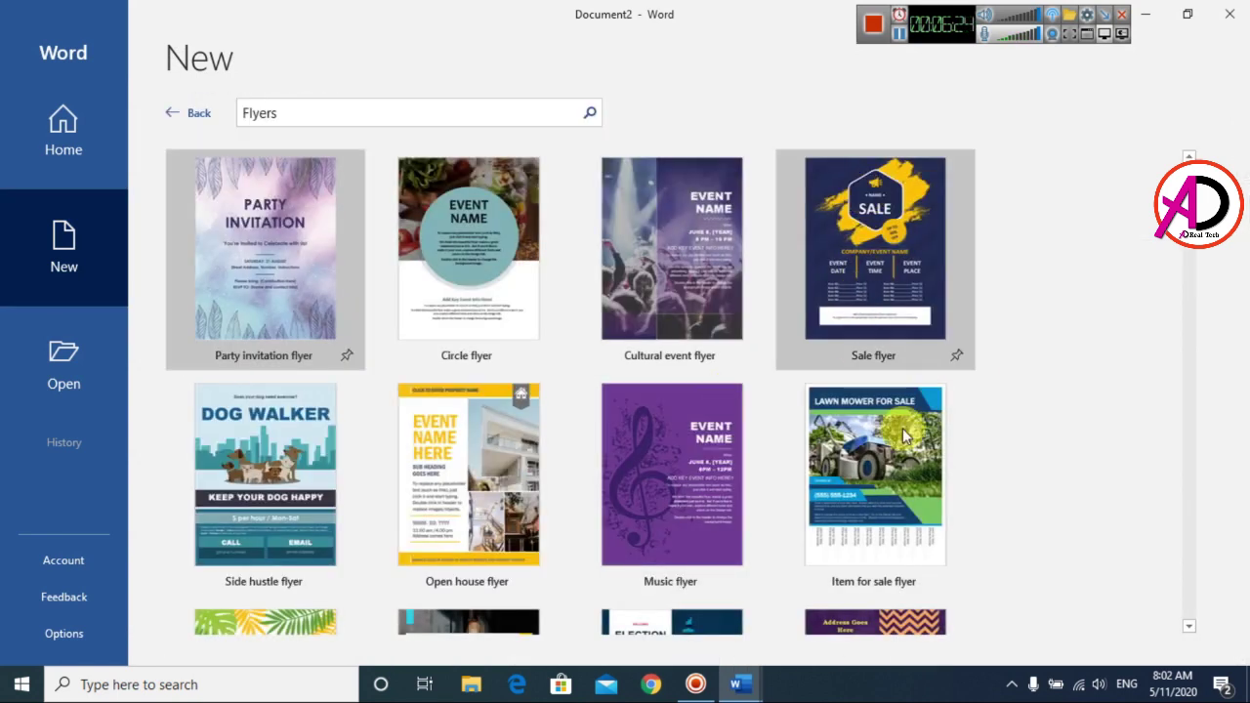
Create a new document from the Red band gig flyer template in the results.
scroll(505, 384, "down", 2)
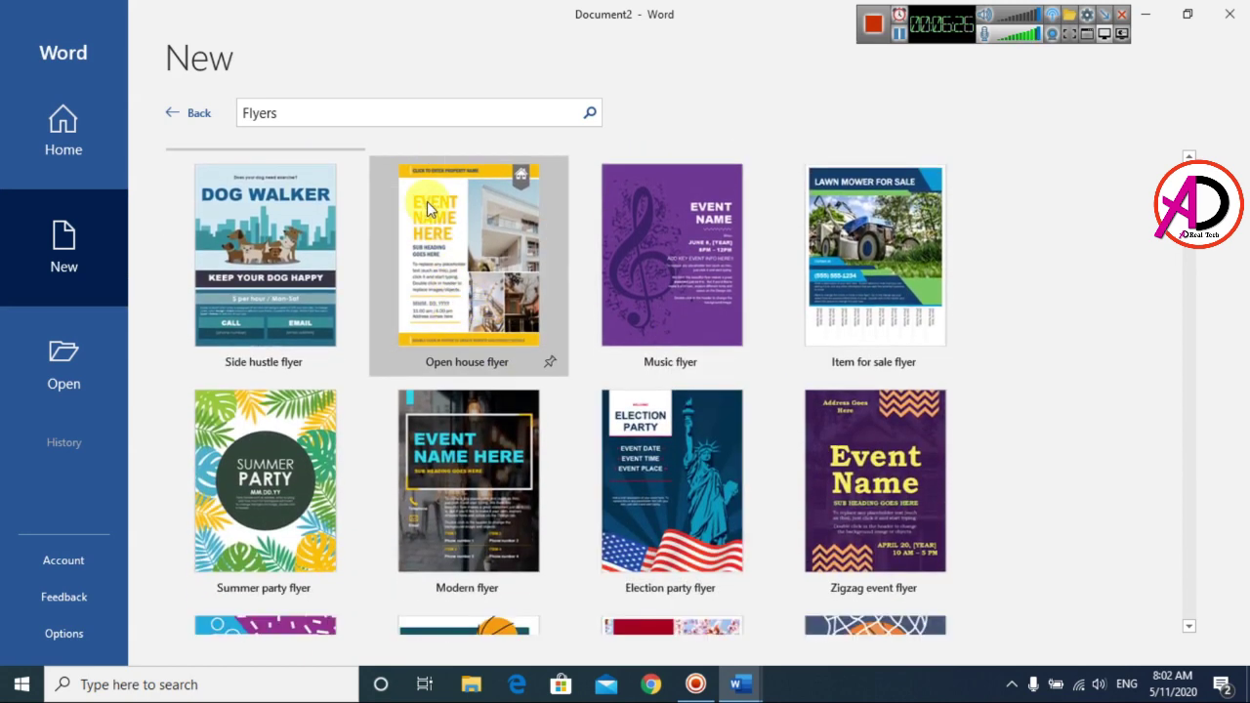
scroll(858, 530, "down", 2)
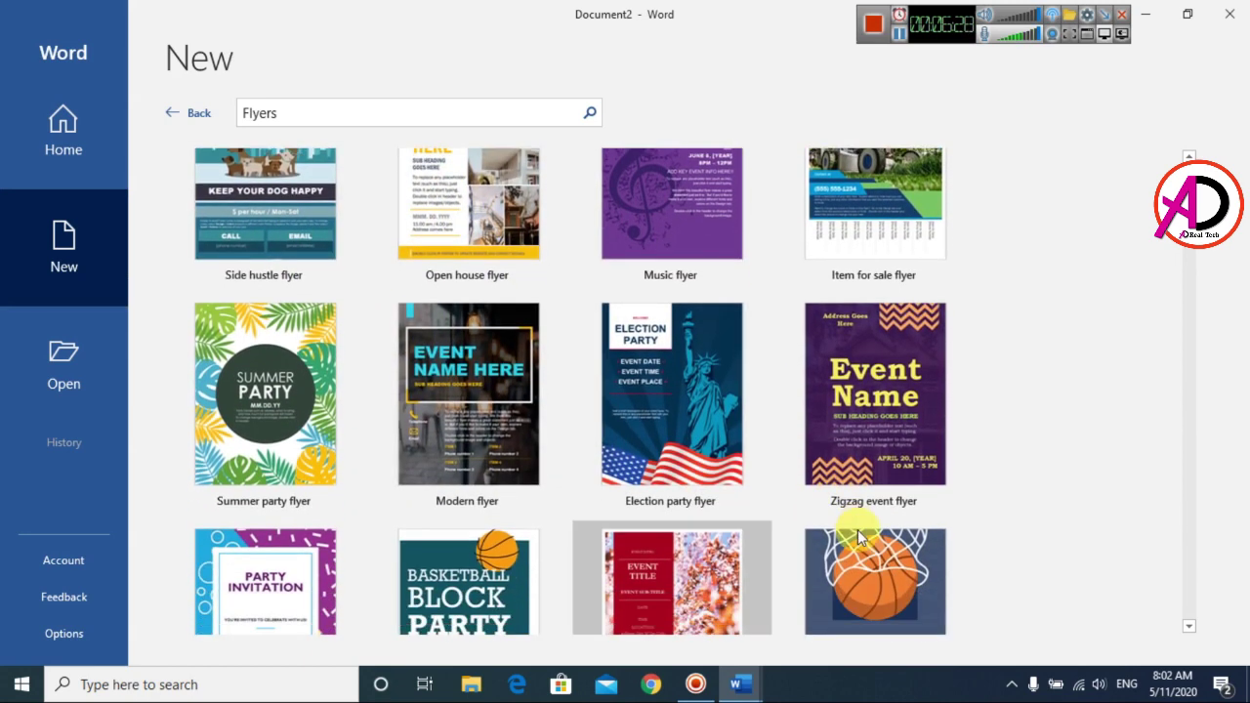
scroll(508, 283, "up", 2)
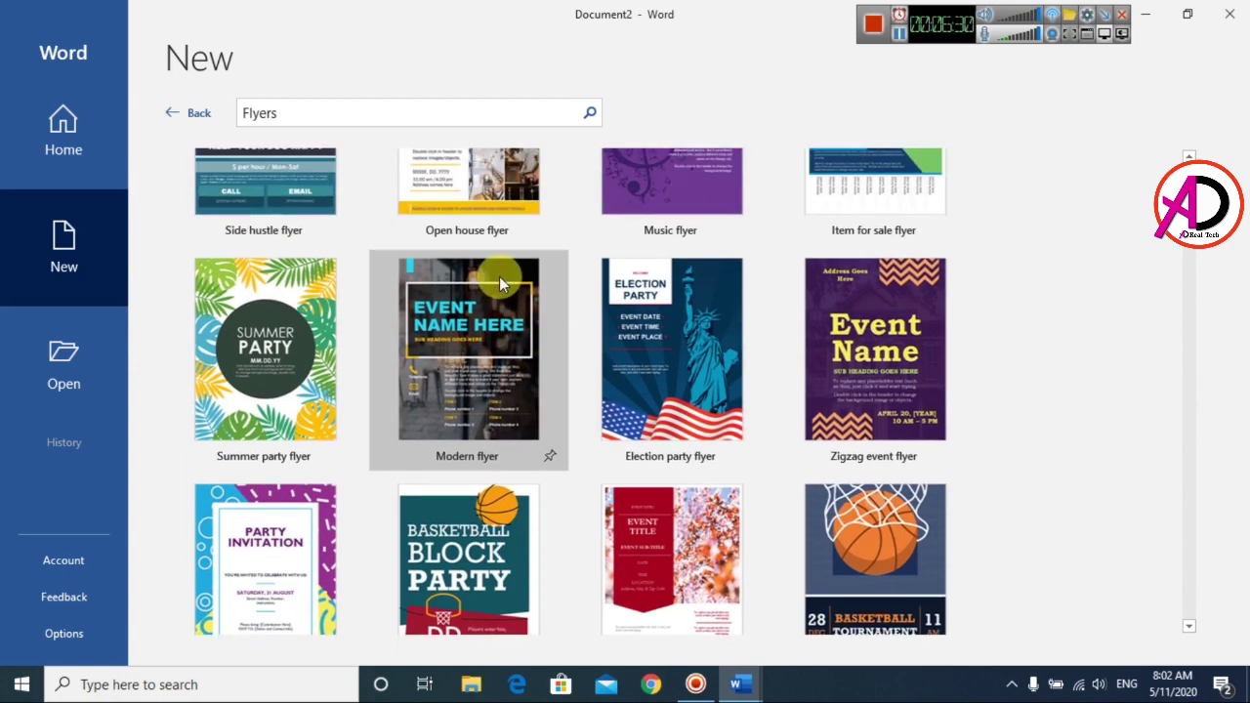
scroll(699, 491, "down", 5)
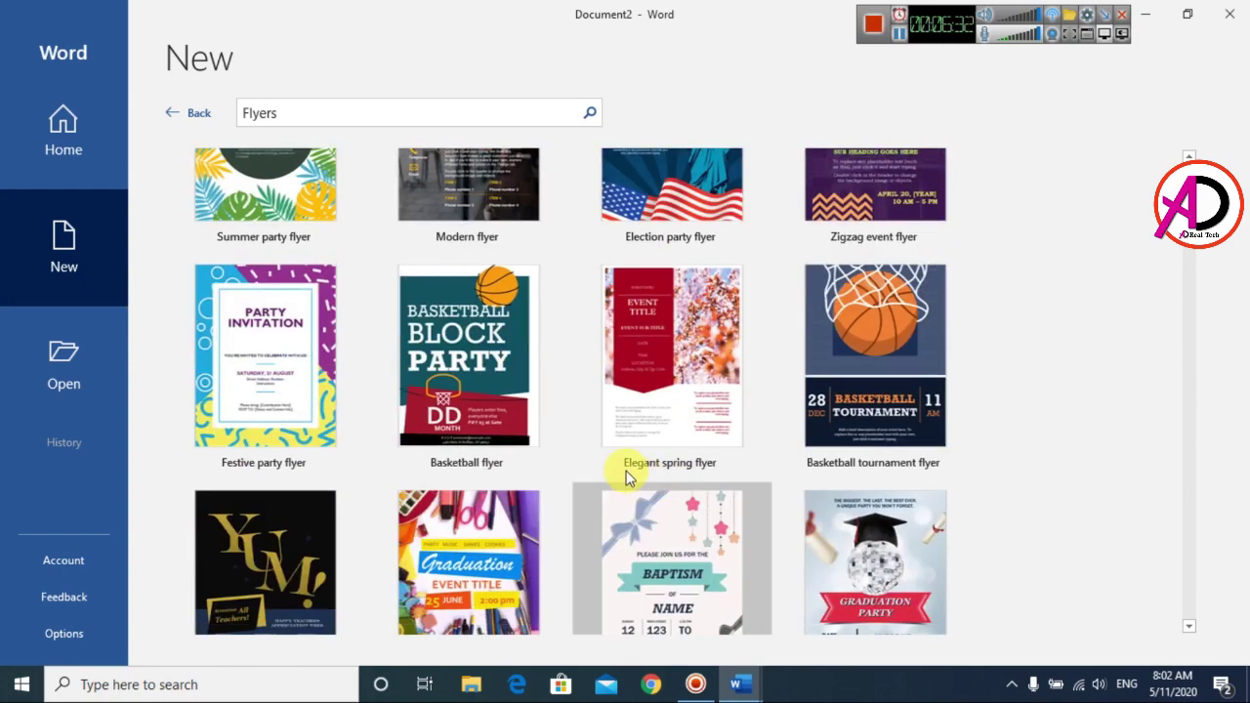
scroll(718, 491, "down", 6)
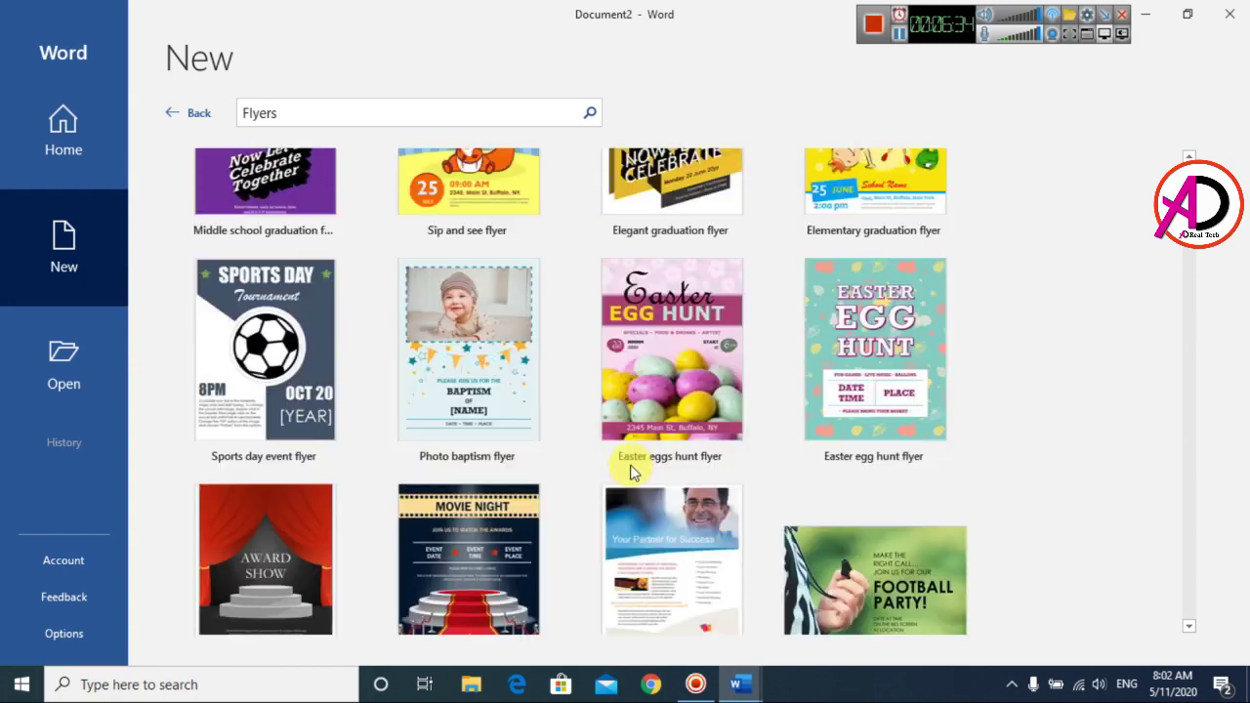
scroll(625, 492, "down", 4)
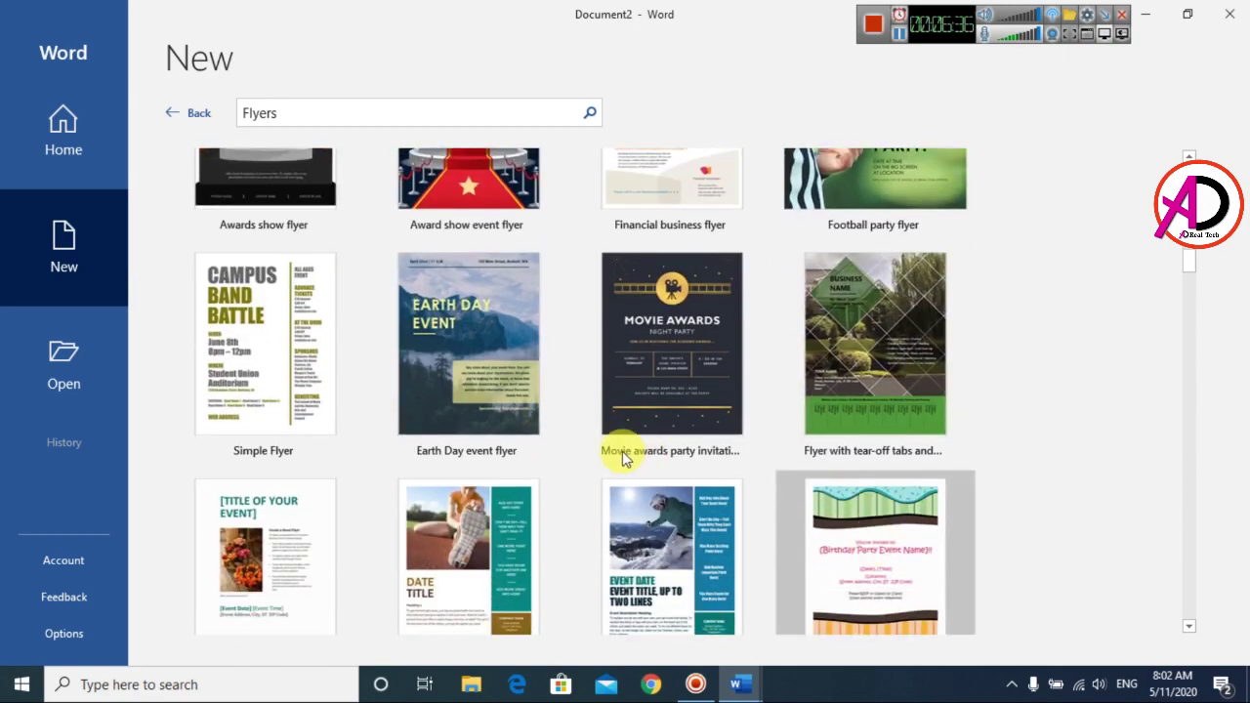
scroll(515, 470, "down", 3)
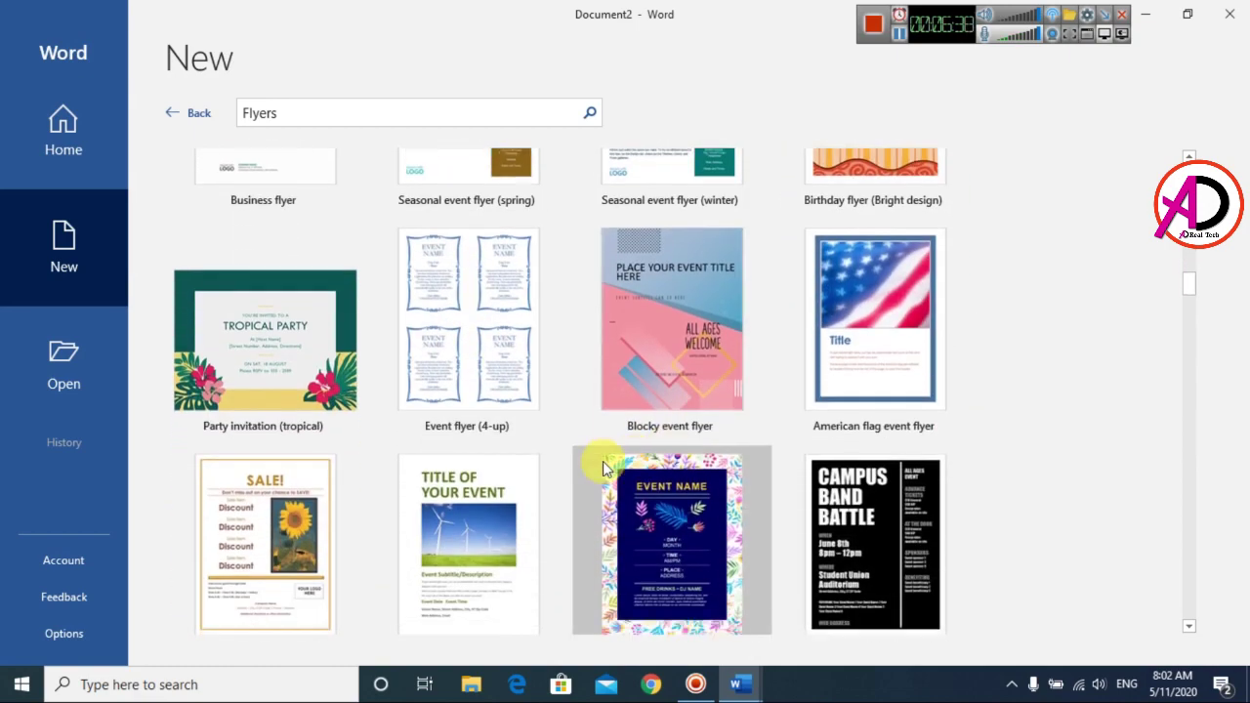
scroll(778, 521, "down", 2)
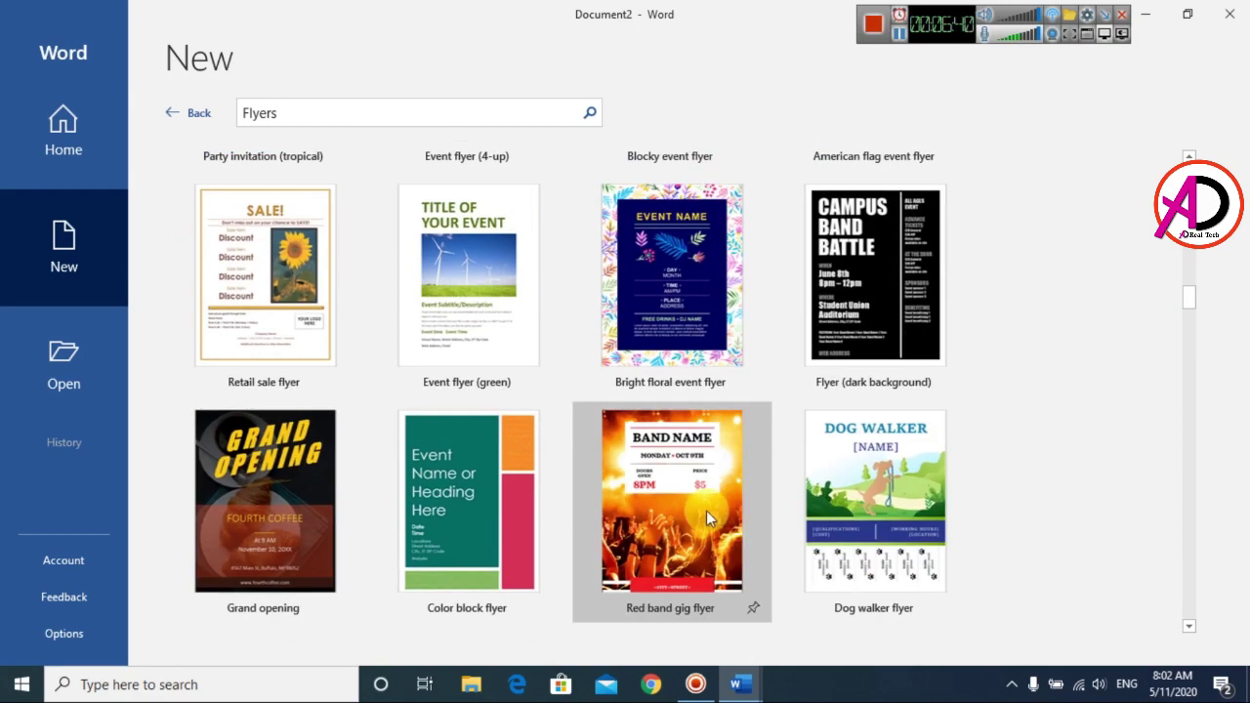
left_click(684, 409)
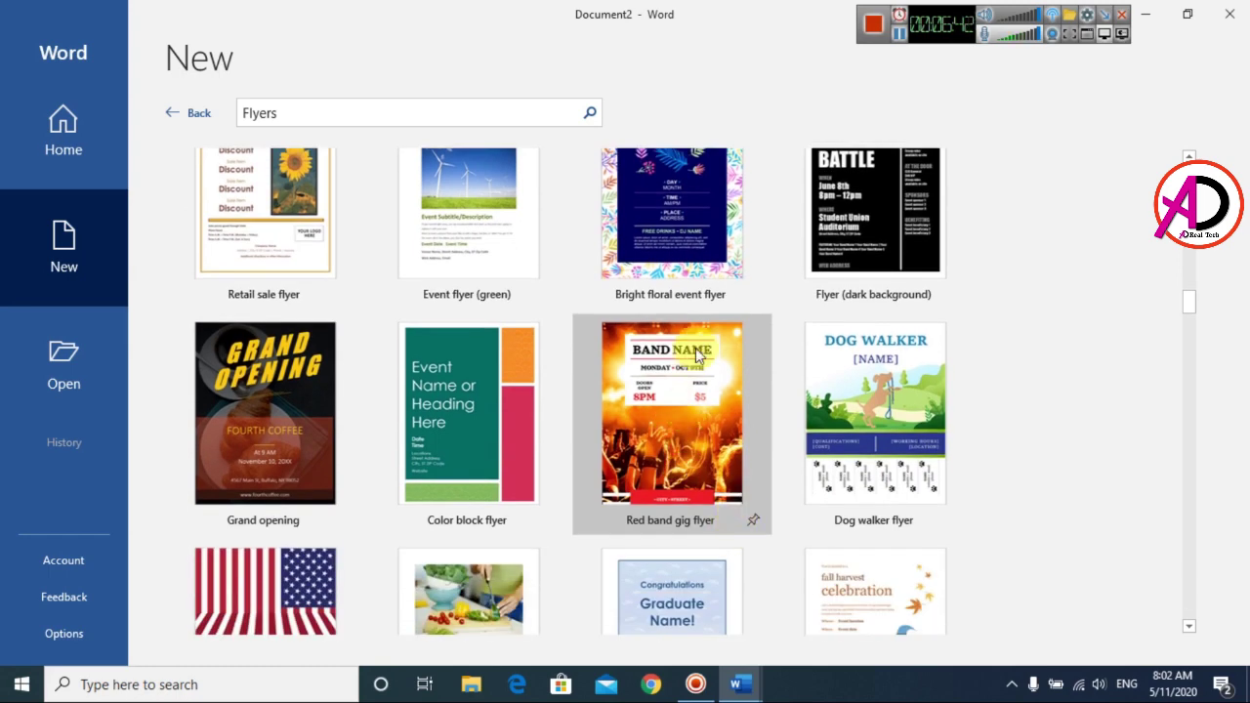
left_click(745, 358)
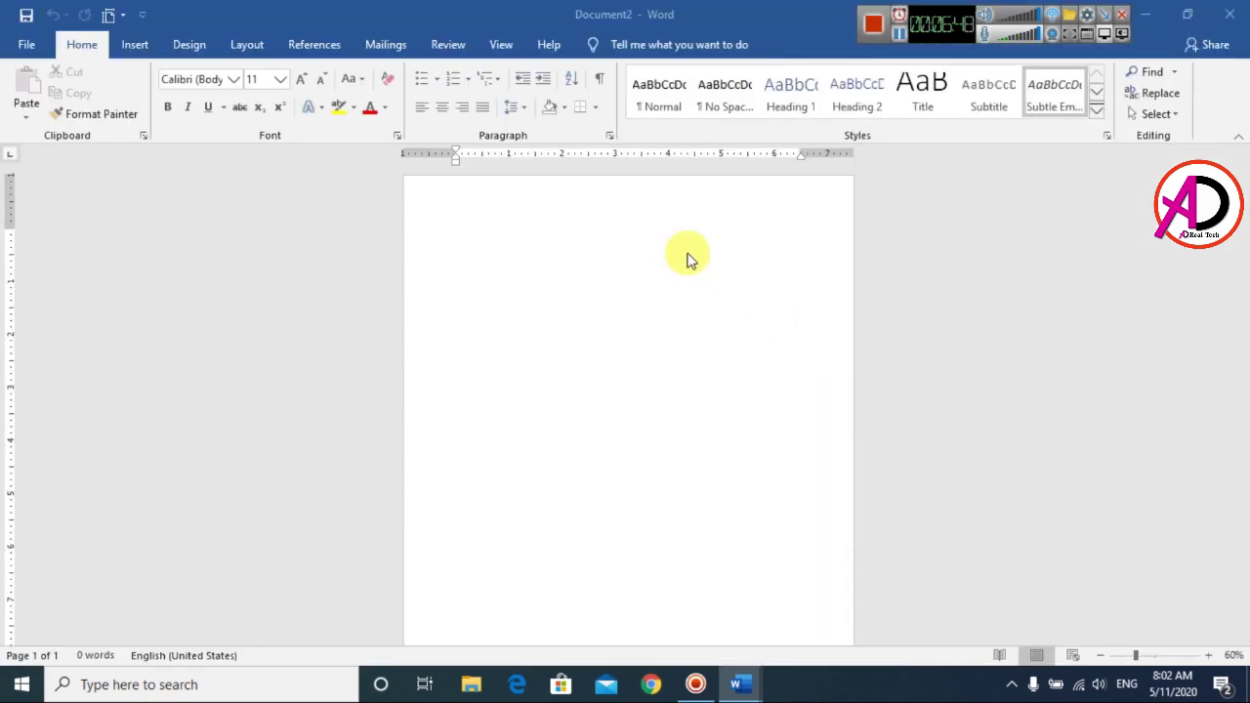
Confirm in Page Setup that the BAND NAME flyer is Letter 8.5 × 11, without changing it.
scroll(782, 402, "down", 4)
scroll(782, 401, "up", 4)
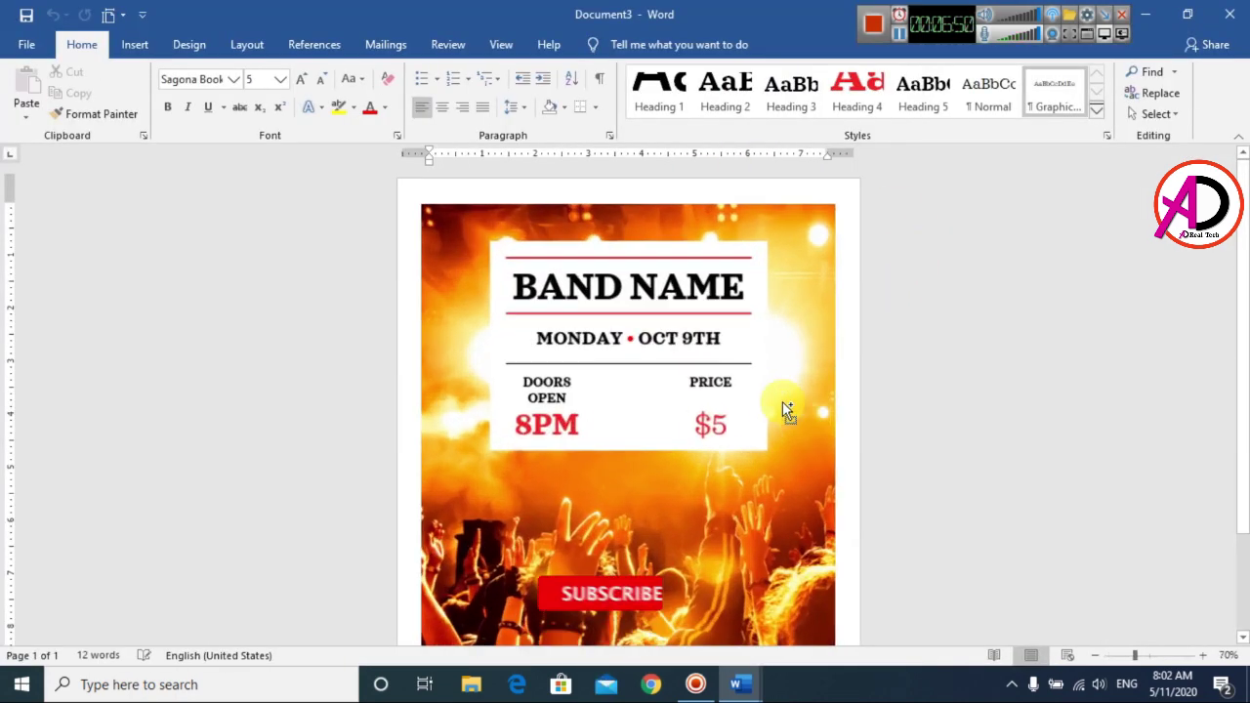
scroll(673, 401, "down", 4)
scroll(696, 405, "up", 3)
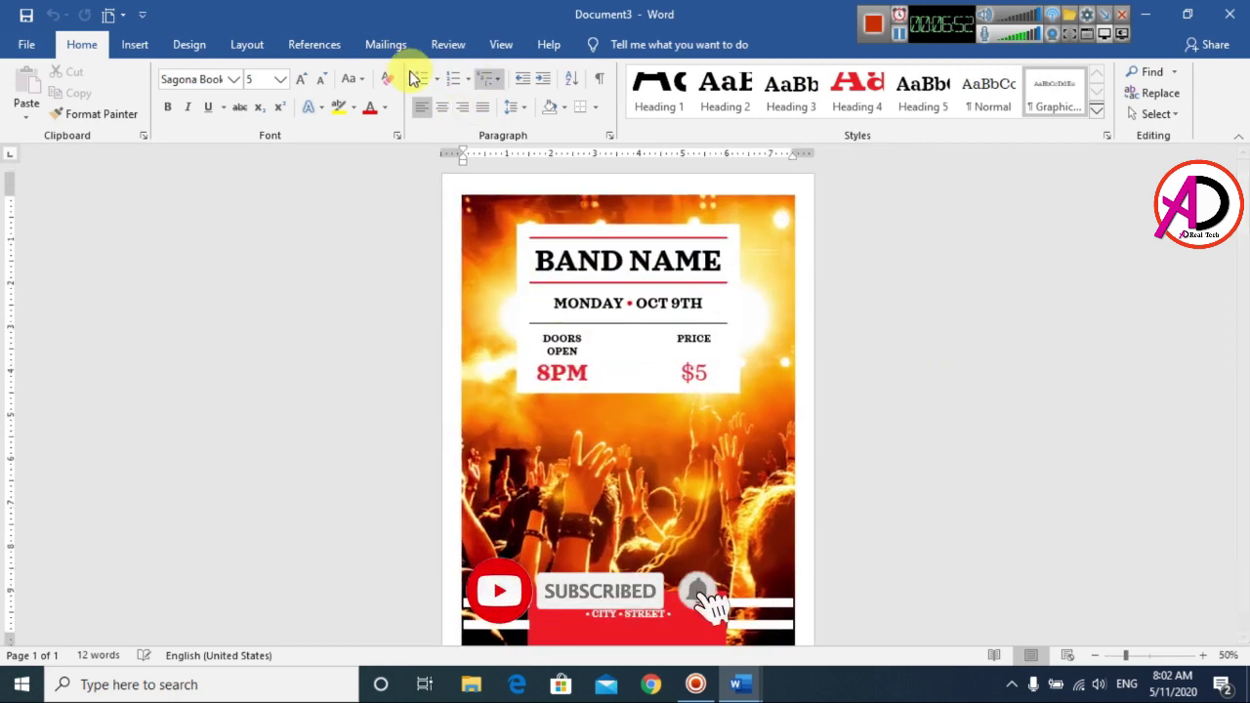
left_click(246, 46)
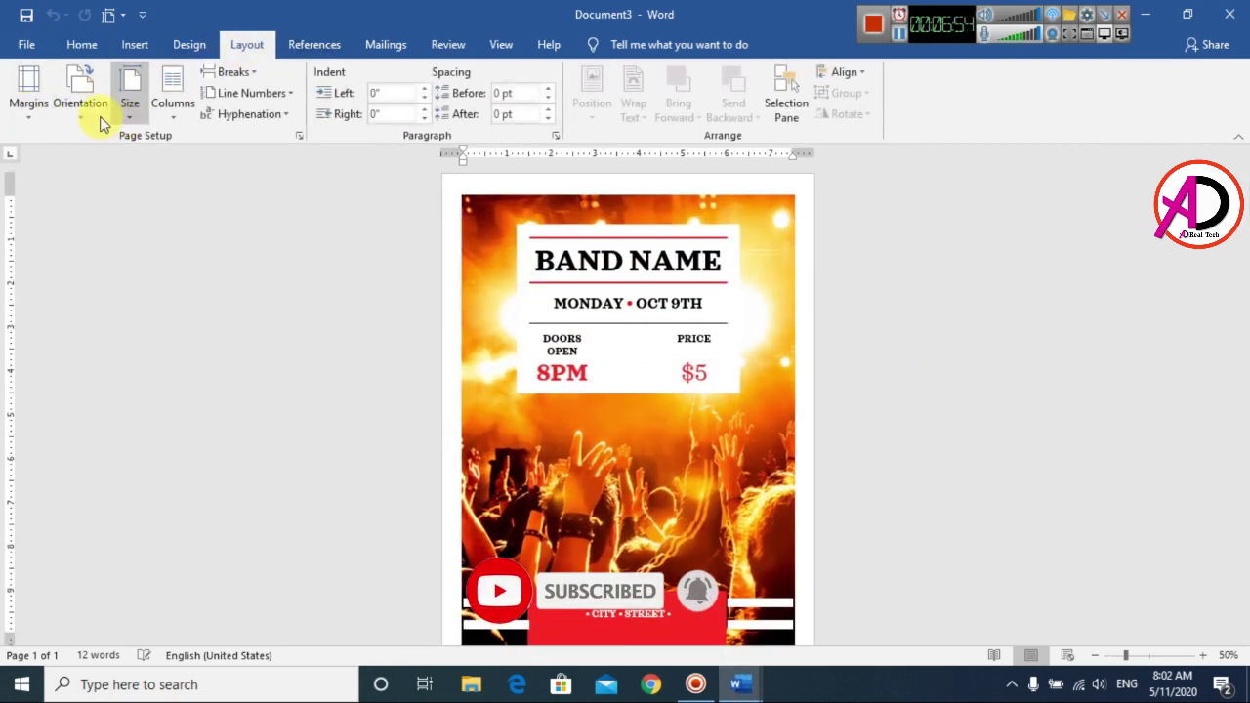
left_click(176, 538)
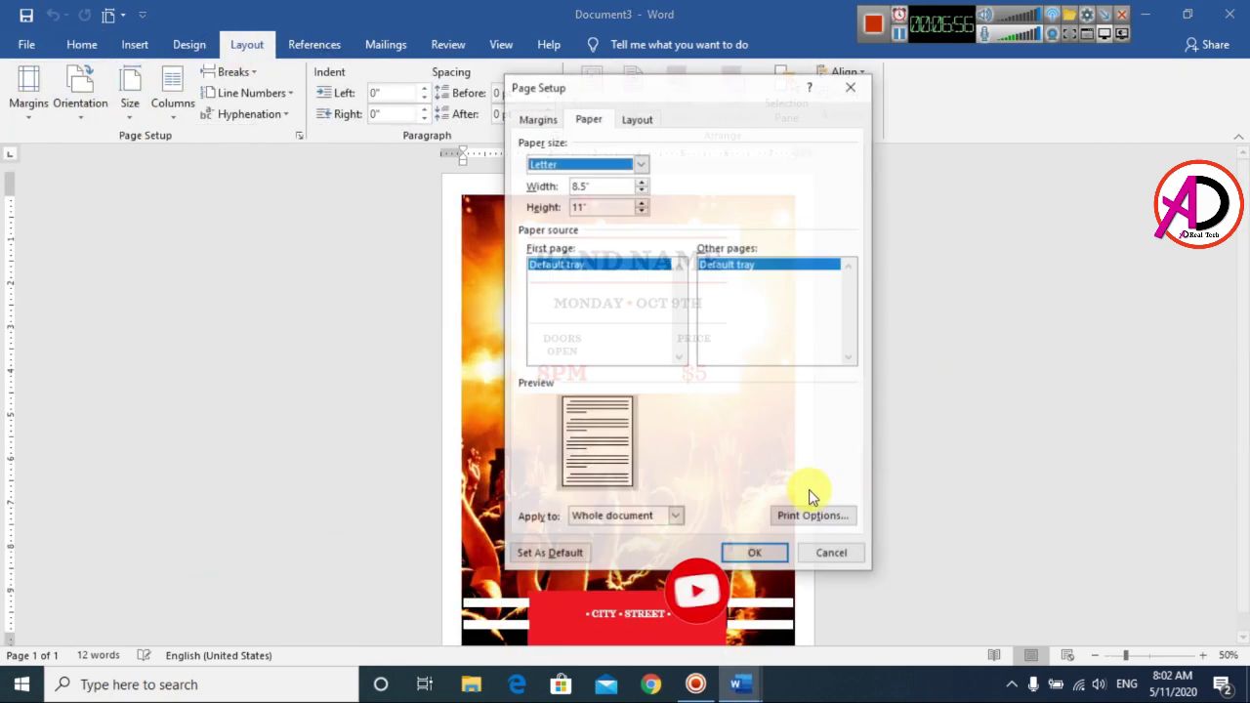
left_click(541, 186)
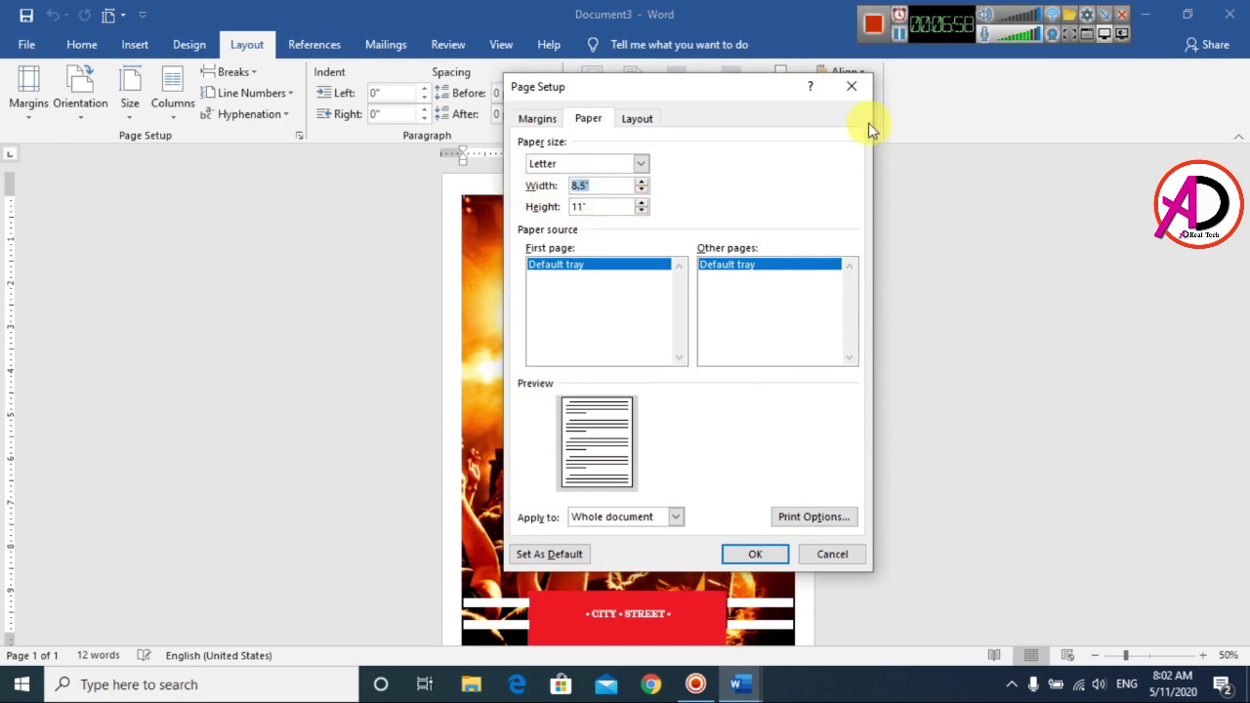
left_click(855, 90)
left_click(811, 401)
scroll(801, 408, "up", 4)
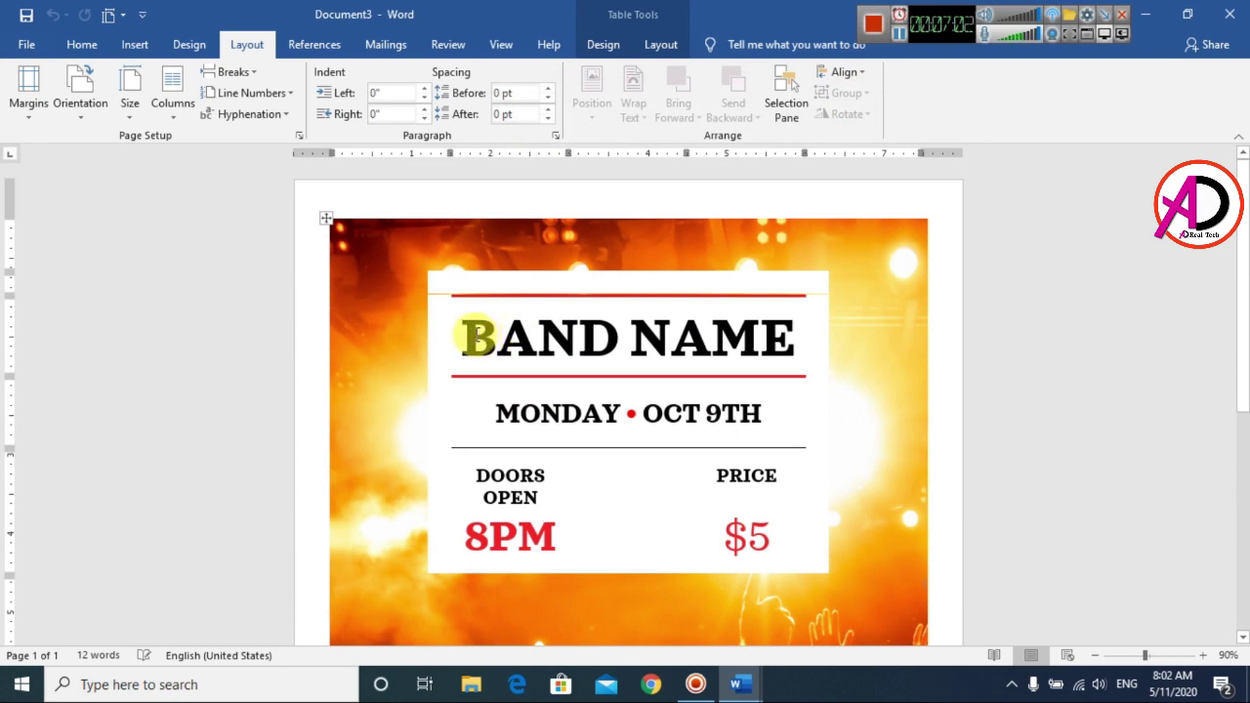
left_click_drag(475, 337, 715, 362)
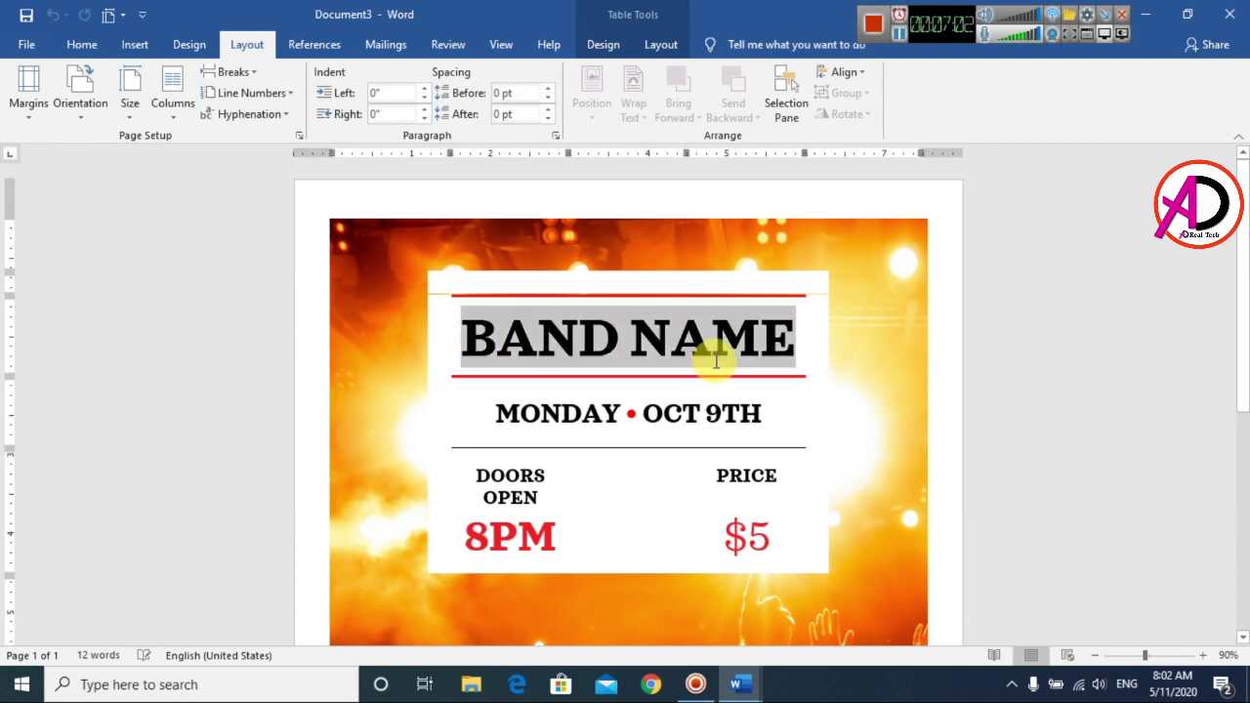
double_click(526, 418)
left_click_drag(652, 413, 759, 413)
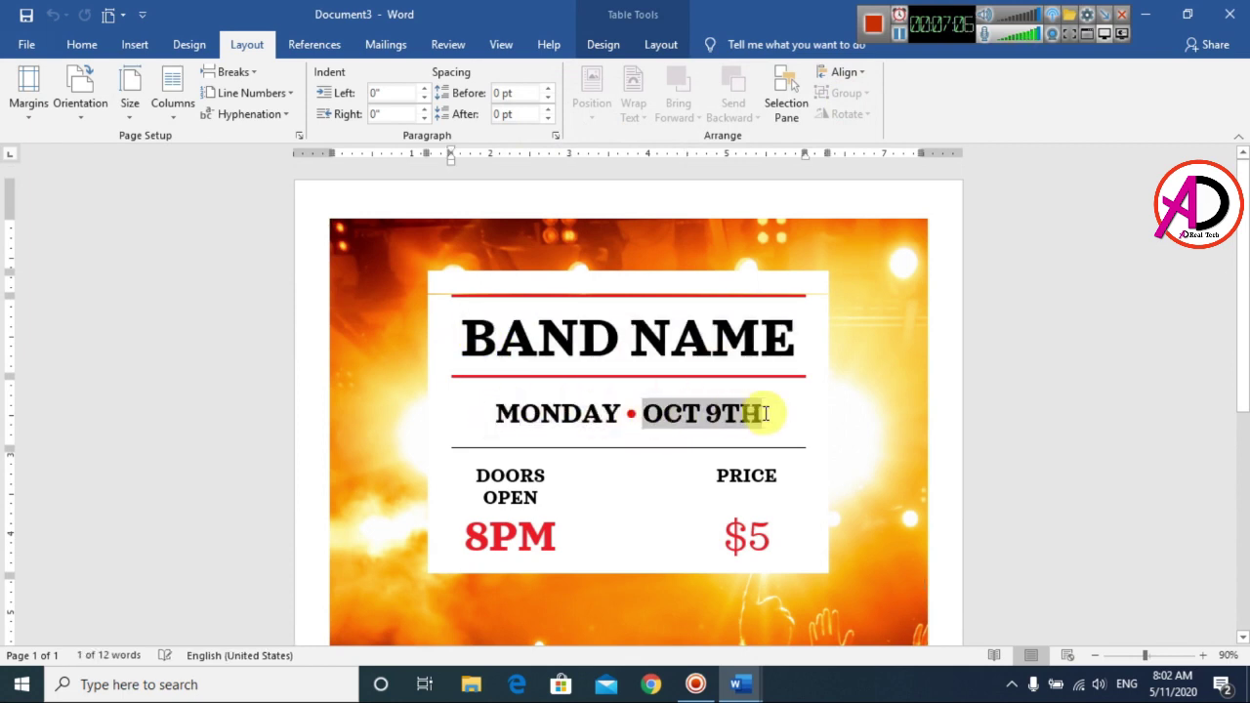
scroll(689, 460, "down", 1)
left_click_drag(468, 401, 555, 424)
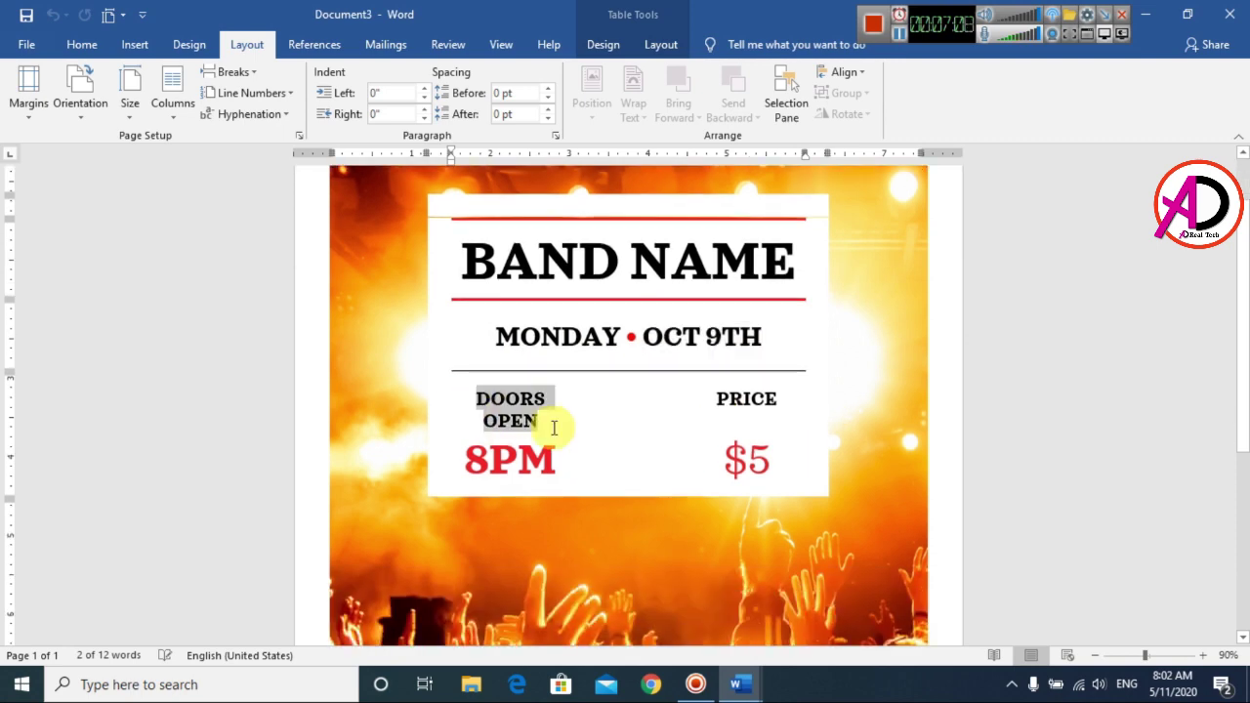
left_click_drag(475, 456, 560, 466)
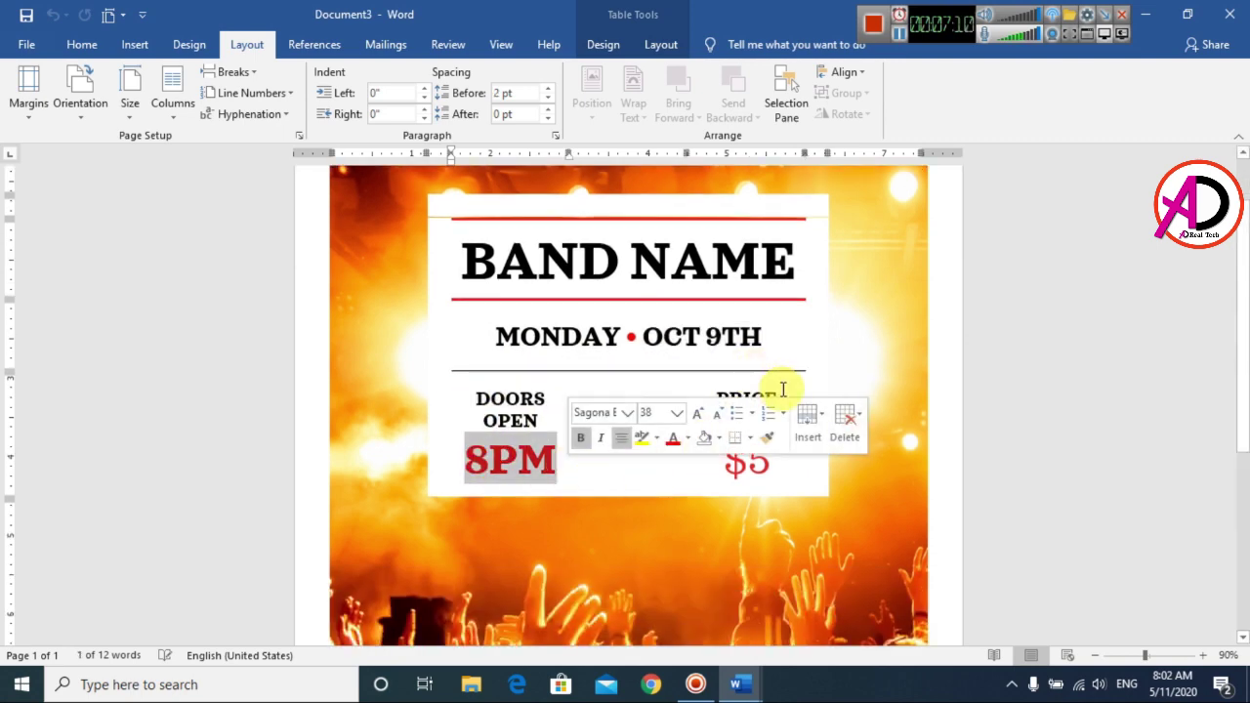
scroll(767, 460, "down", 4)
scroll(683, 517, "up", 1)
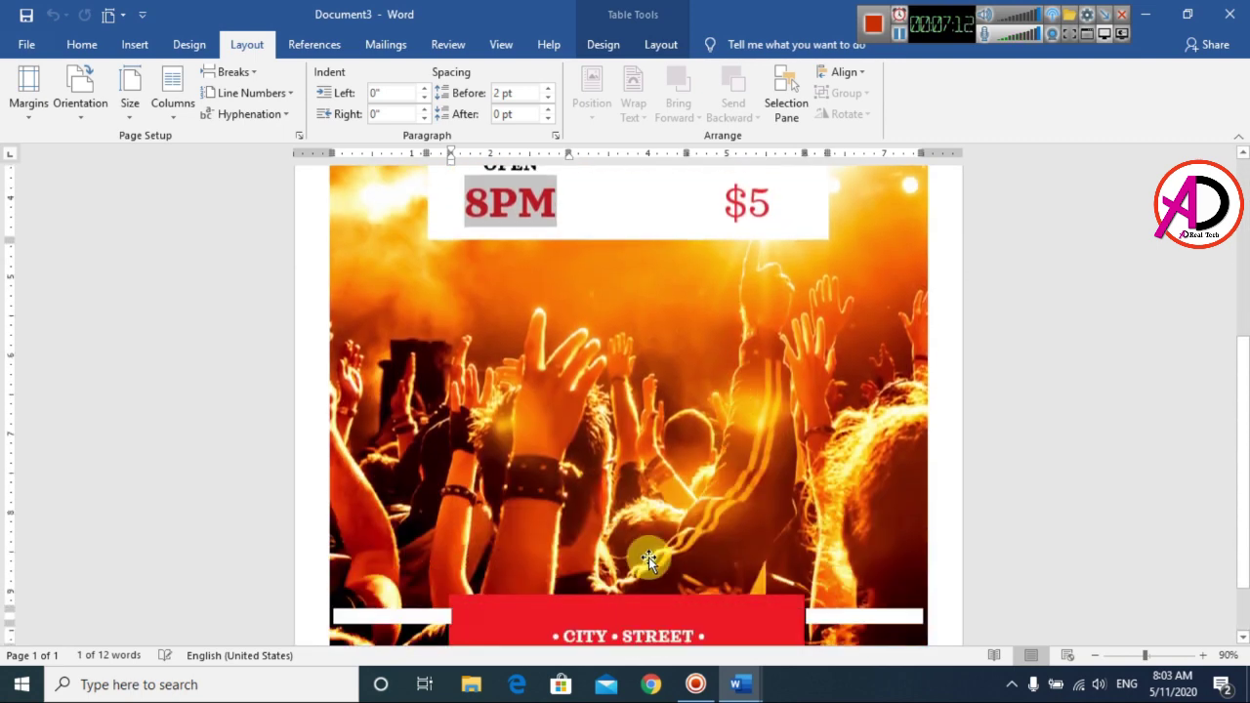
scroll(649, 557, "down", 2)
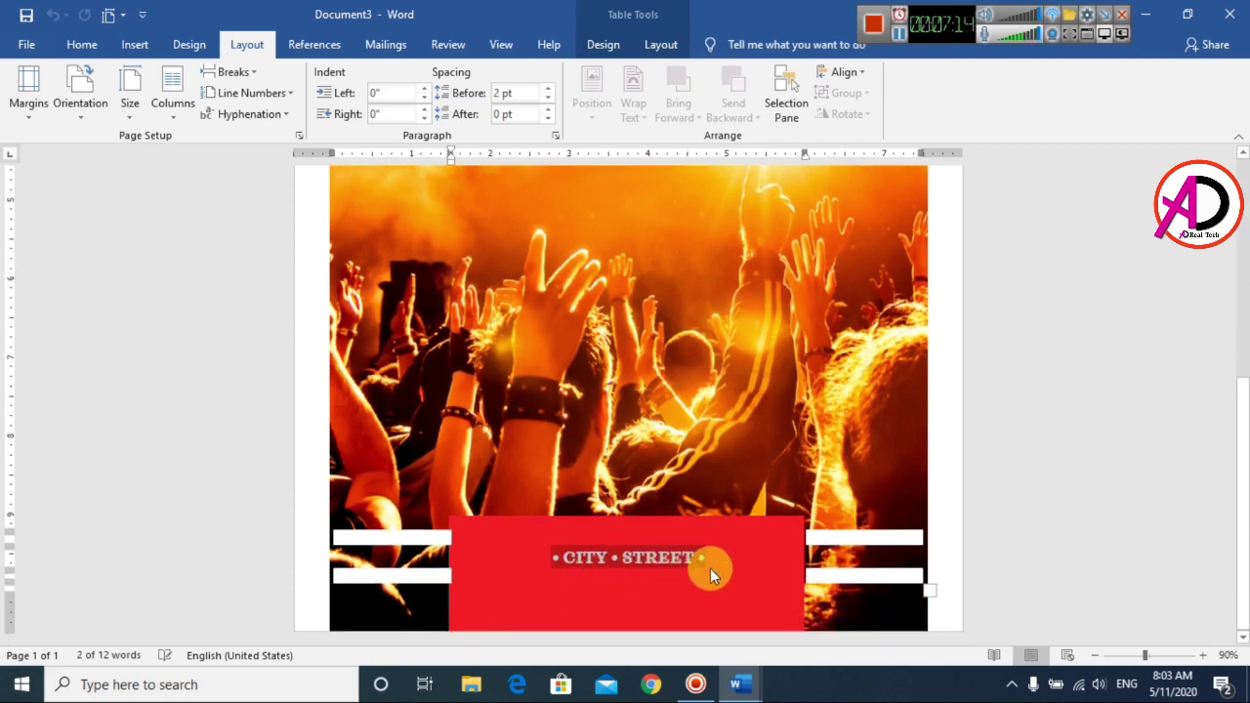
scroll(752, 427, "up", 6)
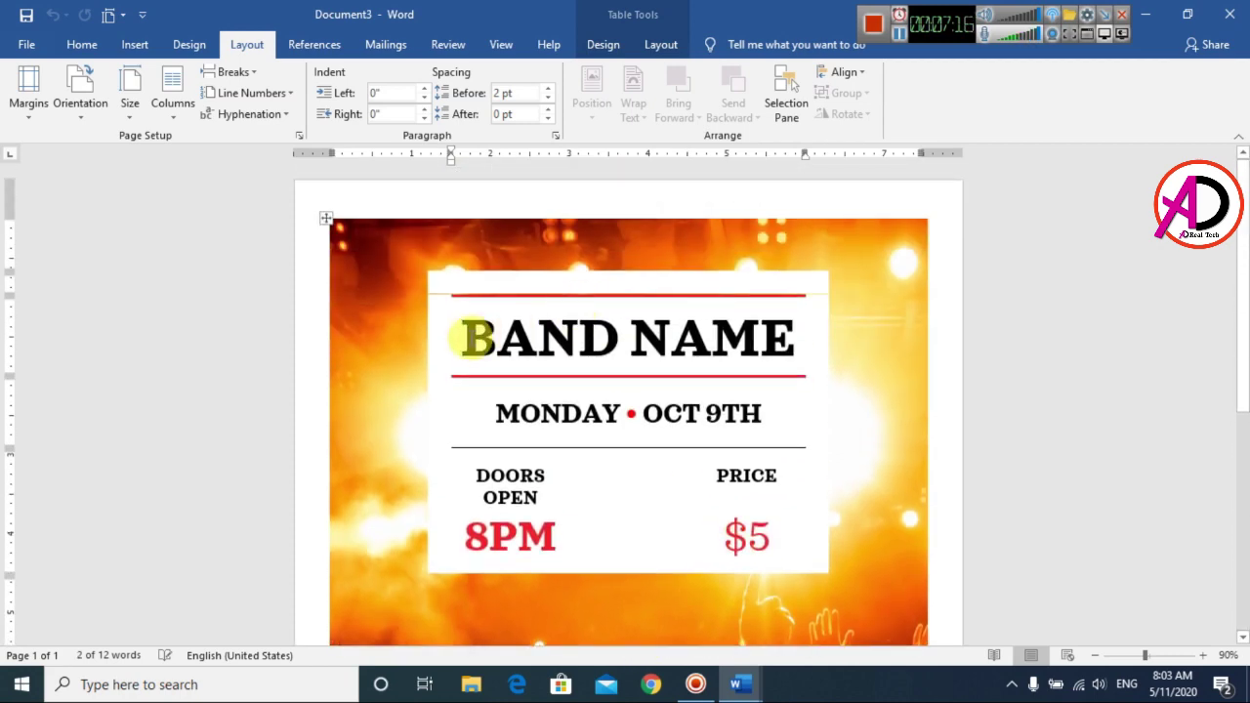
left_click_drag(459, 338, 727, 363)
scroll(887, 328, "down", 3, "ctrl")
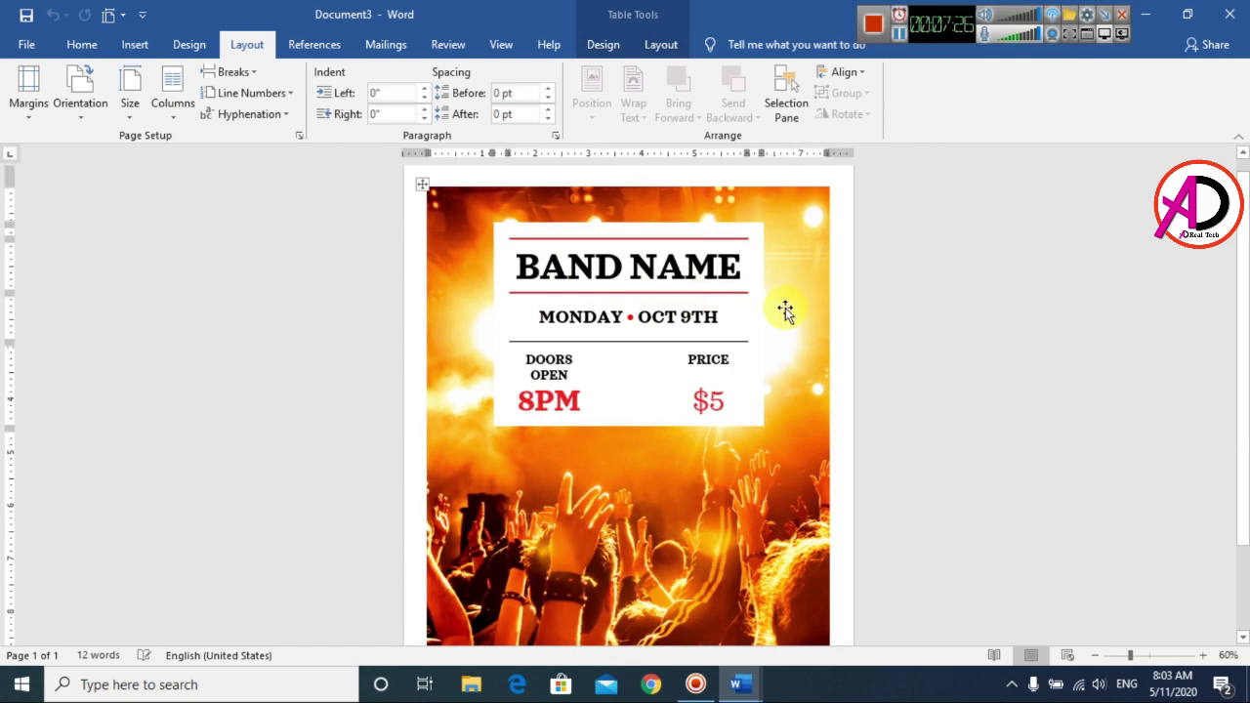
Search the new-document templates for Letters.
left_click(32, 44)
left_click(60, 133)
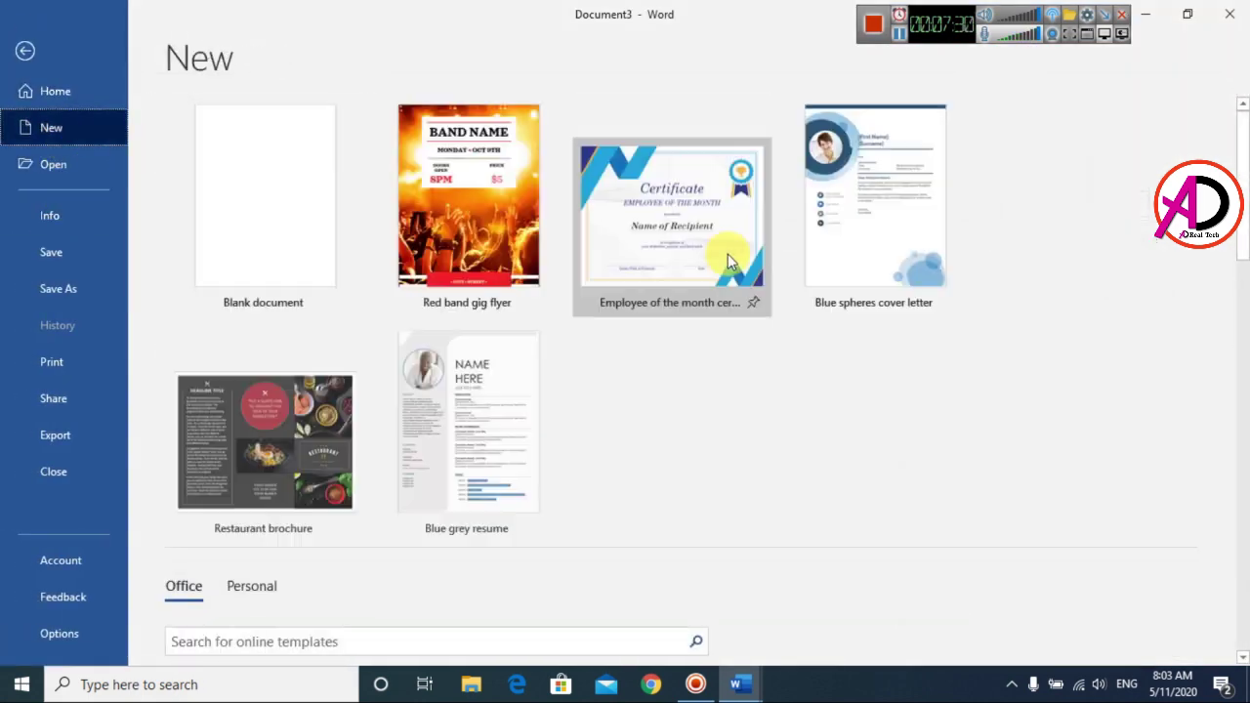
scroll(683, 371, "down", 3)
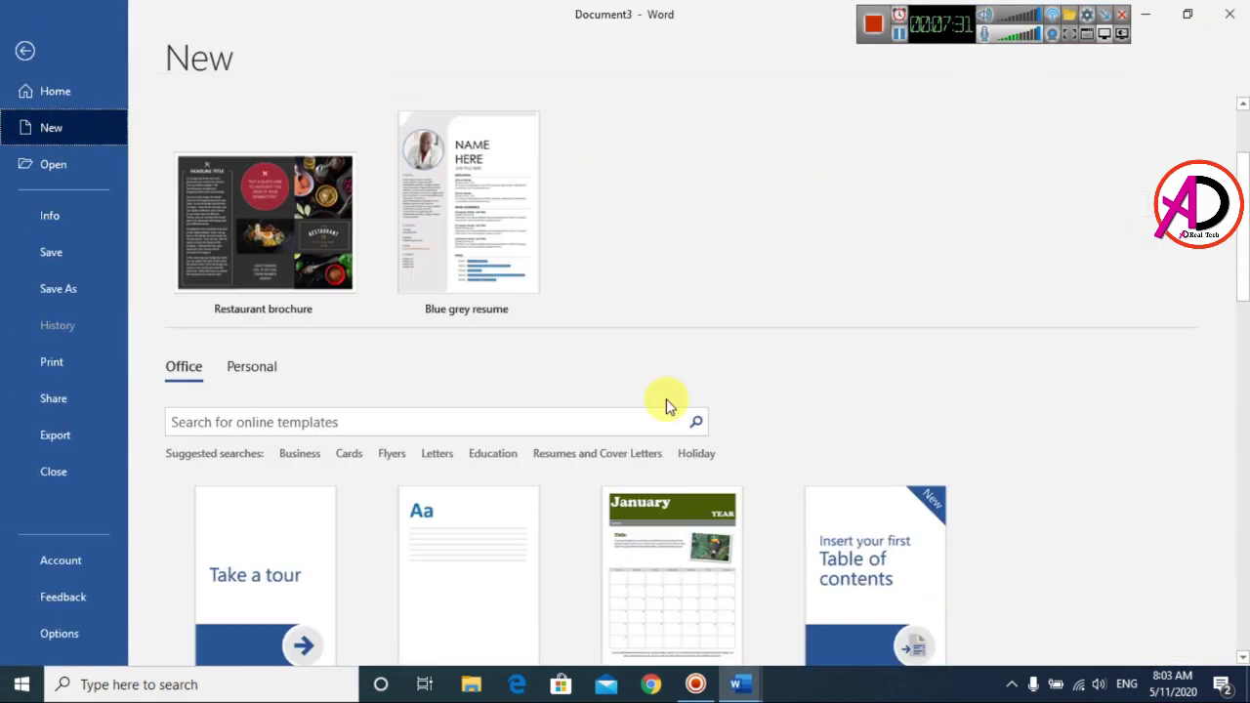
left_click(438, 456)
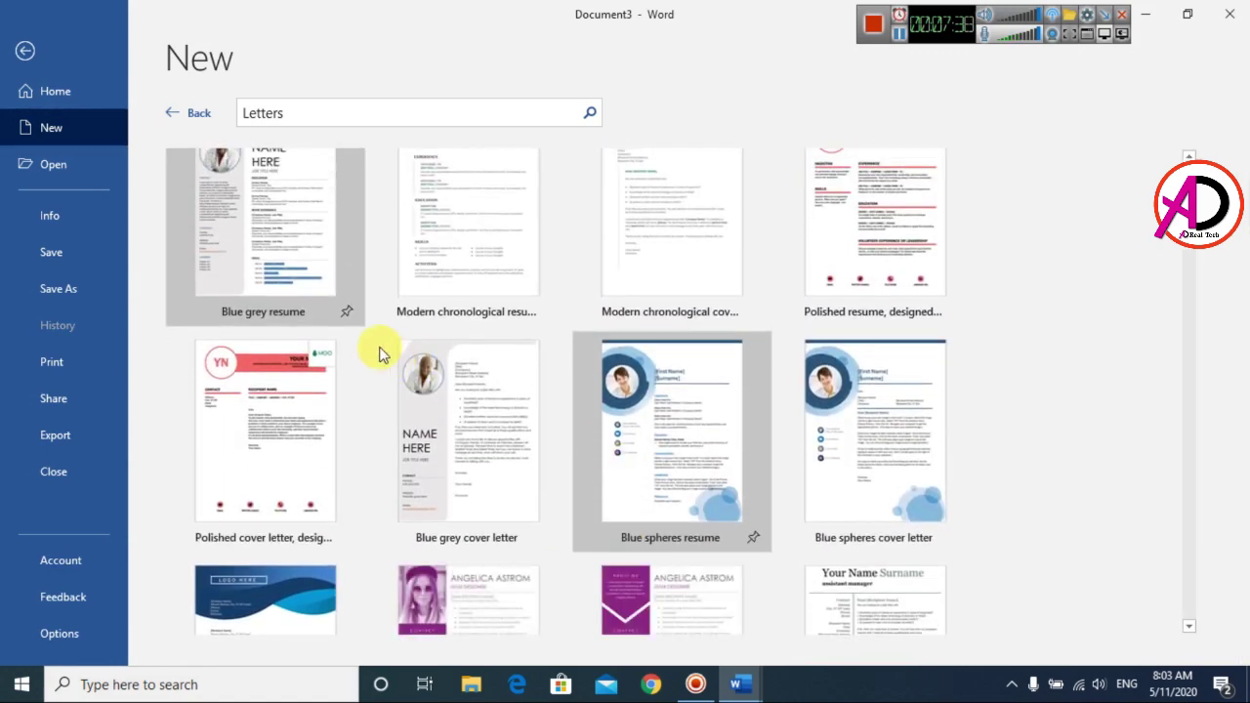
Find the Blue spheres resume in the Letters results and open its preview.
scroll(407, 395, "down", 3)
scroll(749, 474, "down", 5)
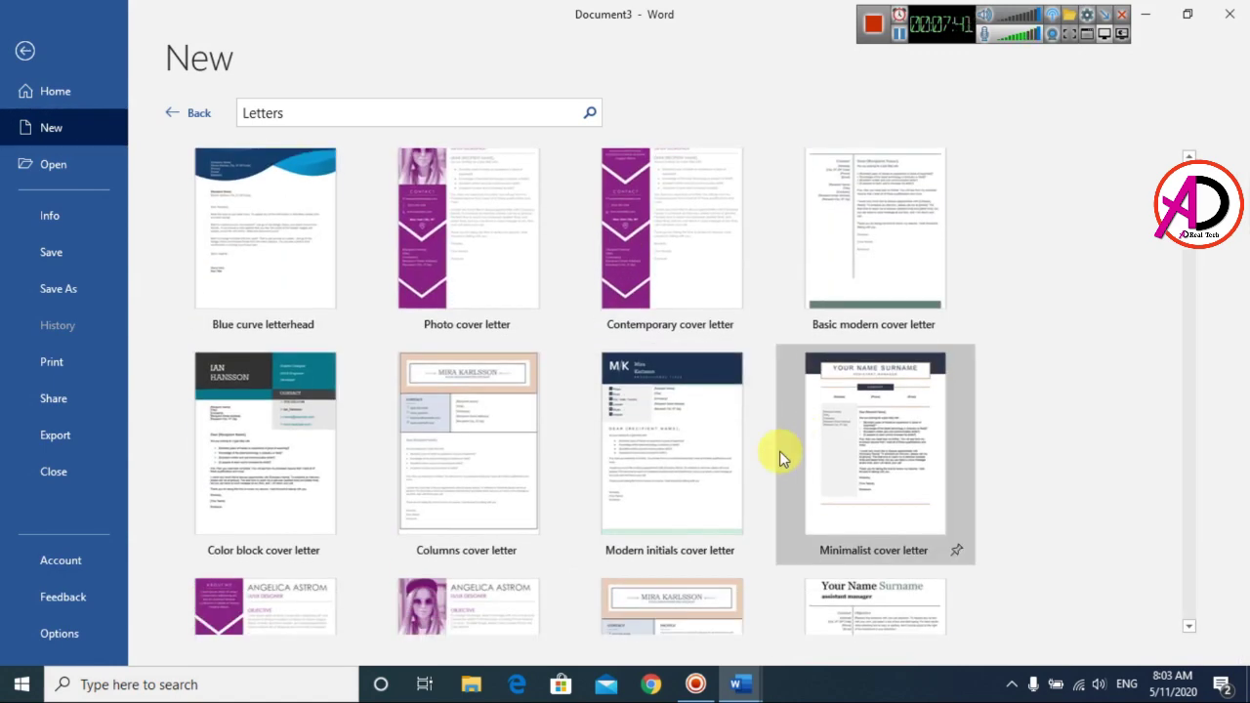
scroll(761, 503, "up", 8)
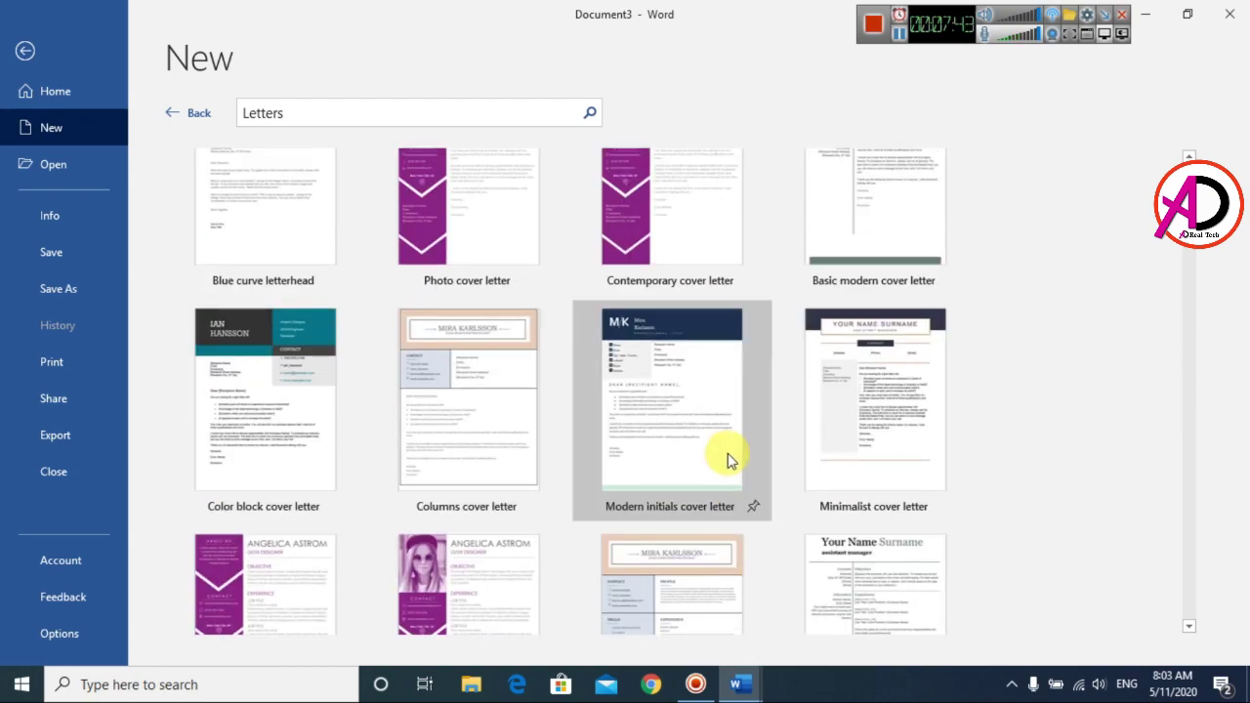
scroll(684, 326, "up", 1)
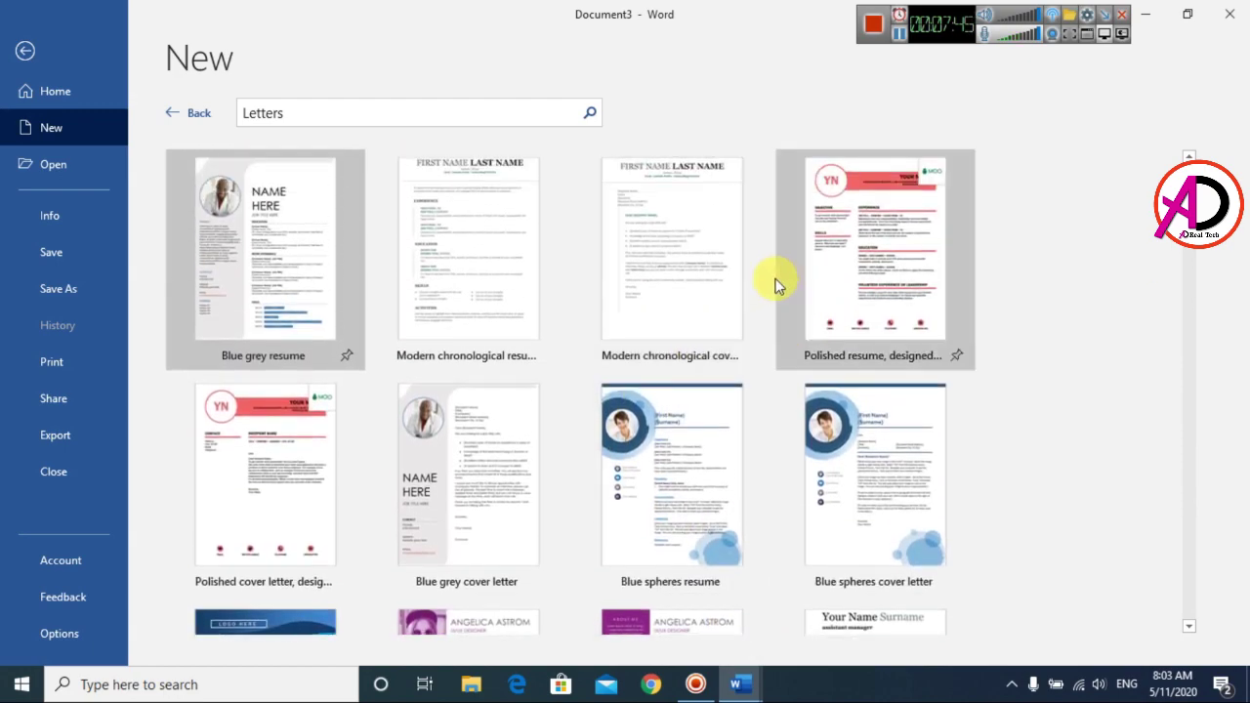
scroll(625, 424, "down", 7)
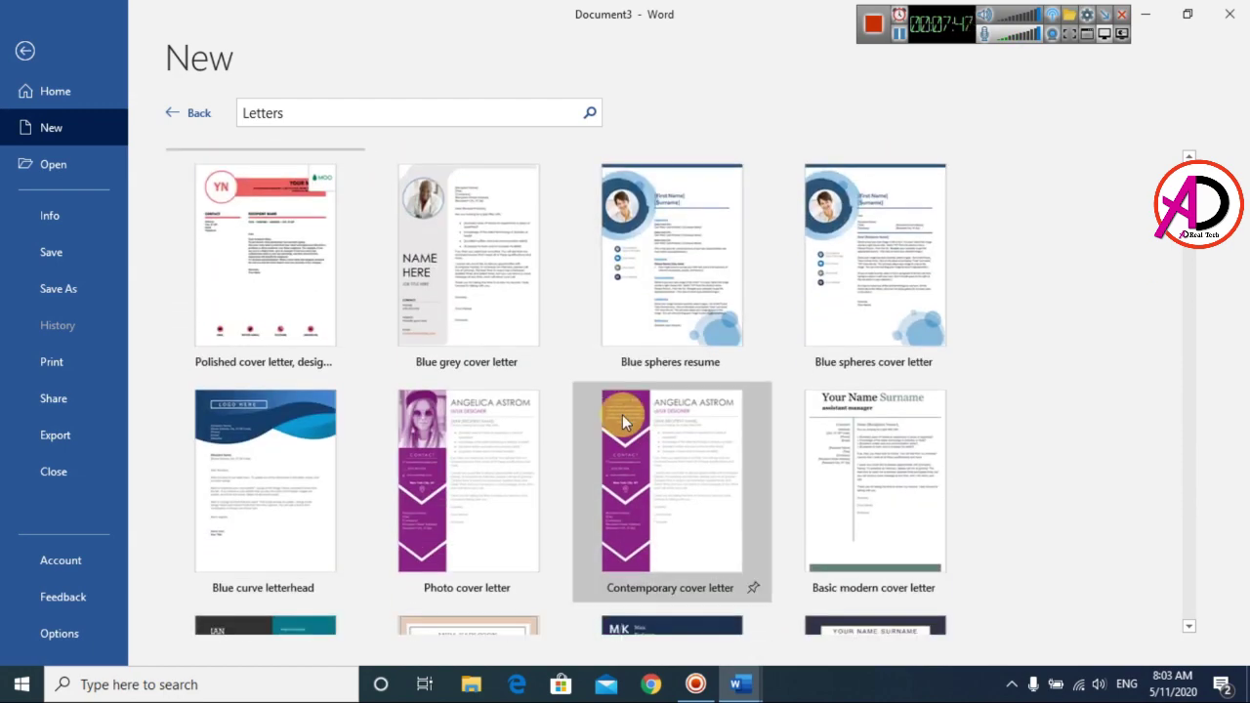
scroll(555, 432, "up", 8)
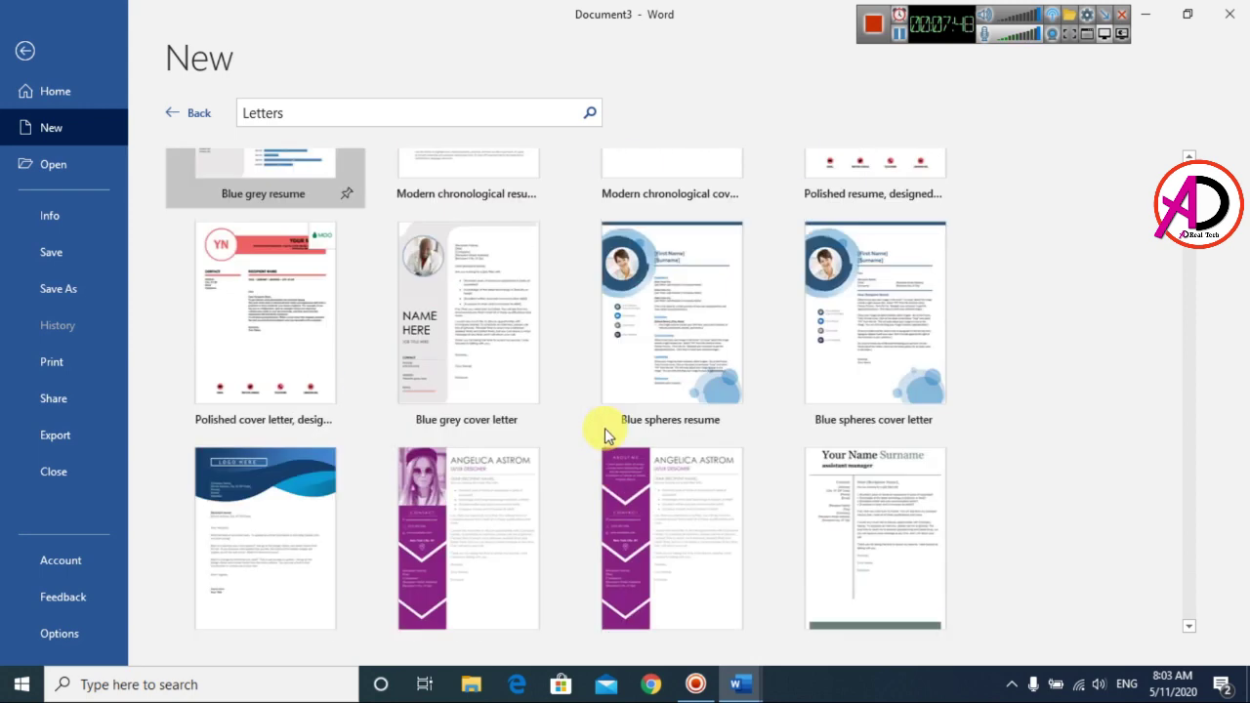
left_click(633, 441)
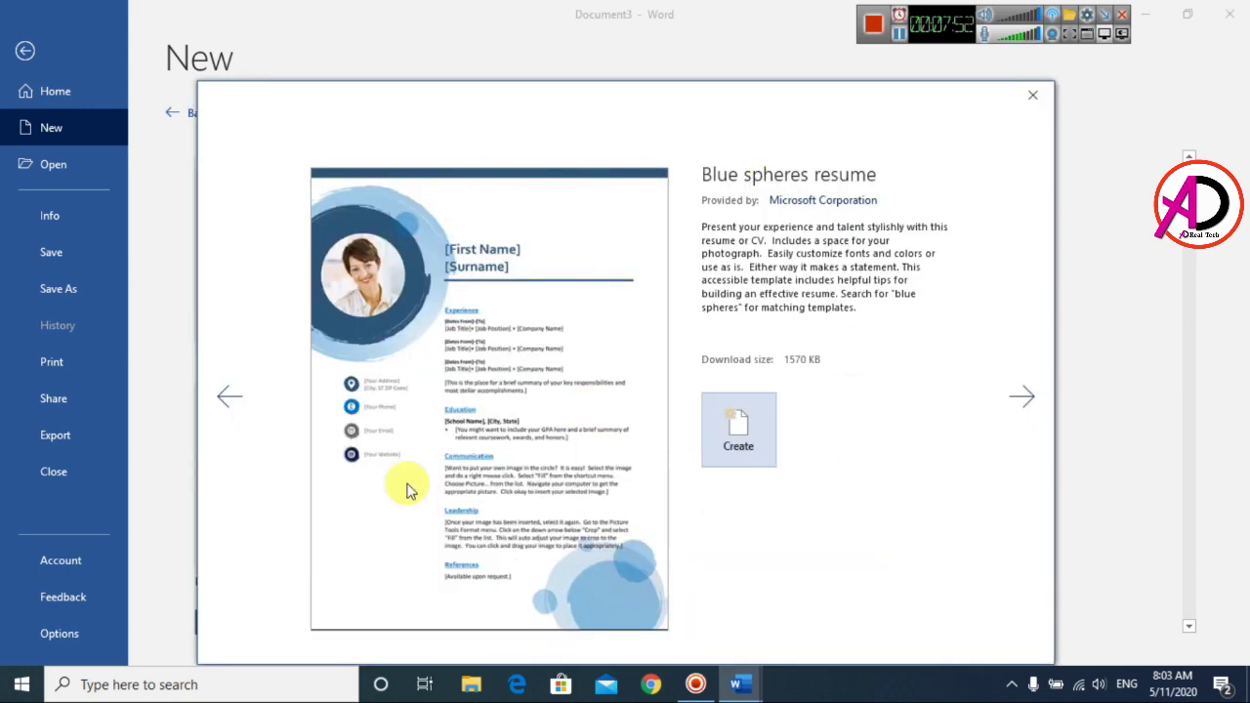
Create a new document from the Blue spheres resume template.
left_click(739, 430)
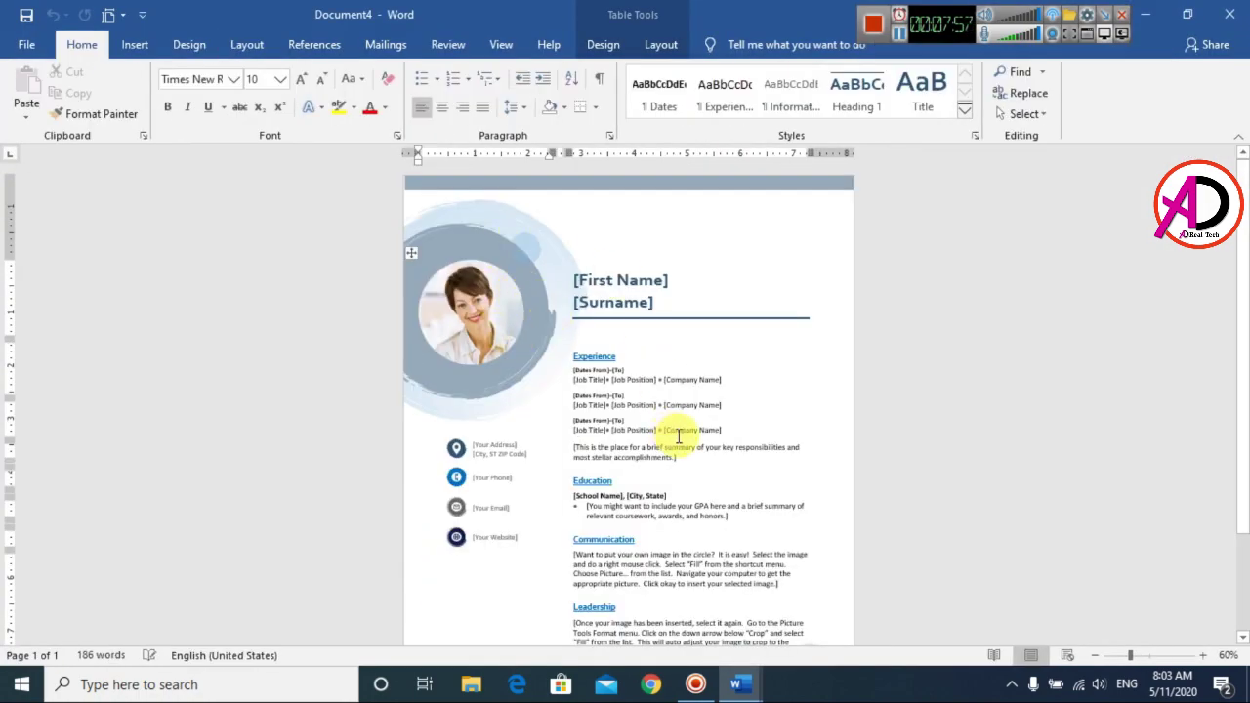
scroll(688, 449, "down", 3)
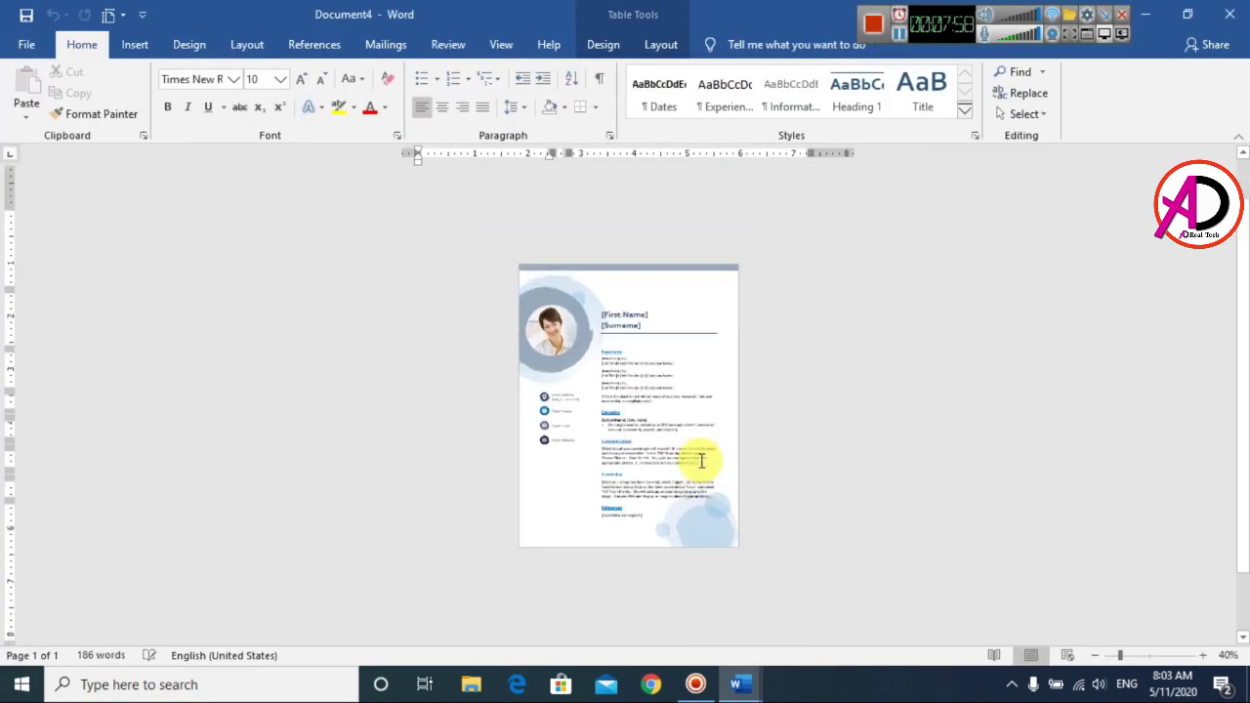
scroll(697, 460, "up", 6)
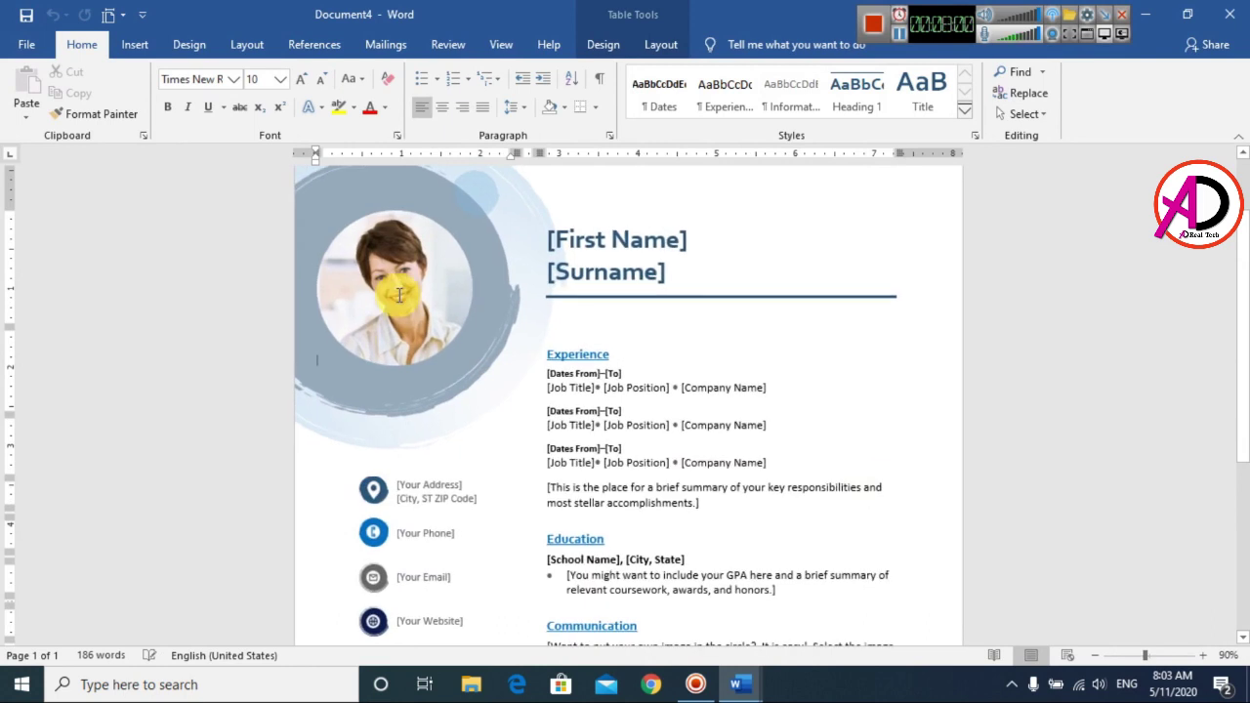
Select the sample woman's photo in the circle beside the résumé title.
left_click(390, 237)
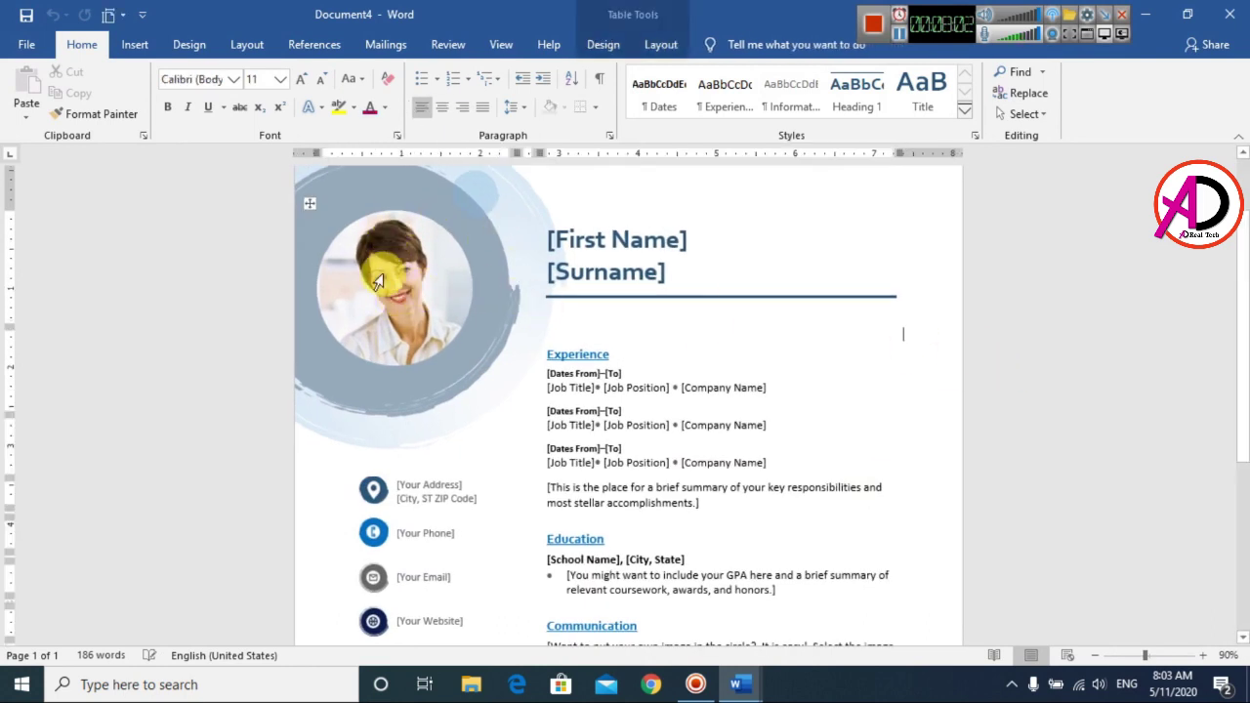
left_click(388, 279)
left_click(351, 227)
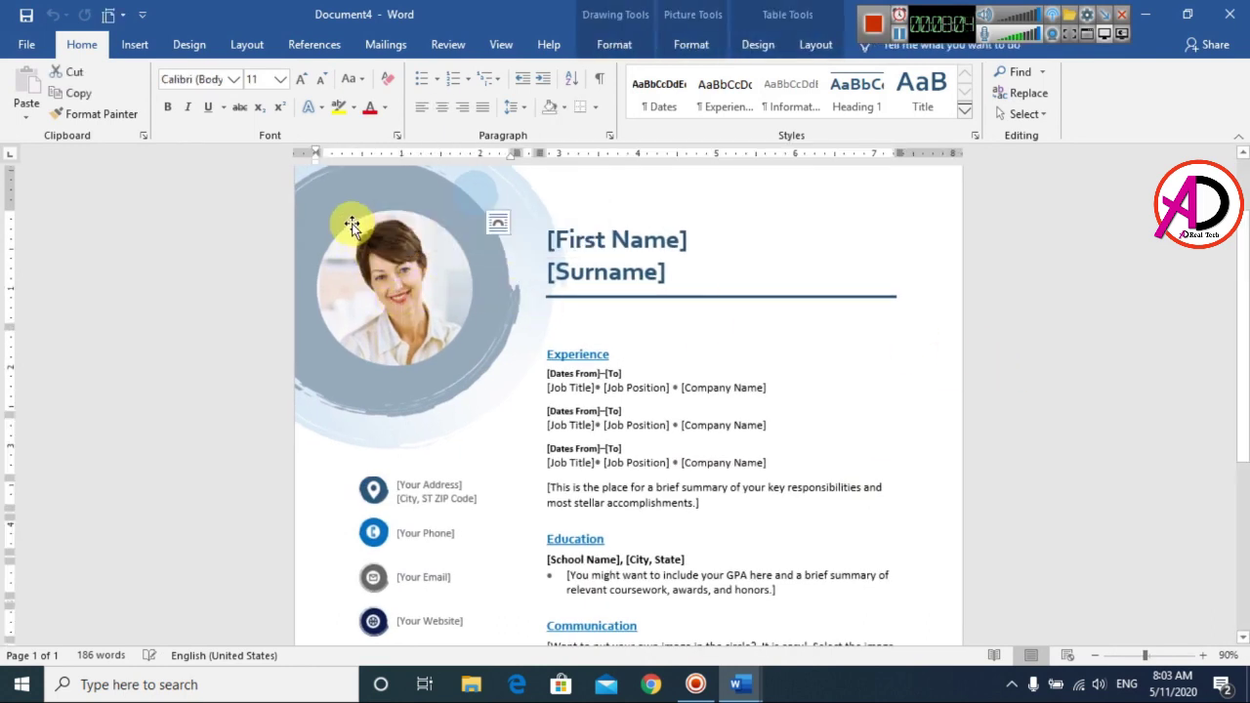
left_click(929, 341)
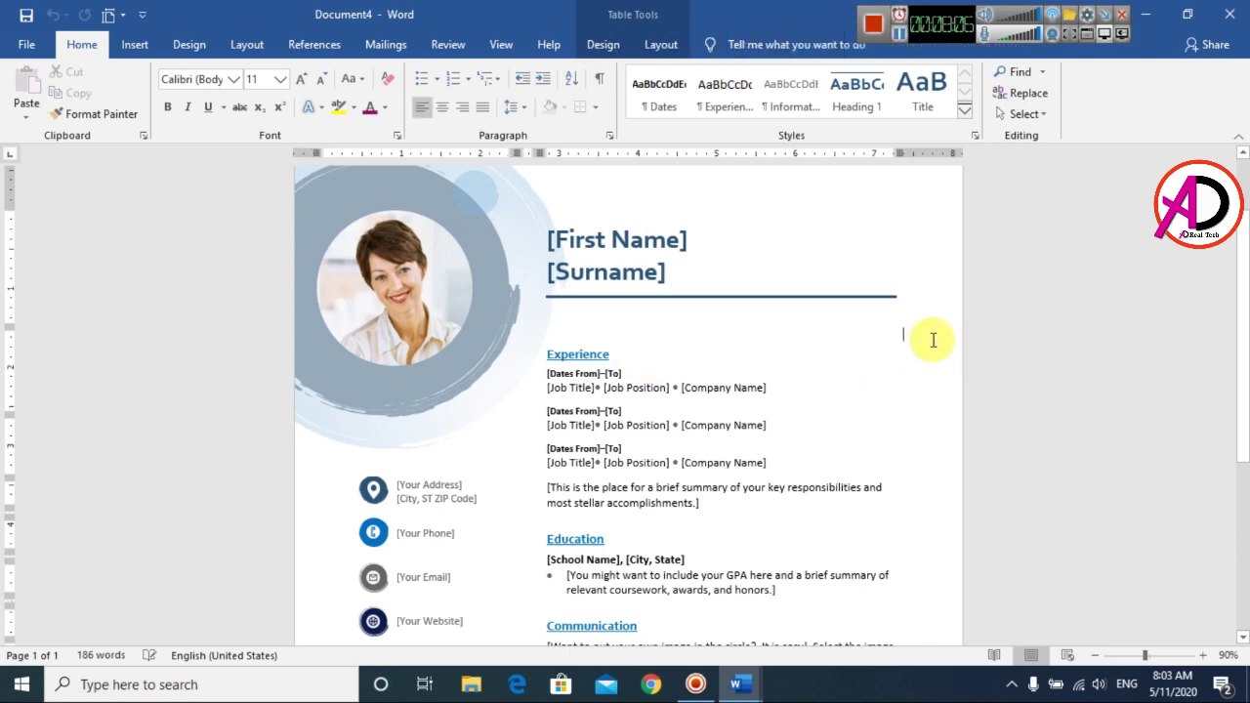
scroll(752, 405, "down", 2)
scroll(390, 405, "up", 1)
scroll(492, 429, "up", 3)
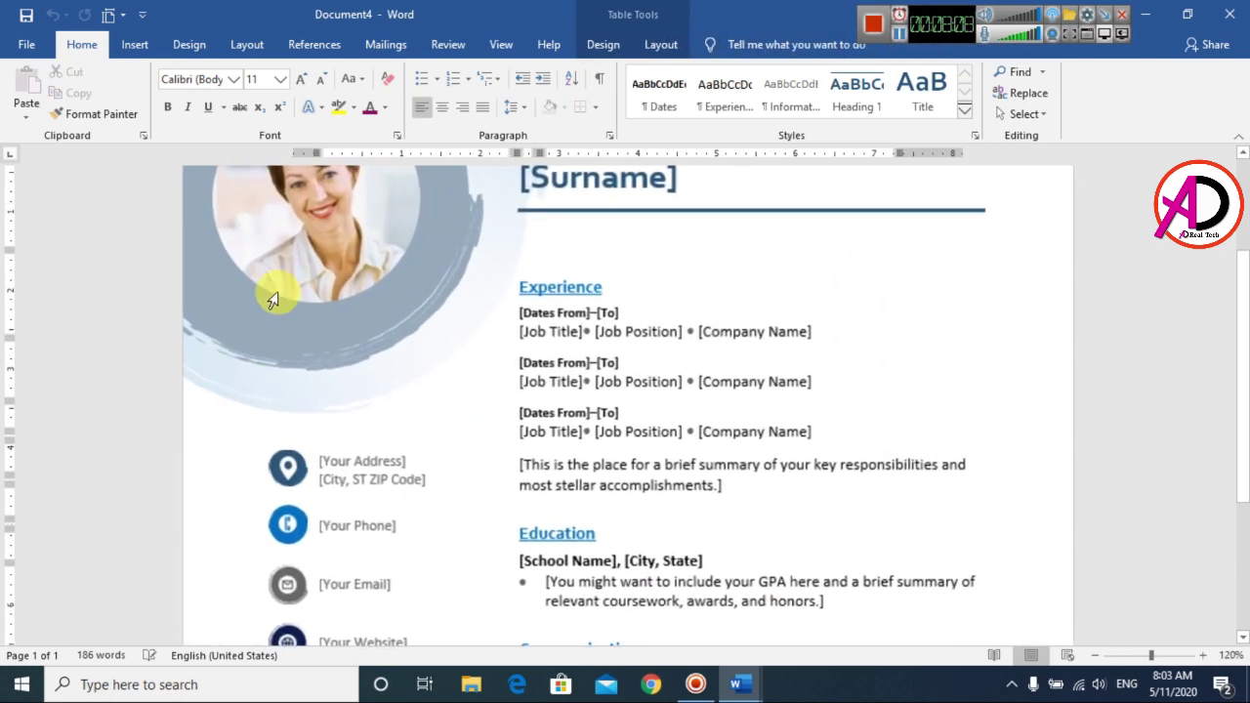
scroll(731, 412, "down", 2)
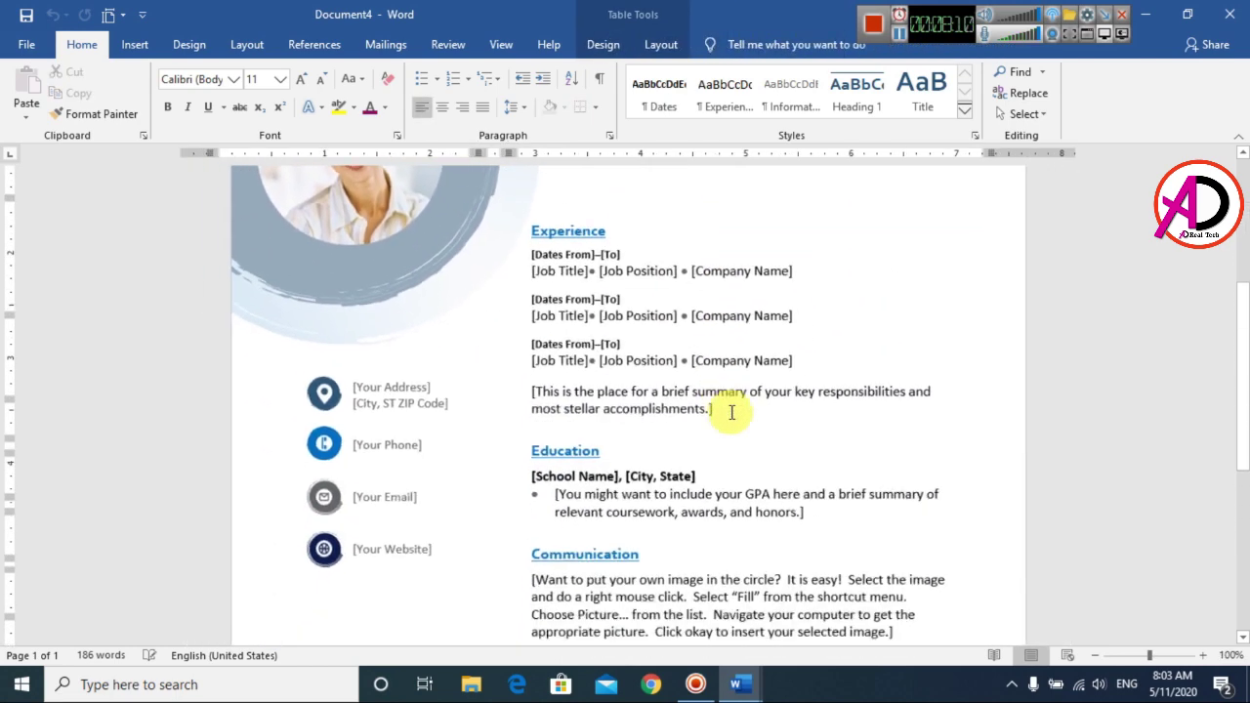
scroll(302, 363, "up", 2)
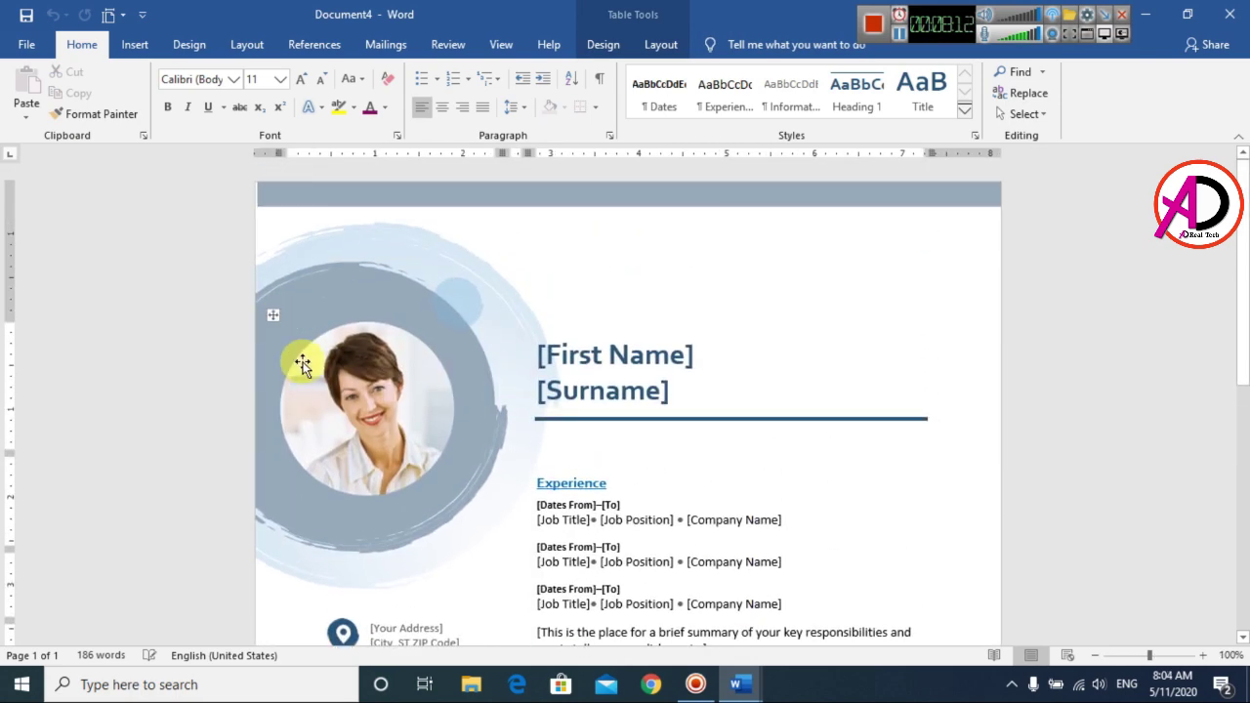
left_click(759, 302)
left_click(986, 476)
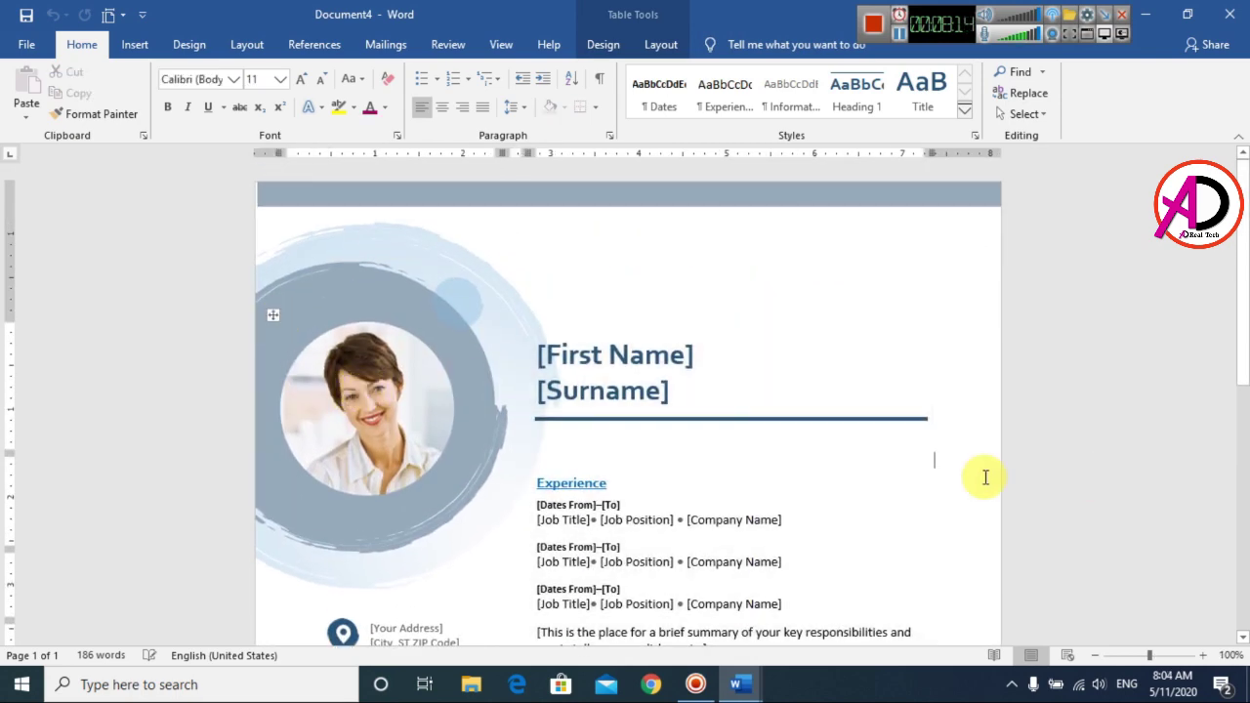
left_click(372, 415)
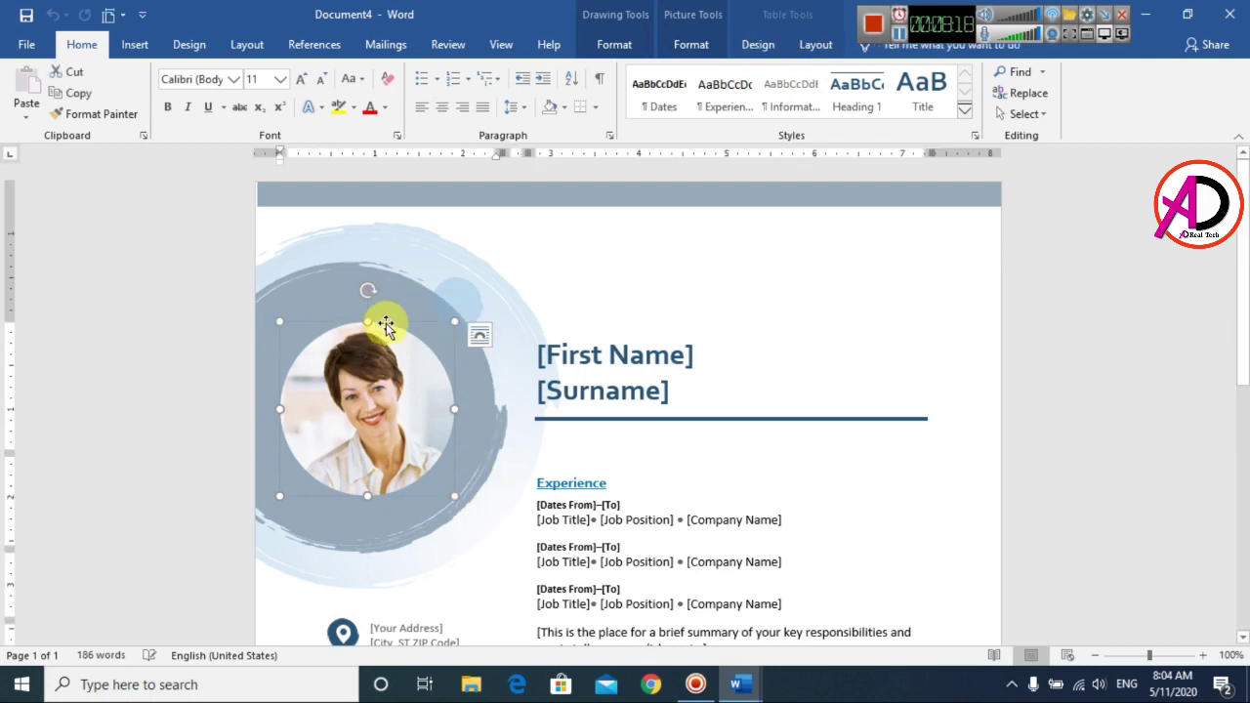
Fill the circle with the 'new photo' picture from E:\Photo via Shape Fill > Picture.
left_click(625, 47)
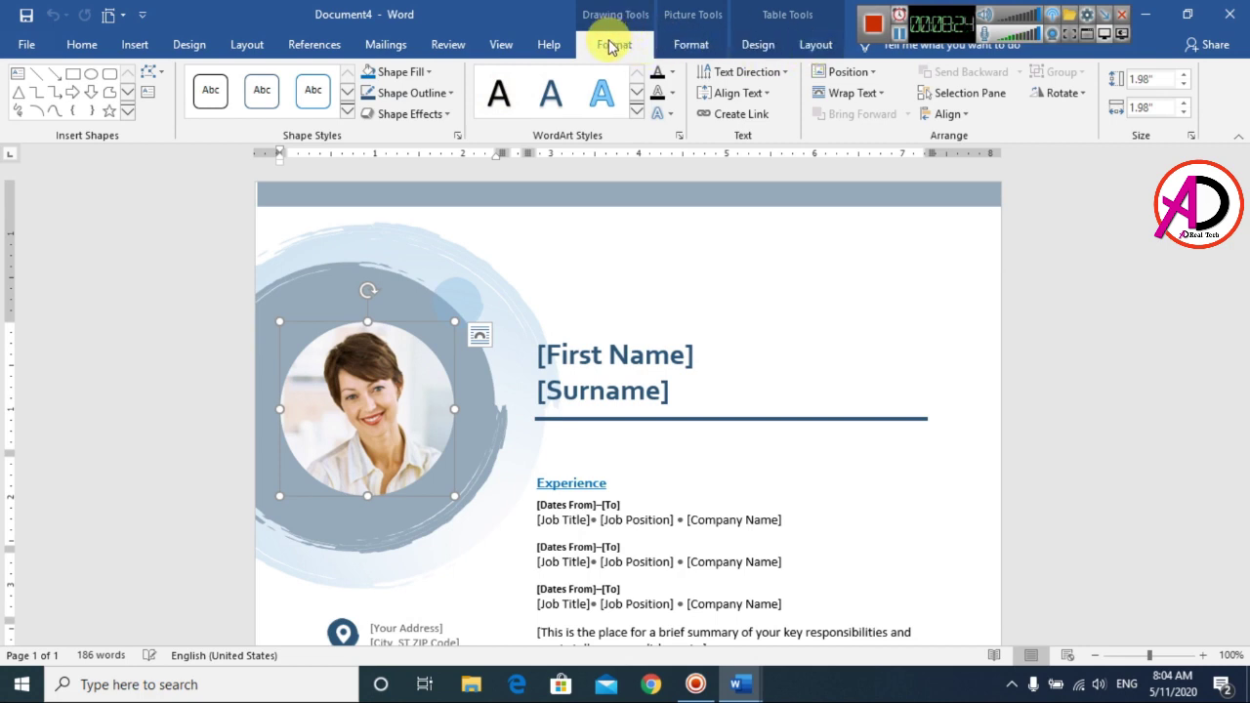
left_click(401, 78)
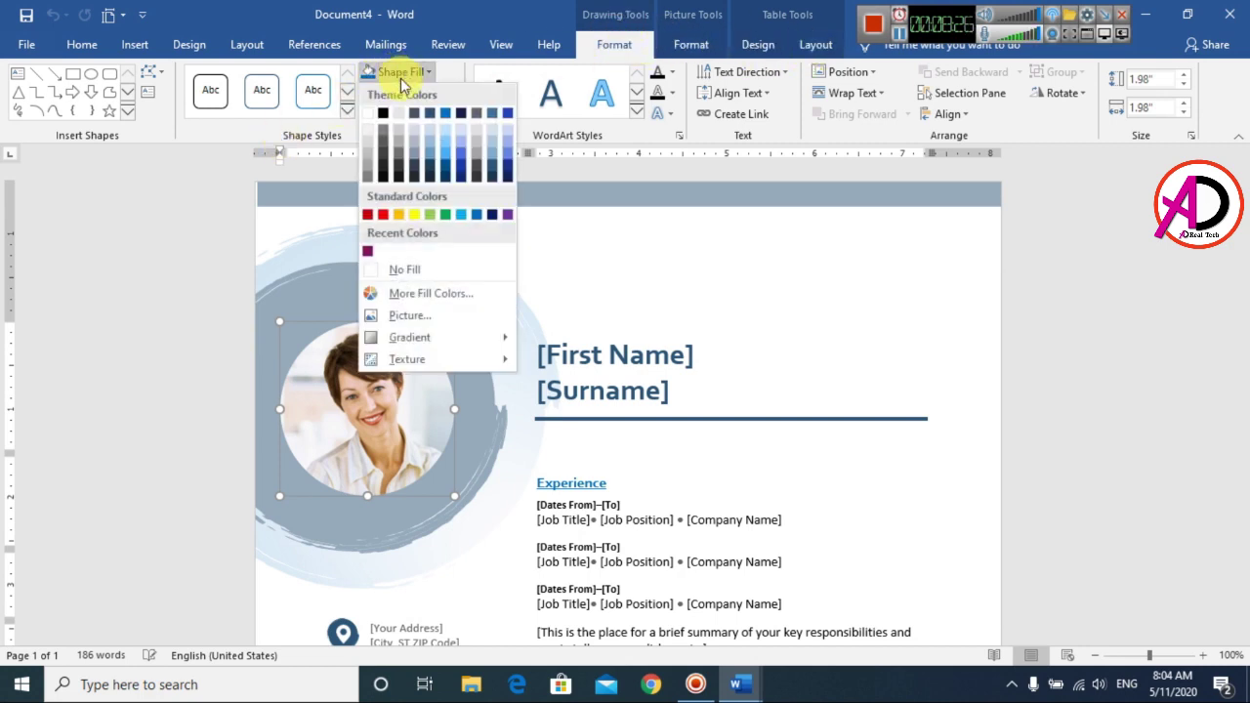
left_click(403, 318)
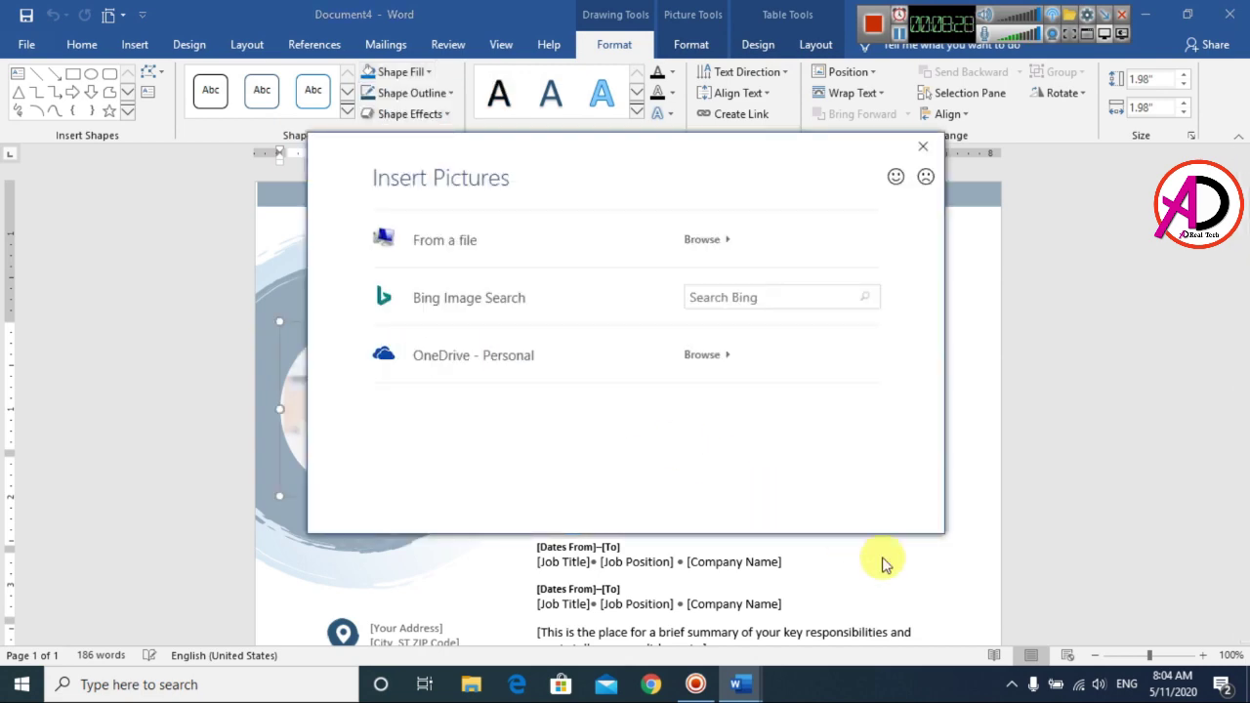
left_click(437, 247)
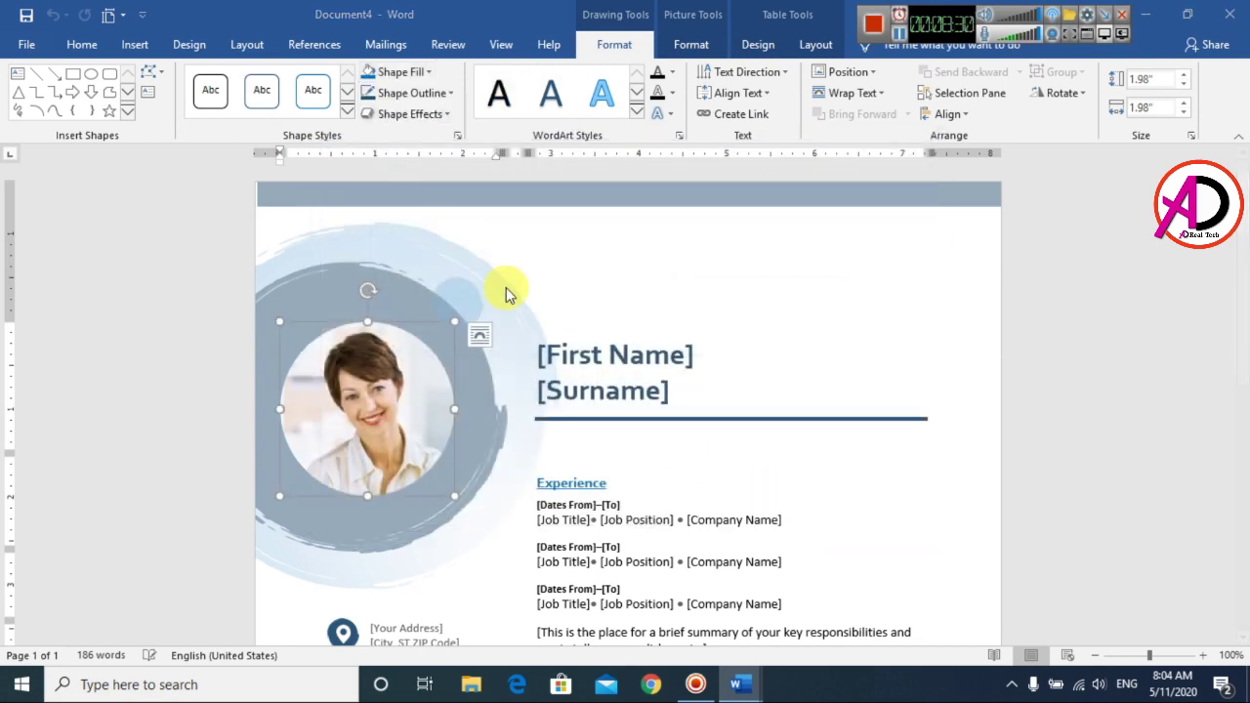
left_click(197, 469)
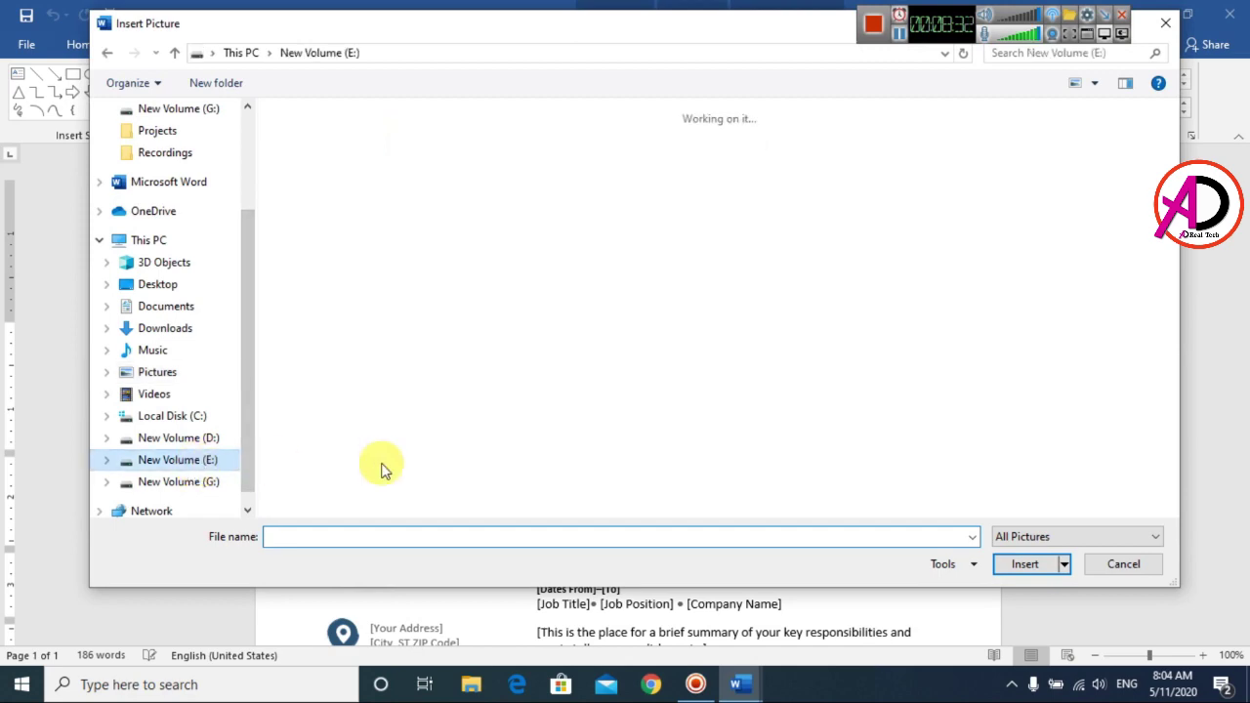
double_click(362, 286)
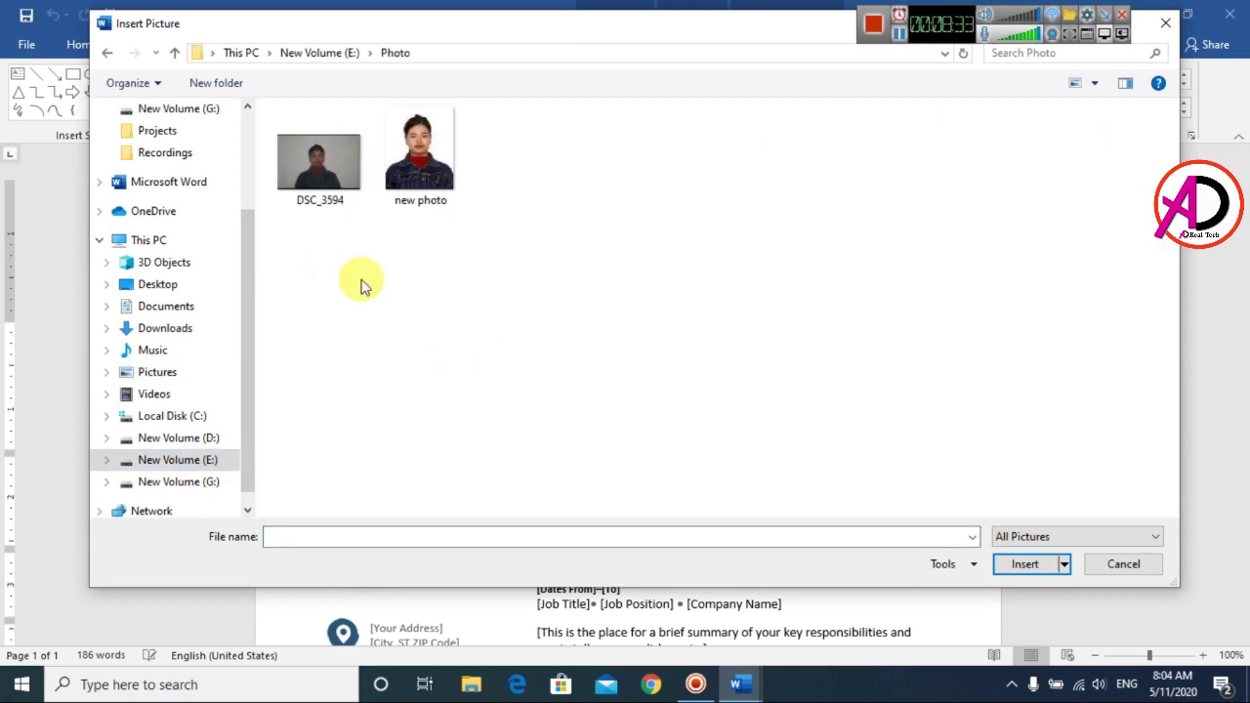
left_click(453, 166)
left_click(1027, 566)
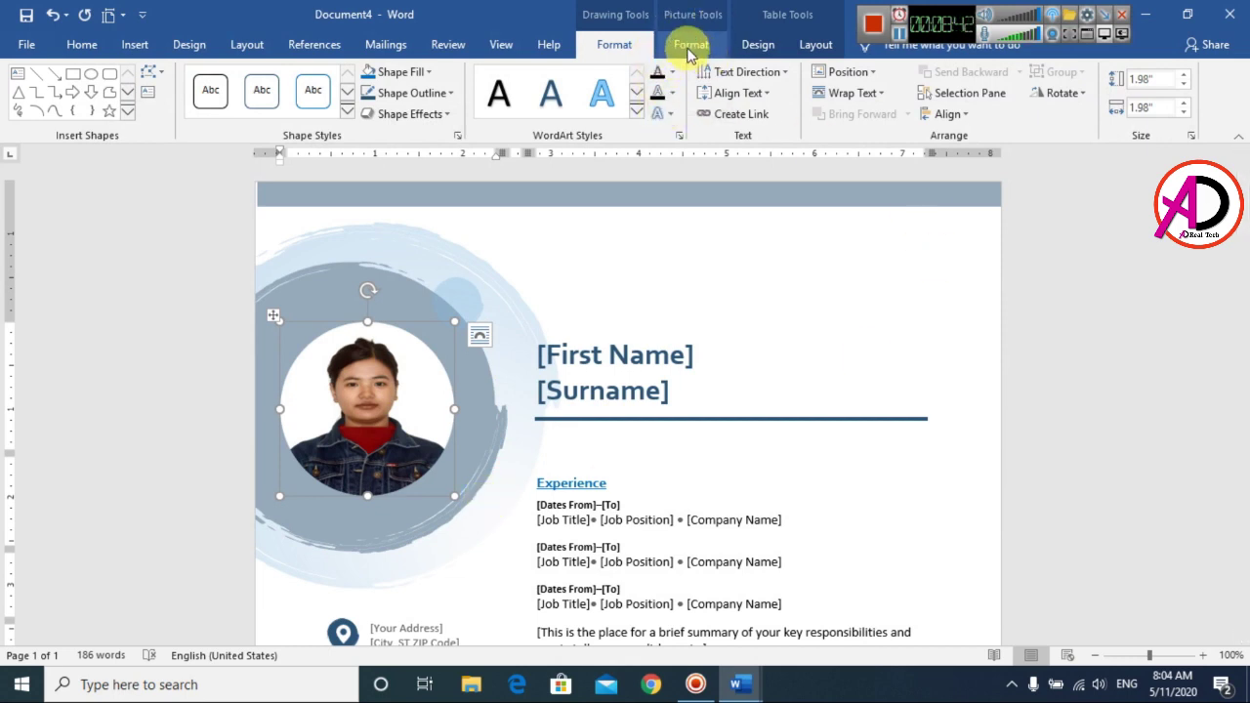
Crop the new photo, widen its left edge and shift it up to centre the face.
left_click(690, 47)
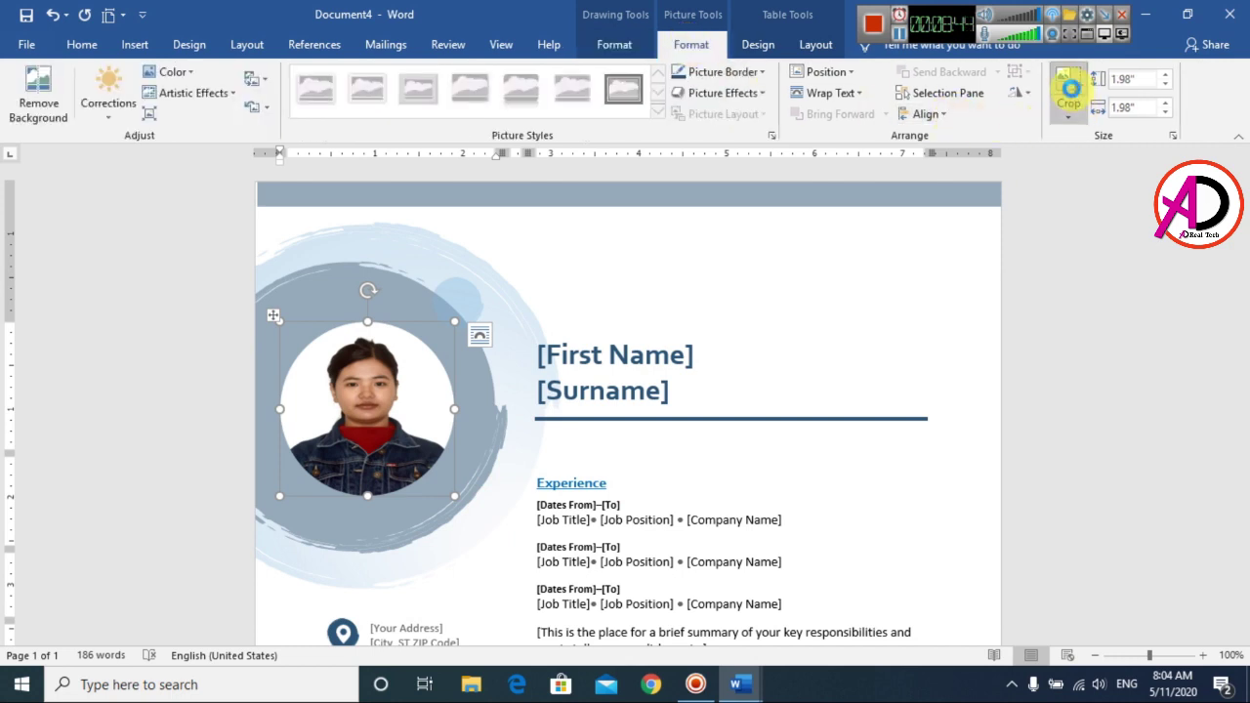
left_click(1069, 88)
left_click_drag(367, 501, 362, 511)
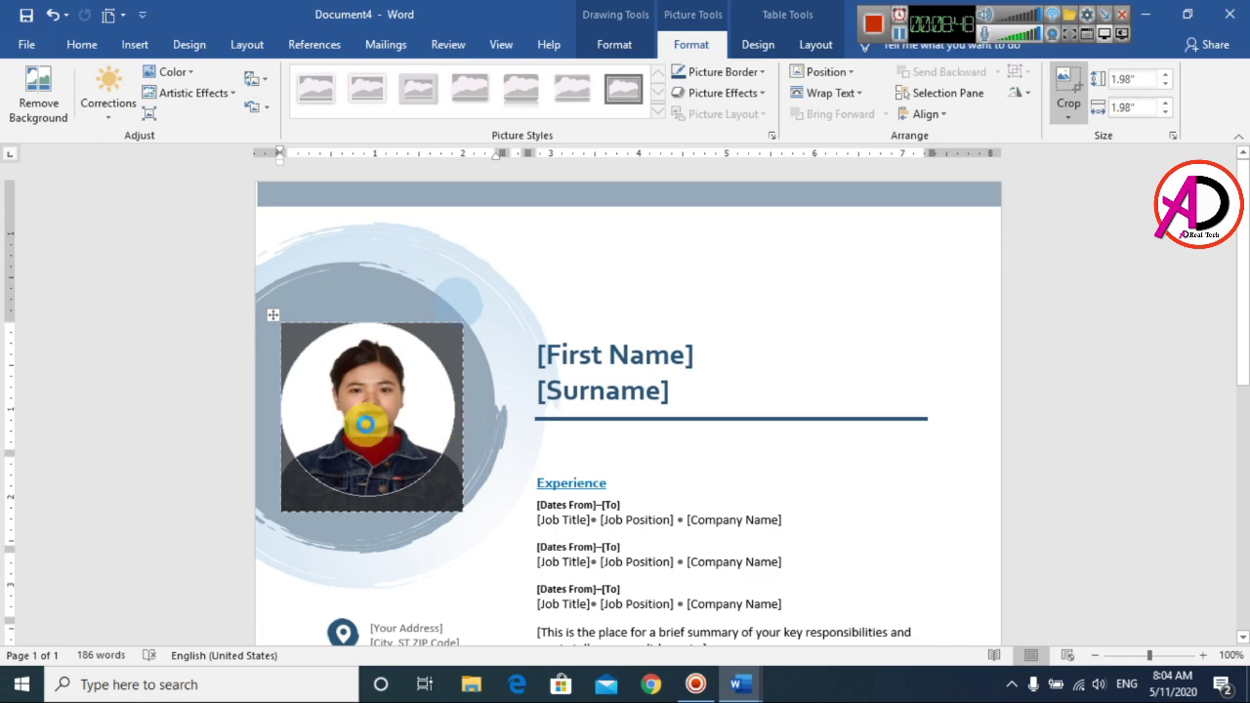
mouse_move(281, 422)
left_mouse_down()
mouse_move(260, 423)
mouse_move(274, 420)
left_mouse_up()
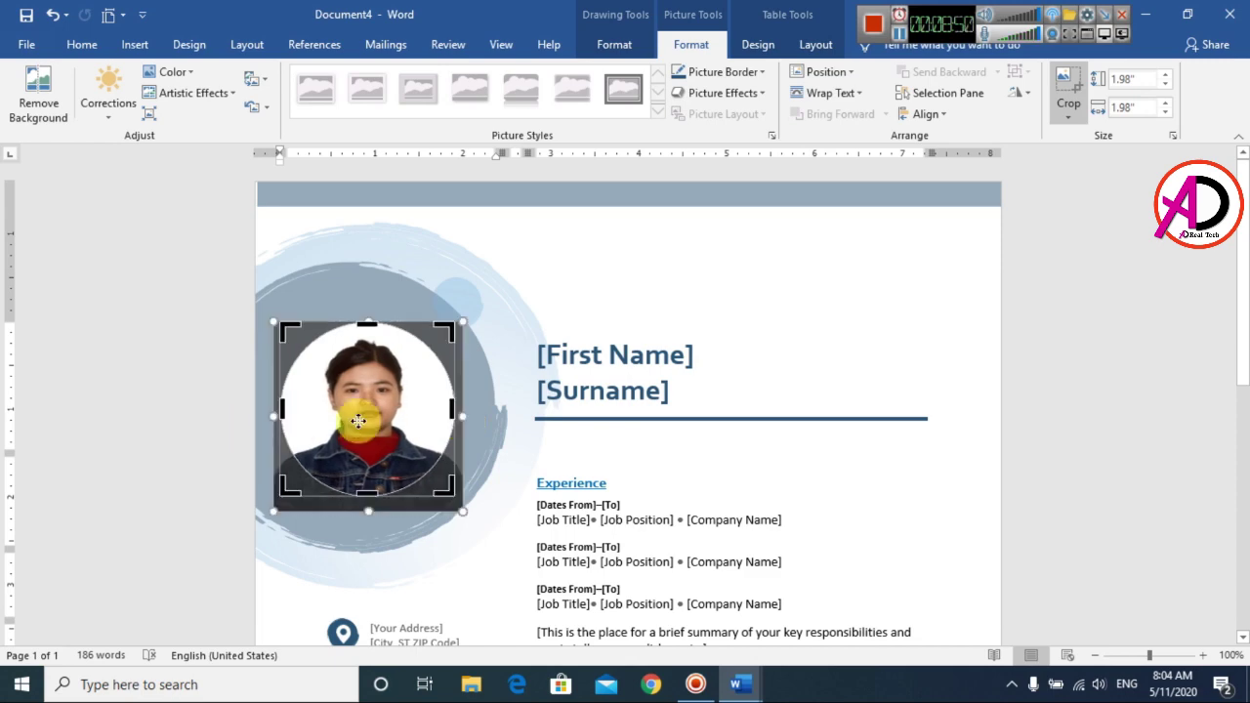
left_click_drag(357, 420, 358, 412)
left_click(972, 398)
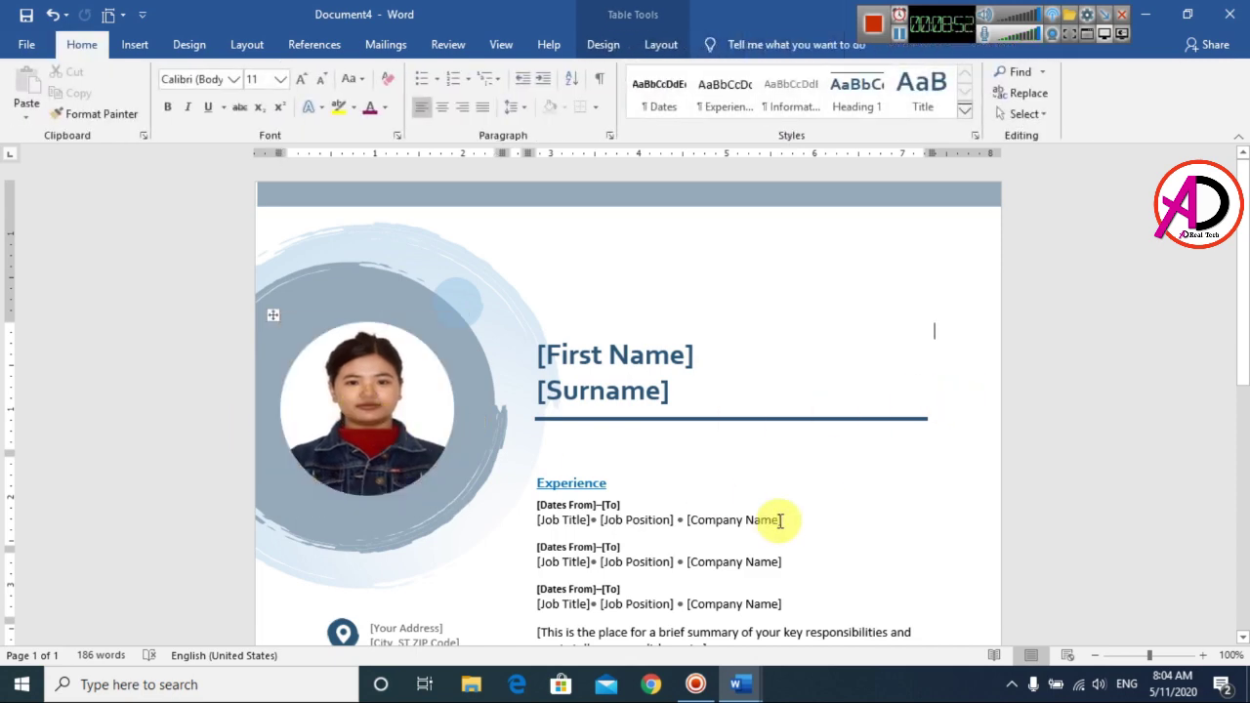
Review the [First Name], [Surname] and Experience job-line placeholders.
scroll(787, 518, "down", 5)
scroll(302, 357, "up", 4)
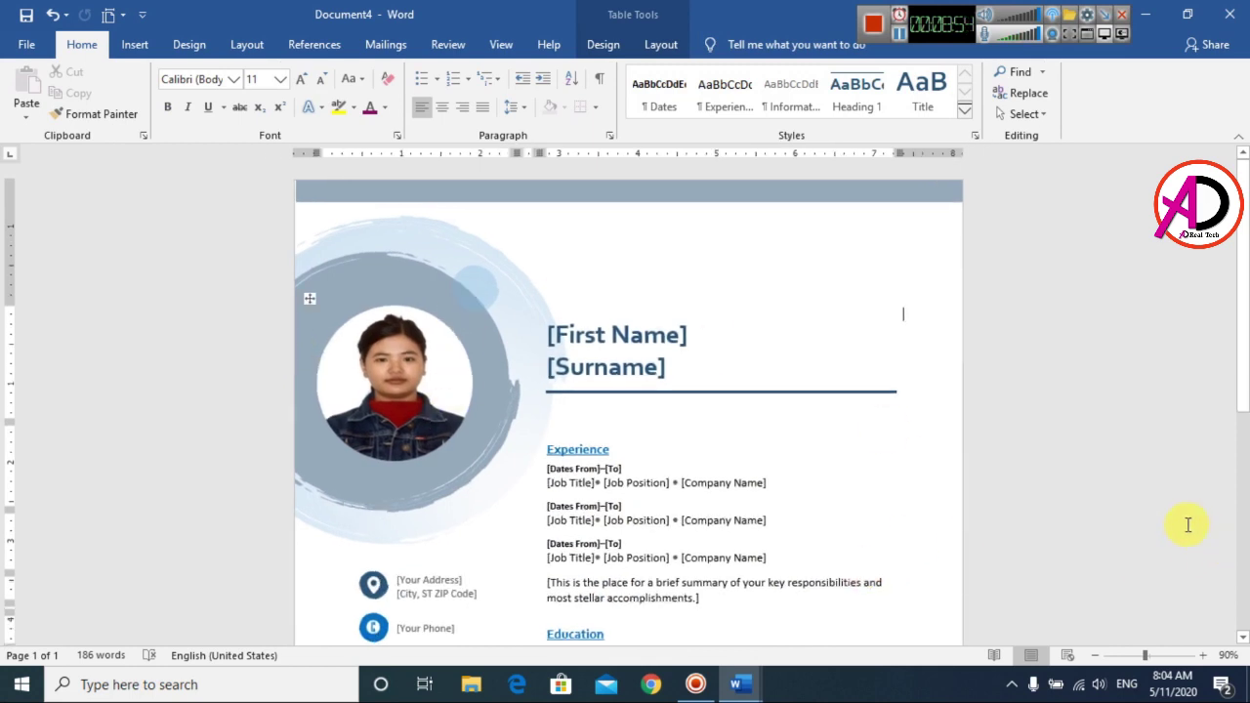
left_click(571, 342)
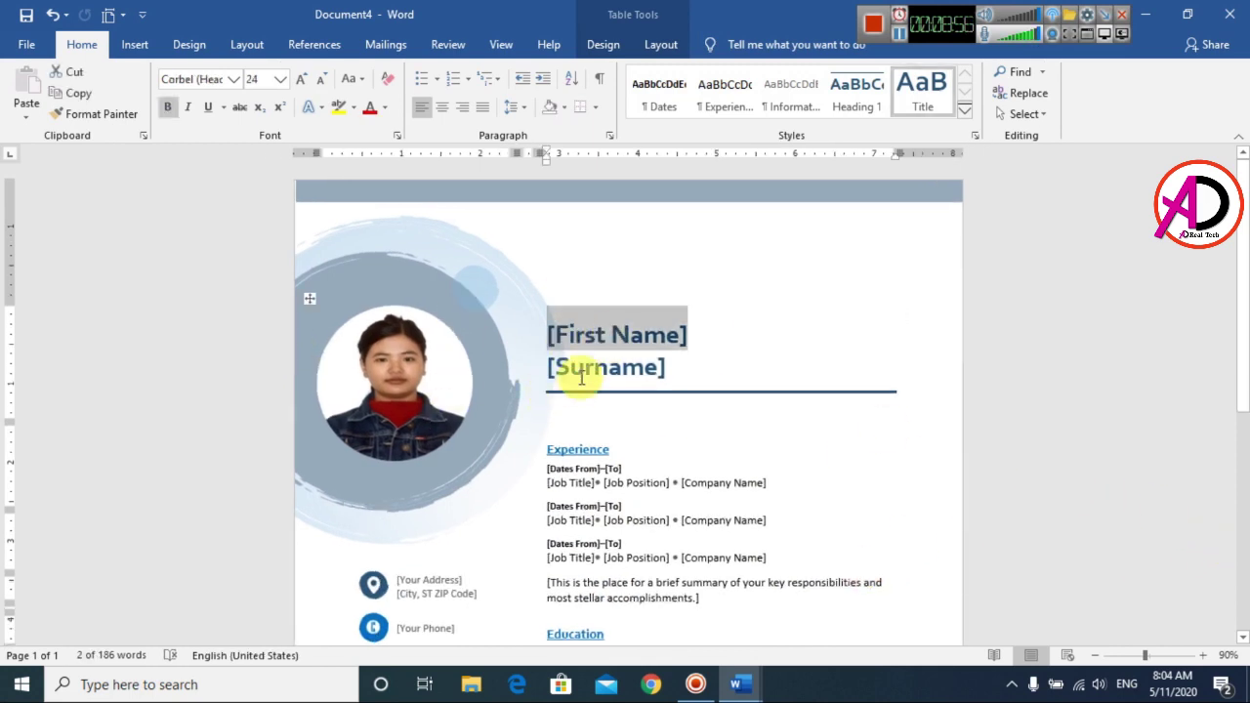
left_click(586, 369)
scroll(586, 381, "down", 1)
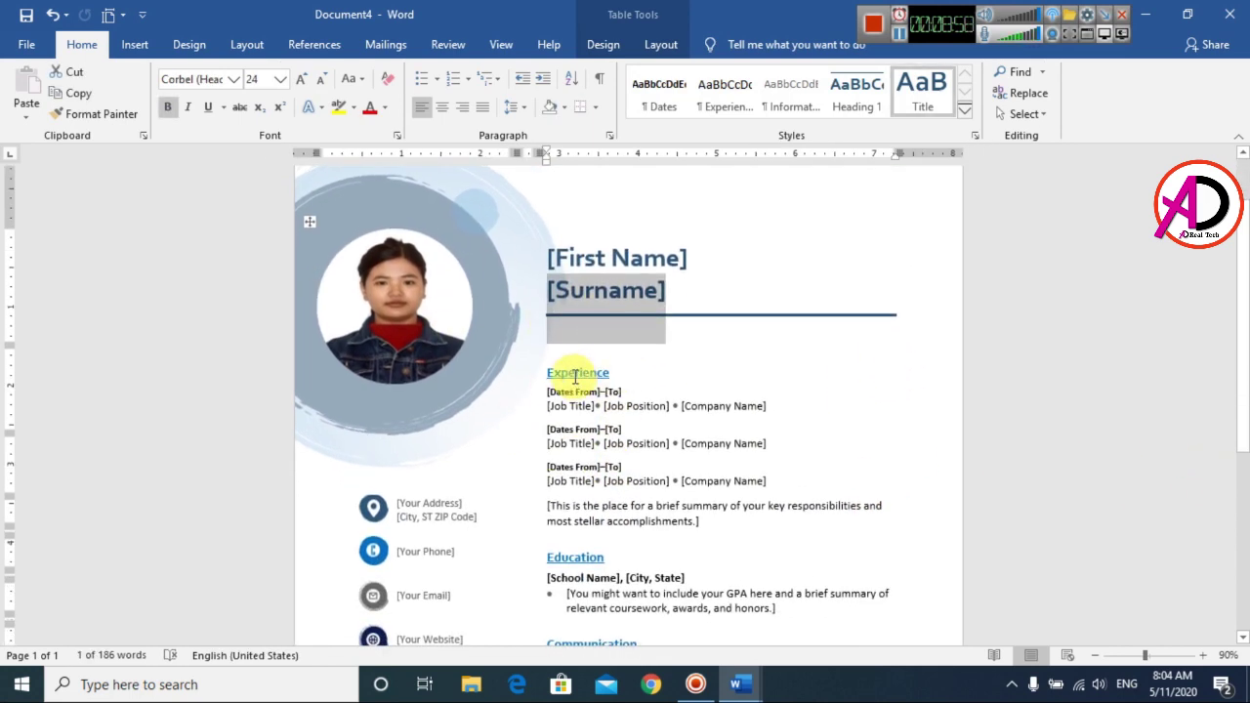
left_click(575, 372)
left_click(566, 392)
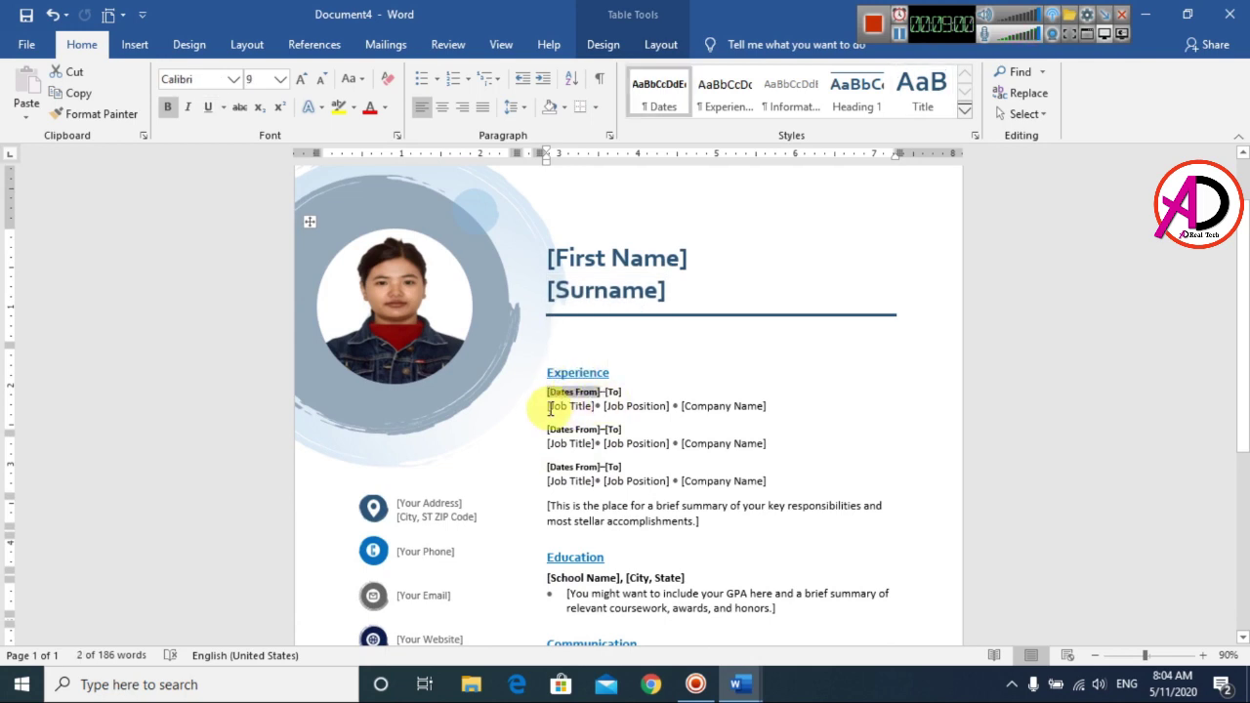
left_click(576, 407)
left_click(633, 406)
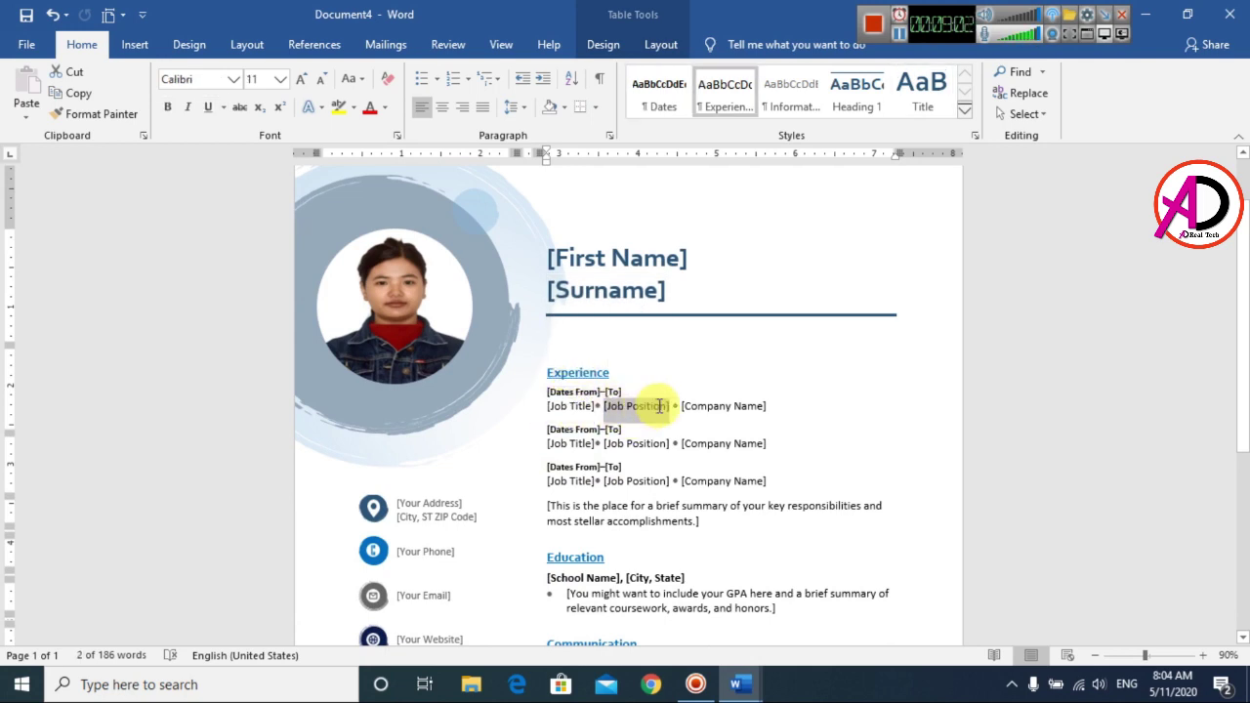
left_click(717, 406)
scroll(605, 458, "down", 2)
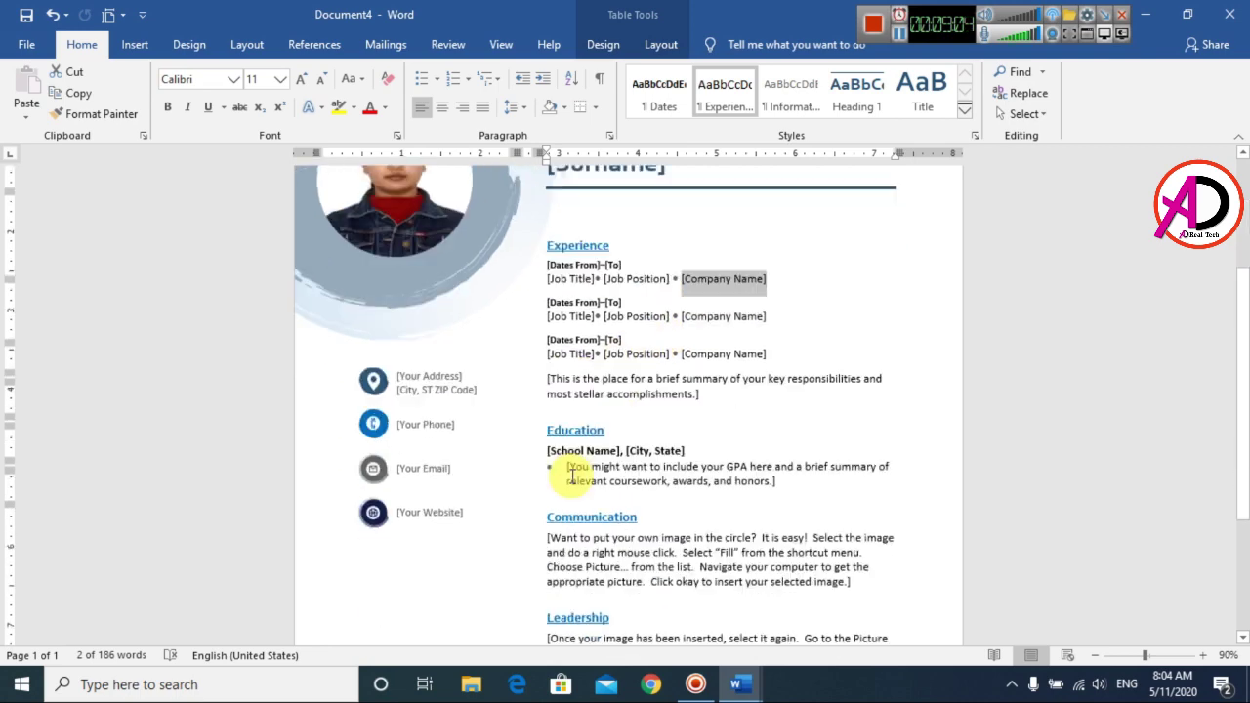
Review the [City, ST ZIP Code], Communication and Experience sections while scrolling the page.
left_click(426, 362)
left_click(724, 491)
scroll(723, 508, "down", 2)
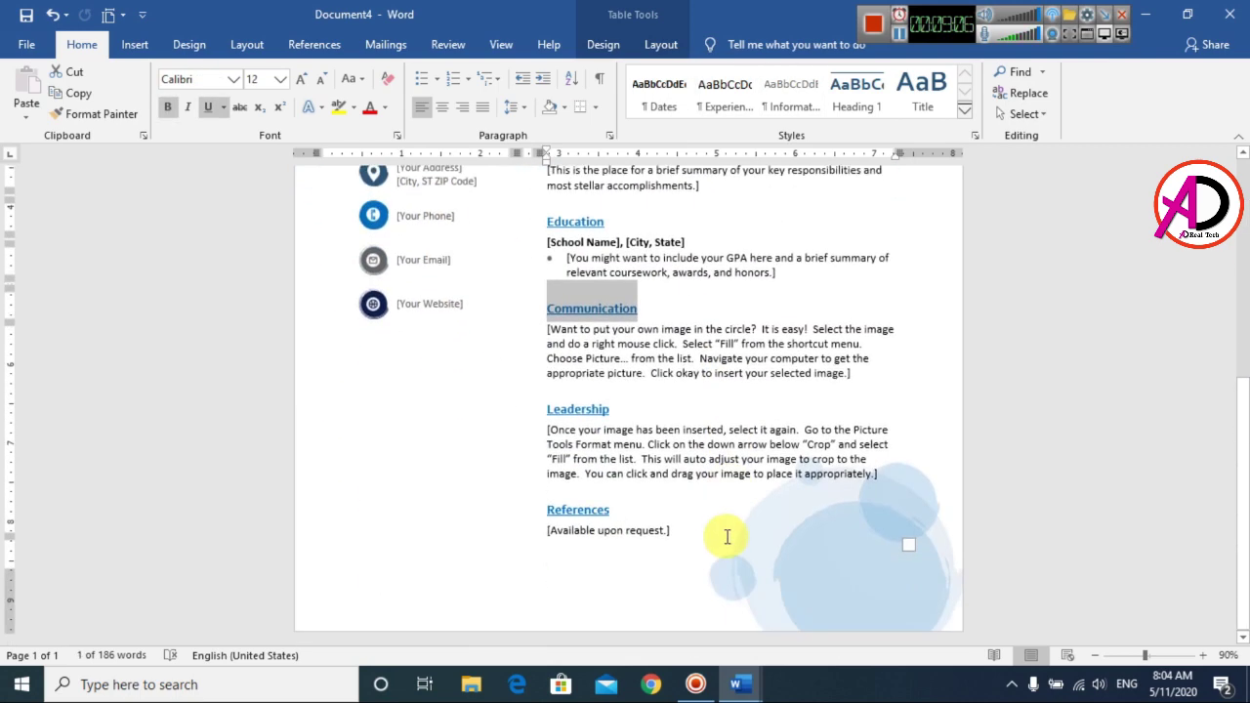
left_click(850, 439)
scroll(850, 436, "up", 2)
scroll(684, 410, "up", 3)
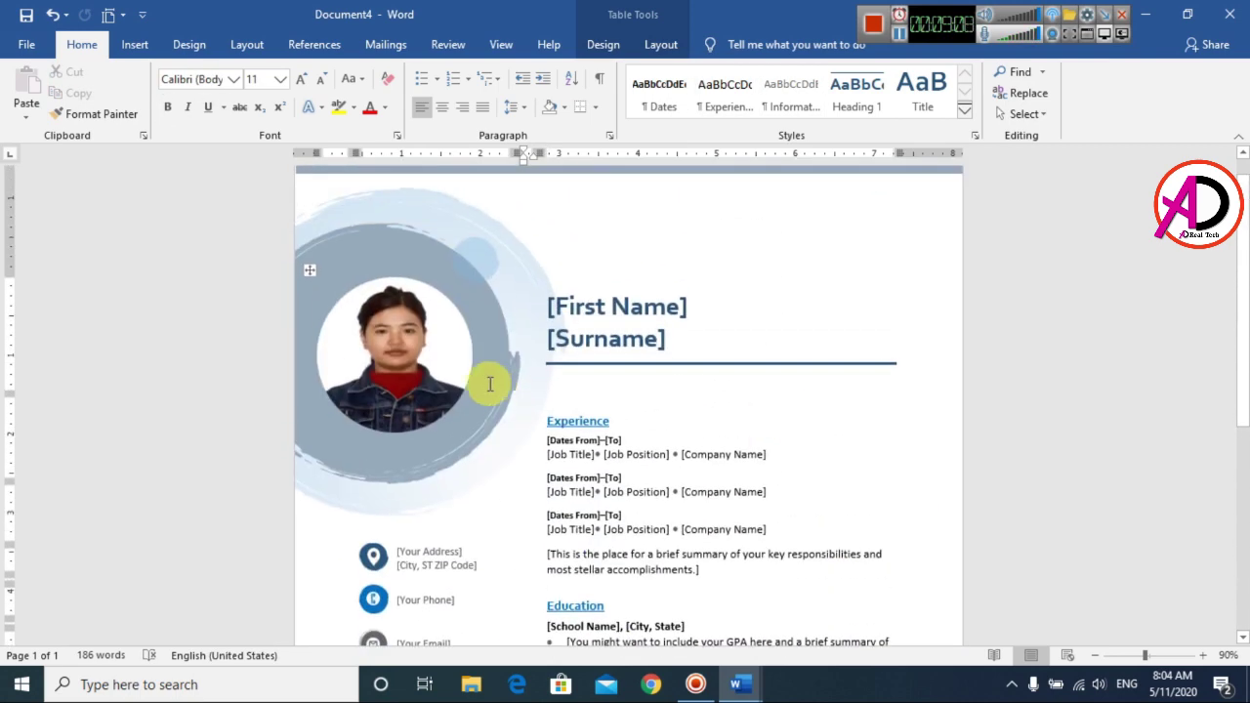
scroll(631, 306, "up", 1)
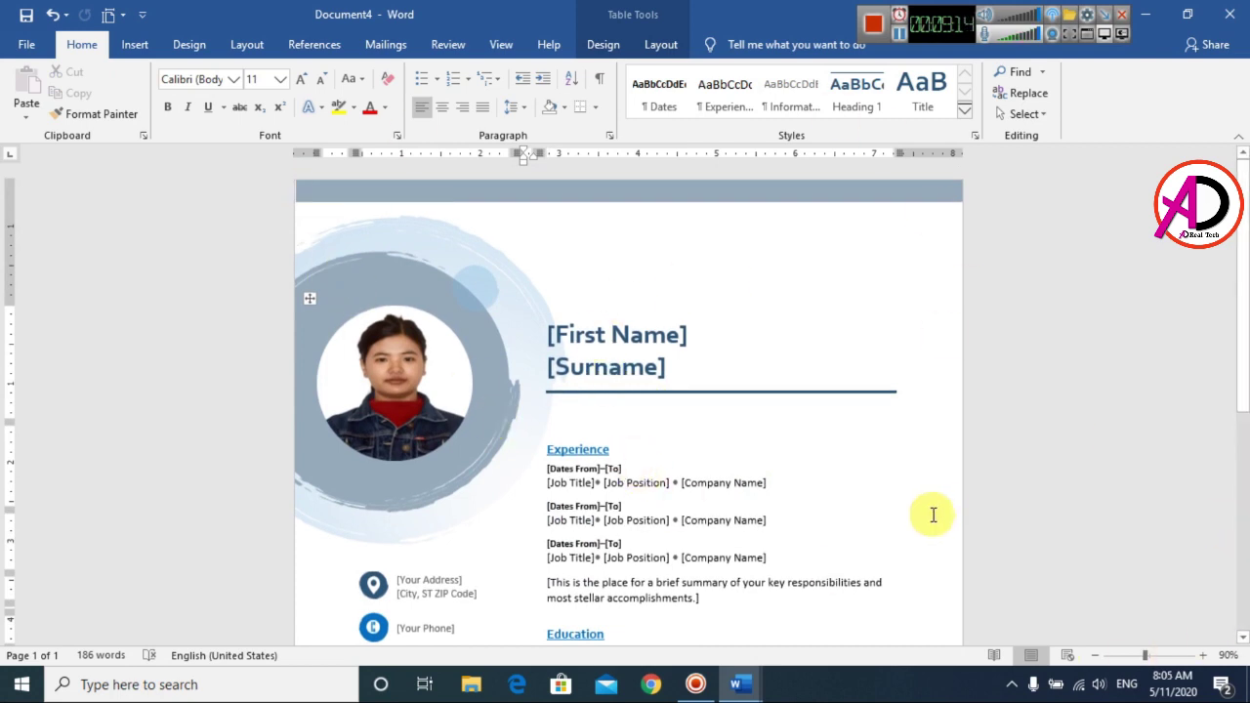
double_click(577, 449)
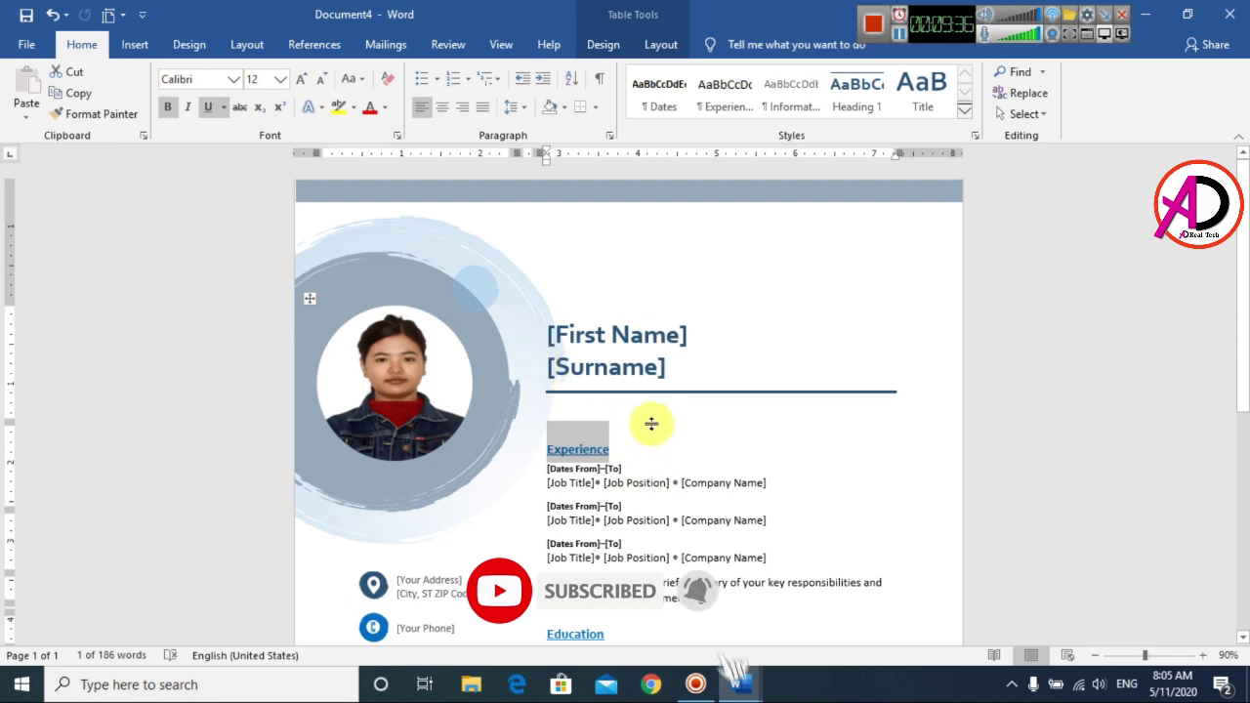
scroll(670, 513, "down", 5)
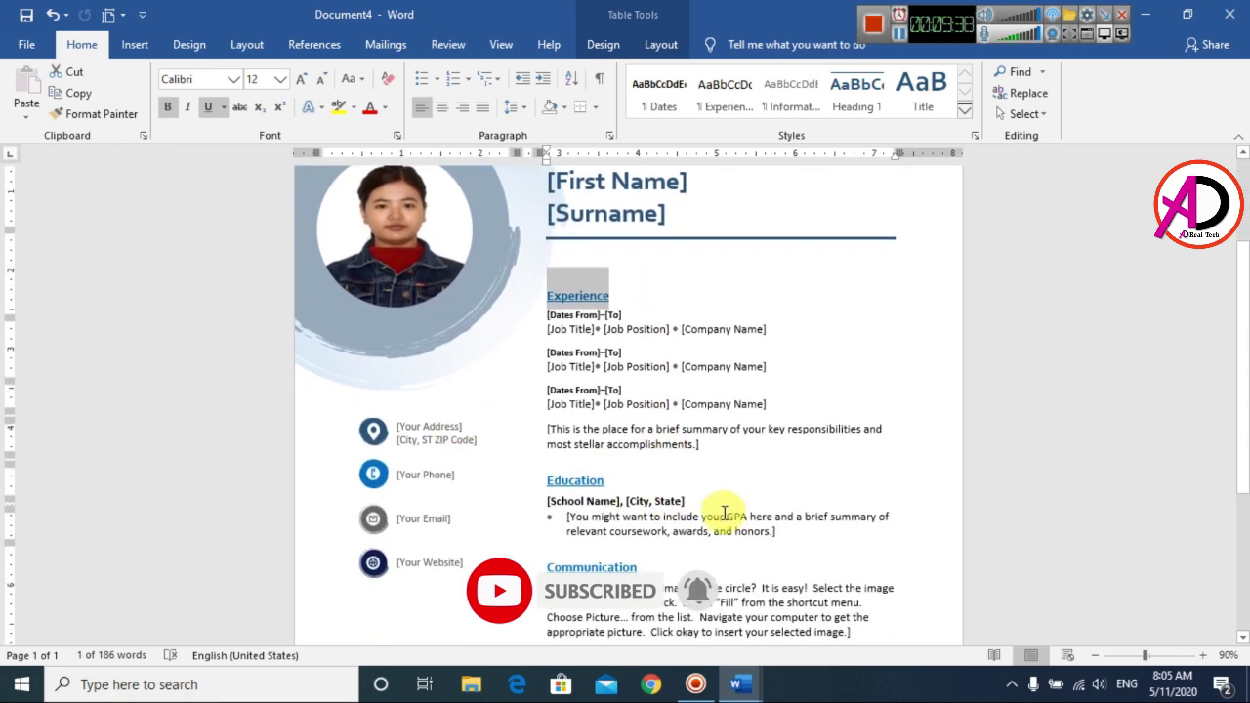
scroll(612, 508, "down", 2)
scroll(586, 503, "up", 6)
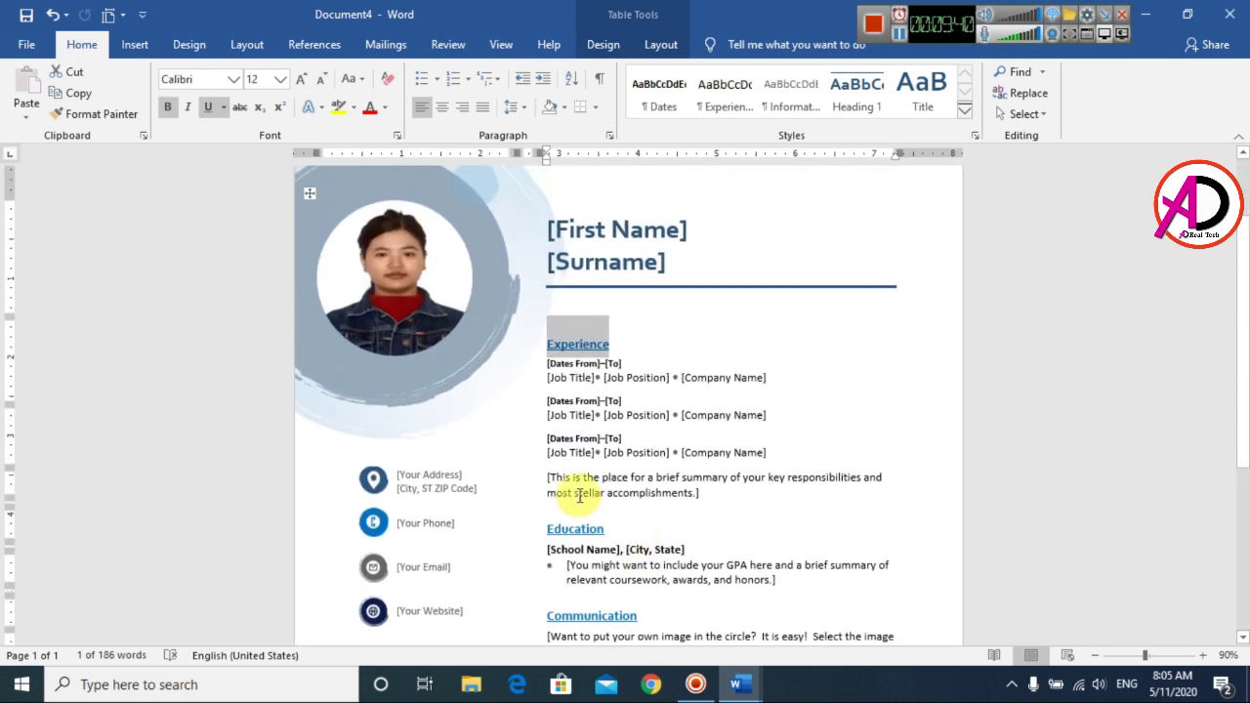
Open the File view, then escape back to the top of the résumé.
left_click(24, 44)
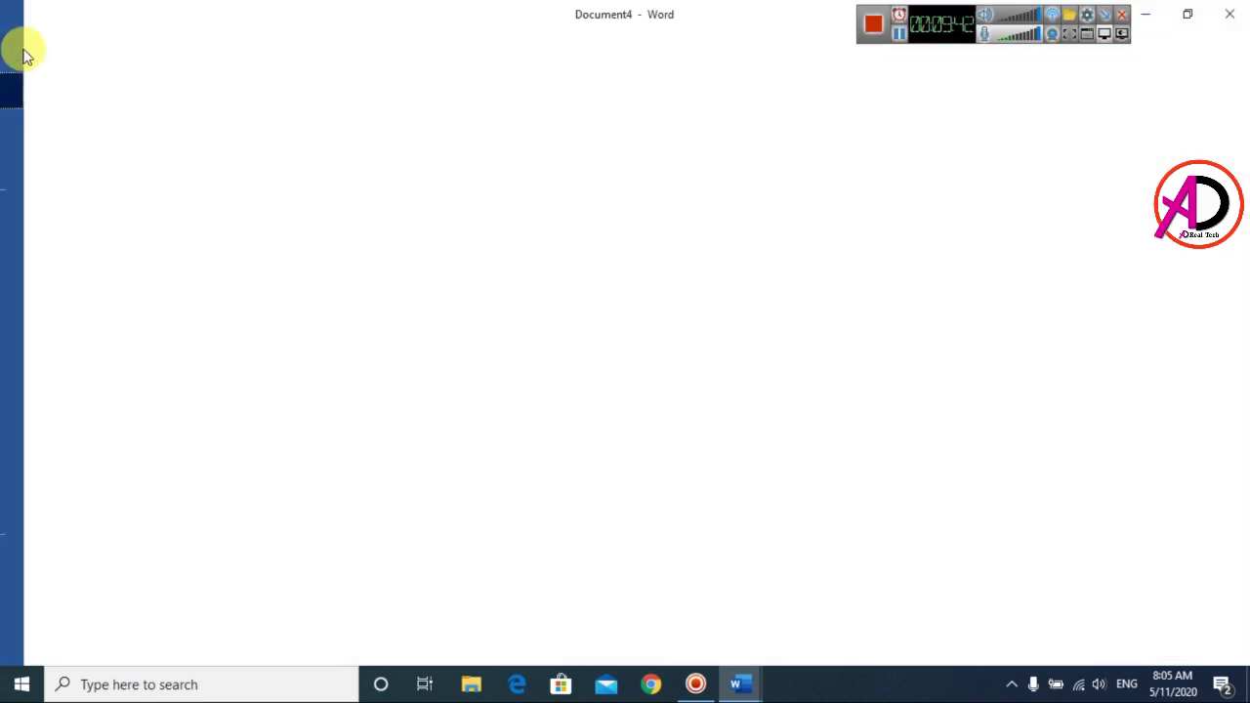
key("Escape")
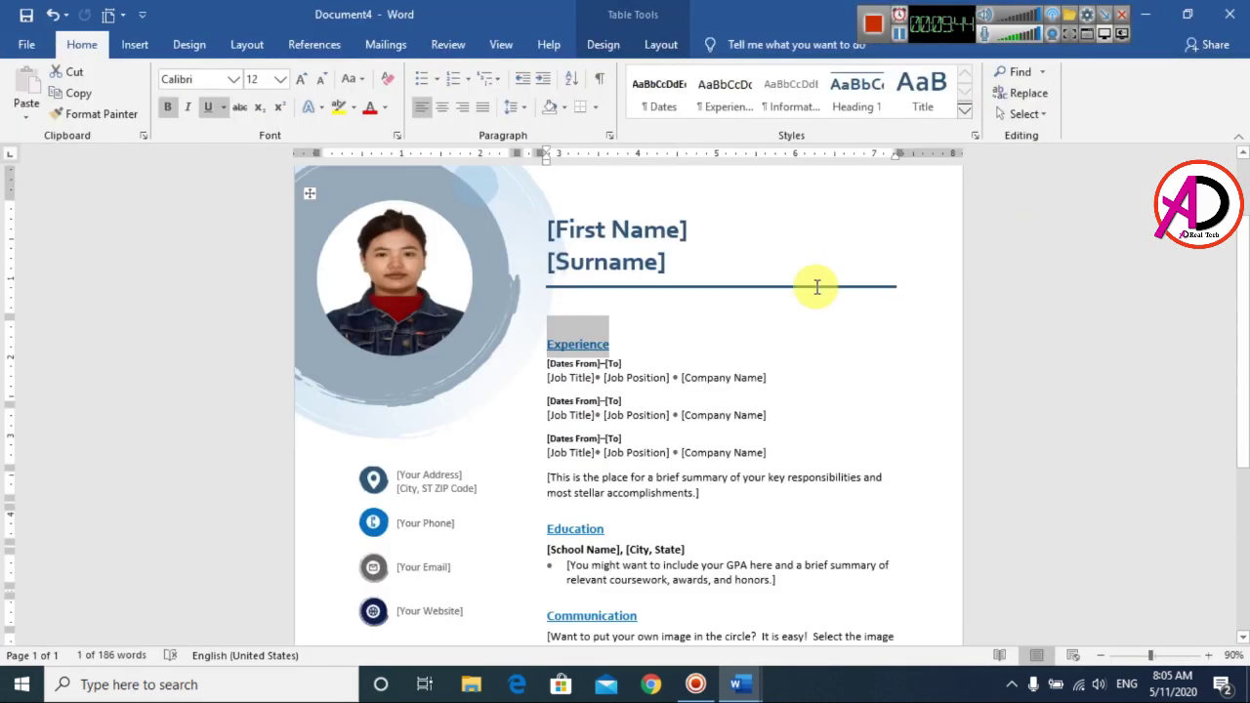
scroll(811, 446, "up", 2)
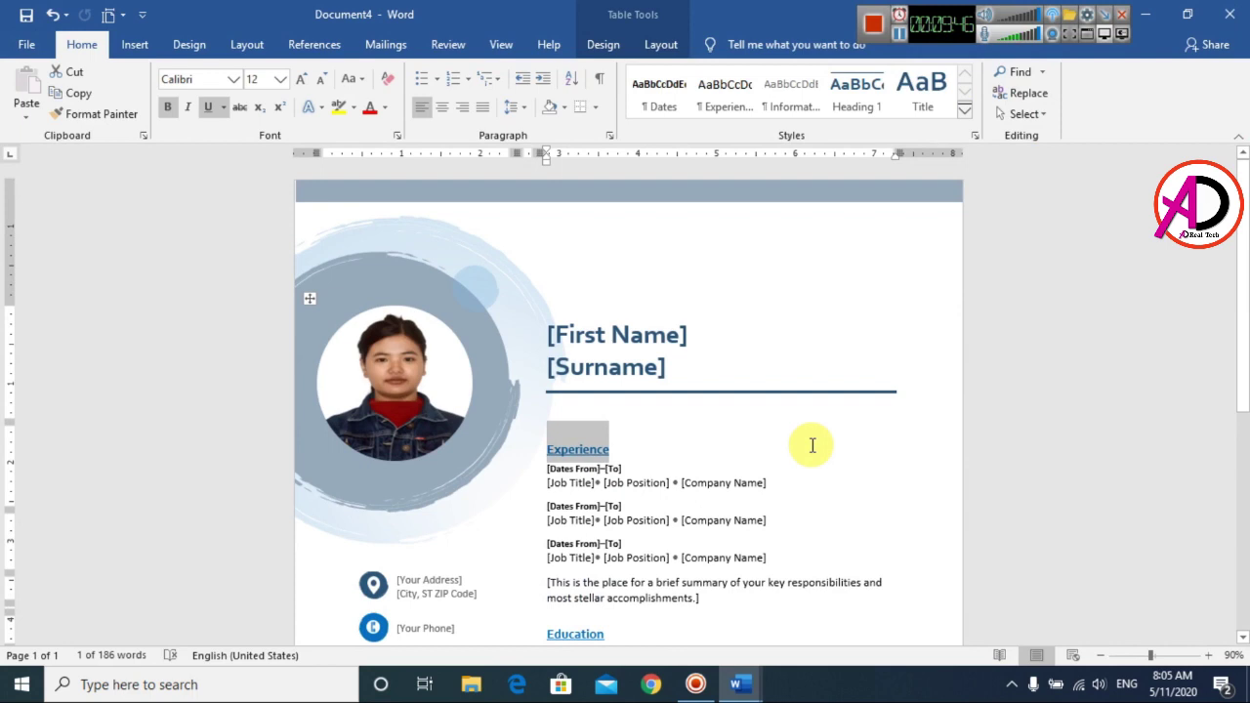